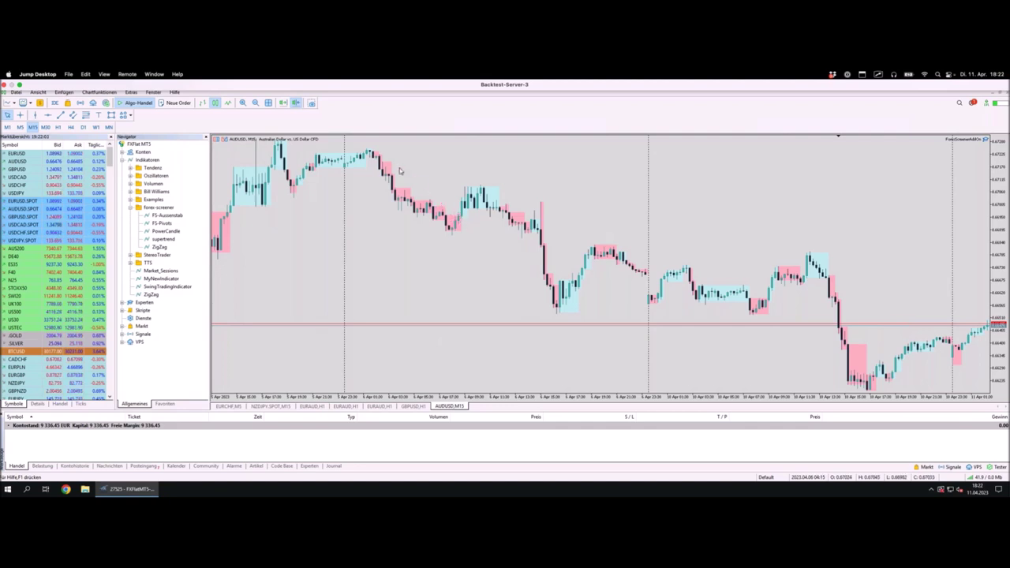
# - Switch to the Forex-Screener page in Safari and search its filters for "auß"
pyautogui.moveTo(372, 158)
pyautogui.mouseDown()
pyautogui.moveTo(422, 217)
pyautogui.moveTo(455, 234)
pyautogui.moveTo(463, 197)
pyautogui.moveTo(467, 222)
pyautogui.moveTo(463, 207)
pyautogui.mouseUp()
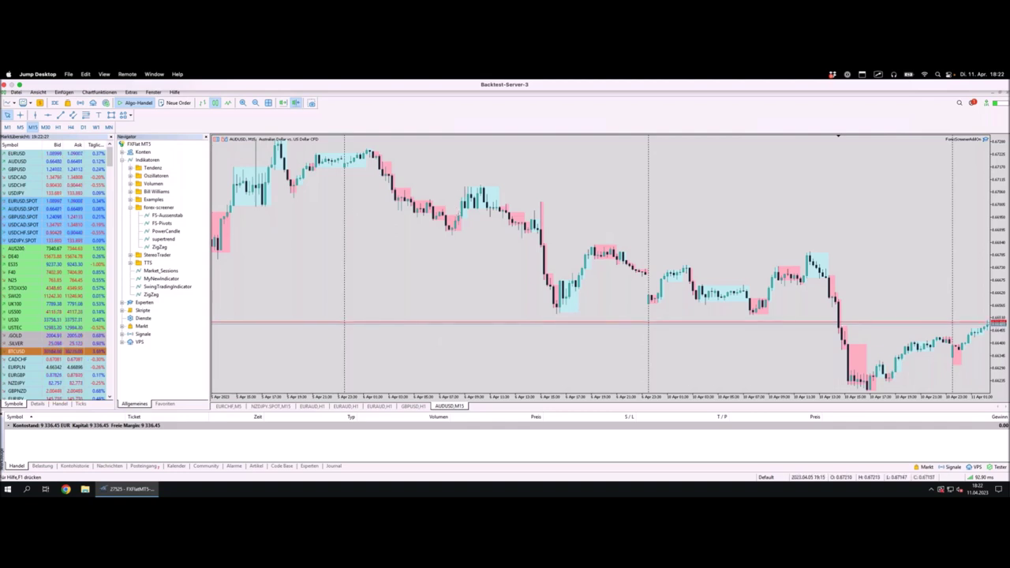
pyautogui.hotkey('ctrl', 'Left')
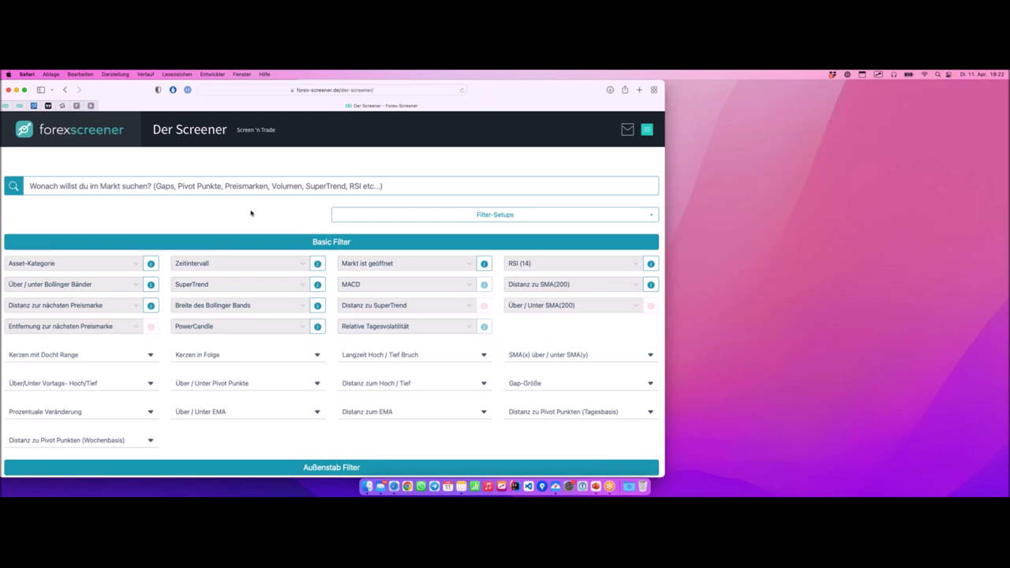
pyautogui.scroll(-1, 140, 198)
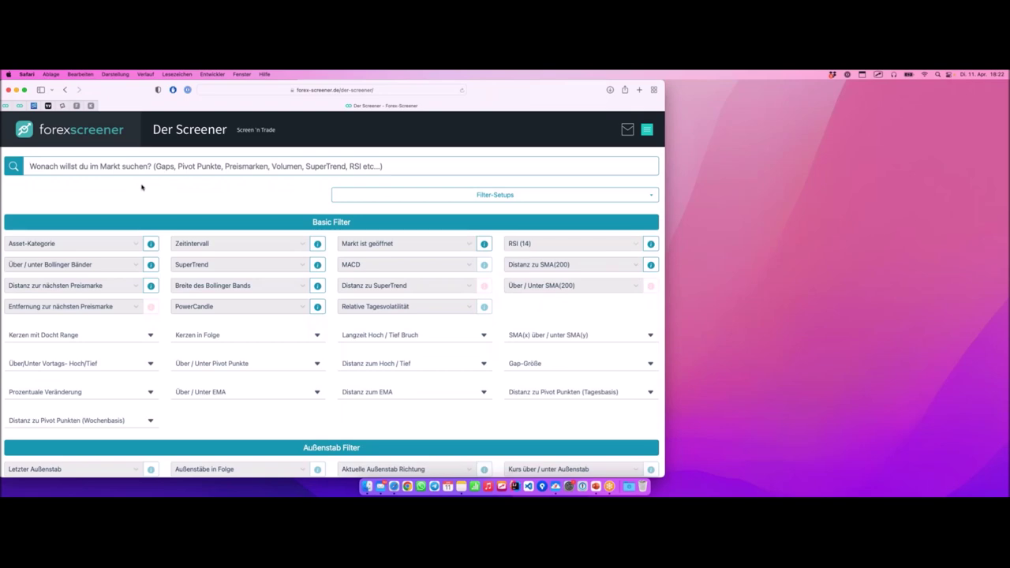
pyautogui.write('au')
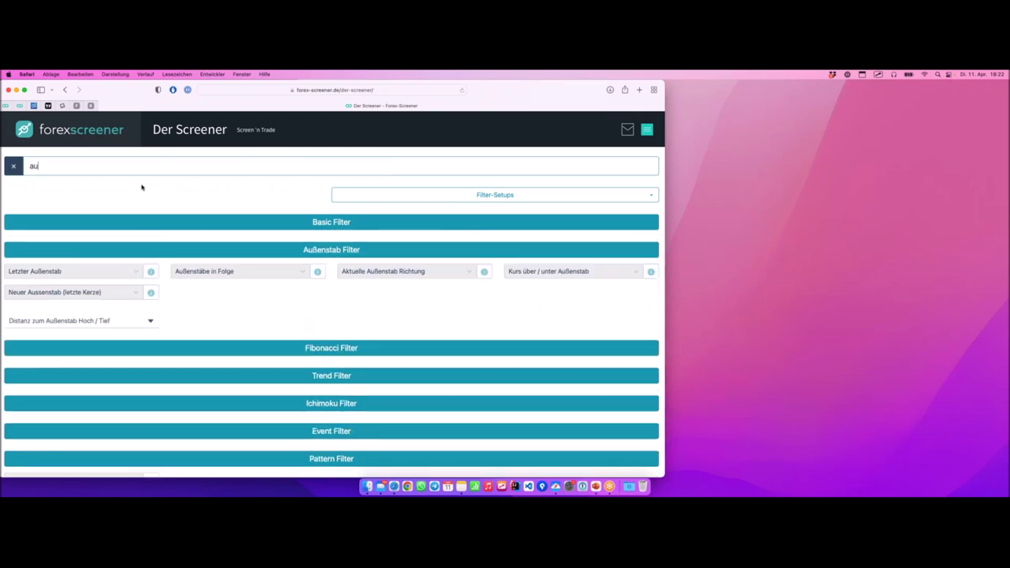
pyautogui.write('ß')
pyautogui.doubleClick(30, 166)
pyautogui.tripleClick(304, 249)
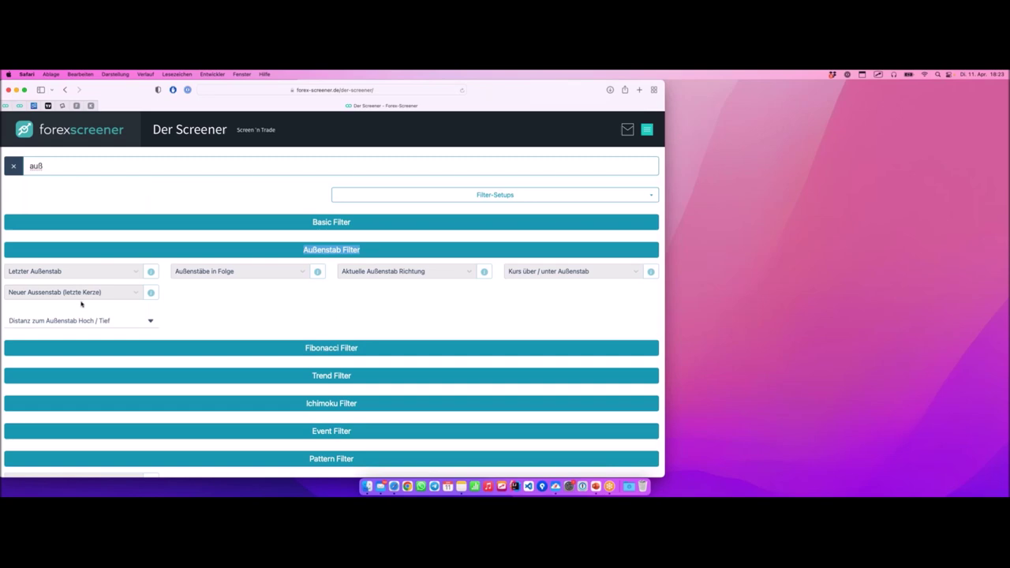
pyautogui.moveTo(8, 335)
pyautogui.mouseDown()
pyautogui.moveTo(2, 246)
pyautogui.moveTo(598, 234)
pyautogui.moveTo(658, 245)
pyautogui.moveTo(654, 332)
pyautogui.moveTo(545, 349)
pyautogui.moveTo(249, 323)
pyautogui.moveTo(177, 337)
pyautogui.moveTo(5, 337)
pyautogui.mouseUp()
pyautogui.click(165, 289)
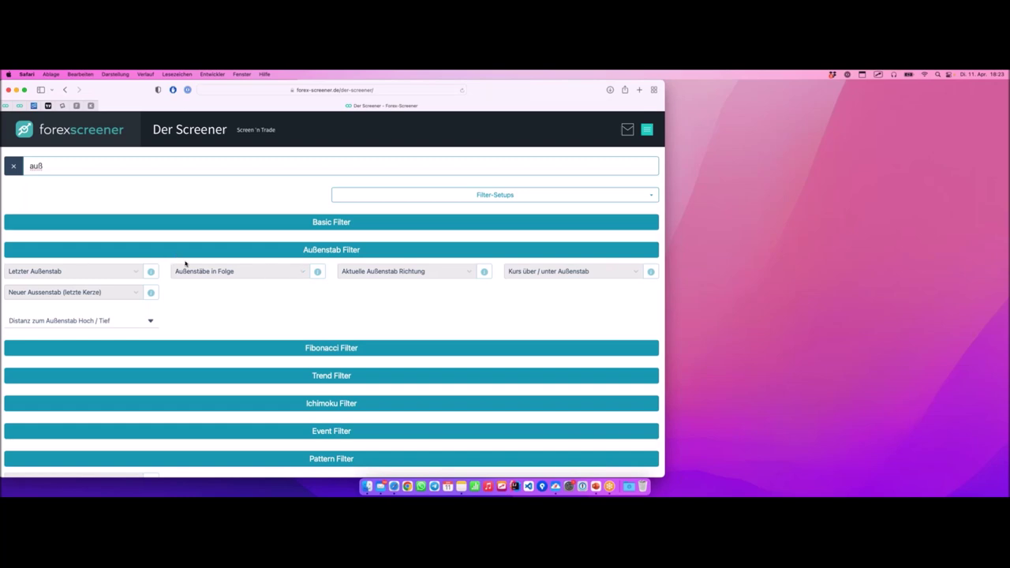
# - Set the filter for consecutive outside bars to "10 Außenstäbe in Folge"
pyautogui.click(261, 271)
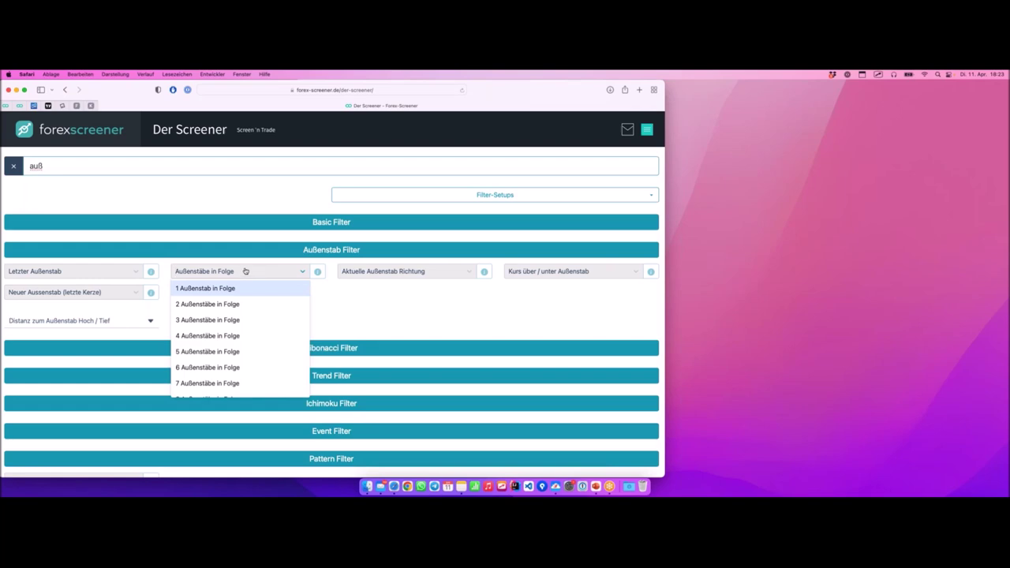
pyautogui.click(245, 271)
pyautogui.click(245, 270)
pyautogui.moveTo(169, 278); pyautogui.dragTo(240, 277)
pyautogui.scroll(-1, 241, 322)
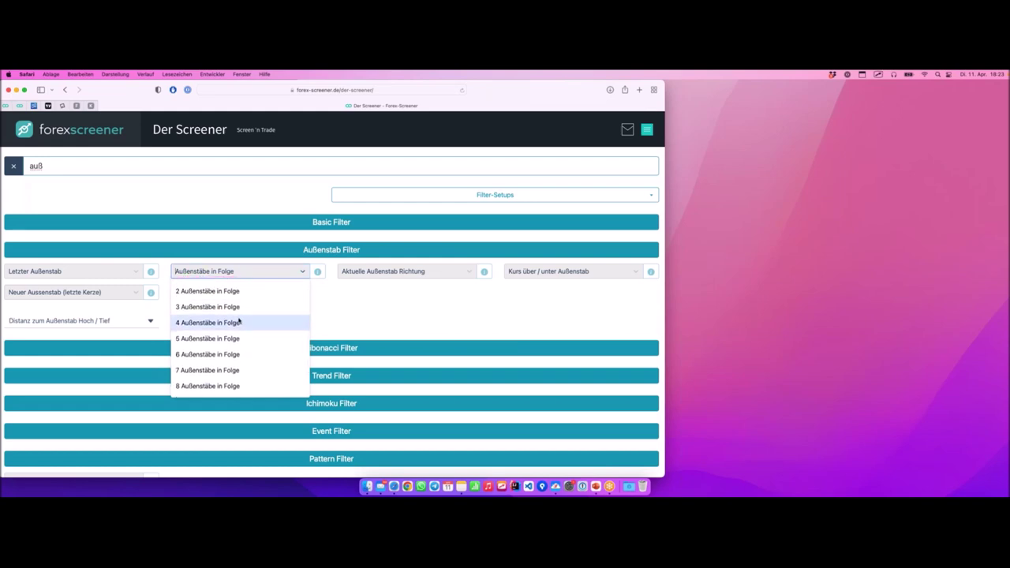
pyautogui.scroll(-2, 237, 320)
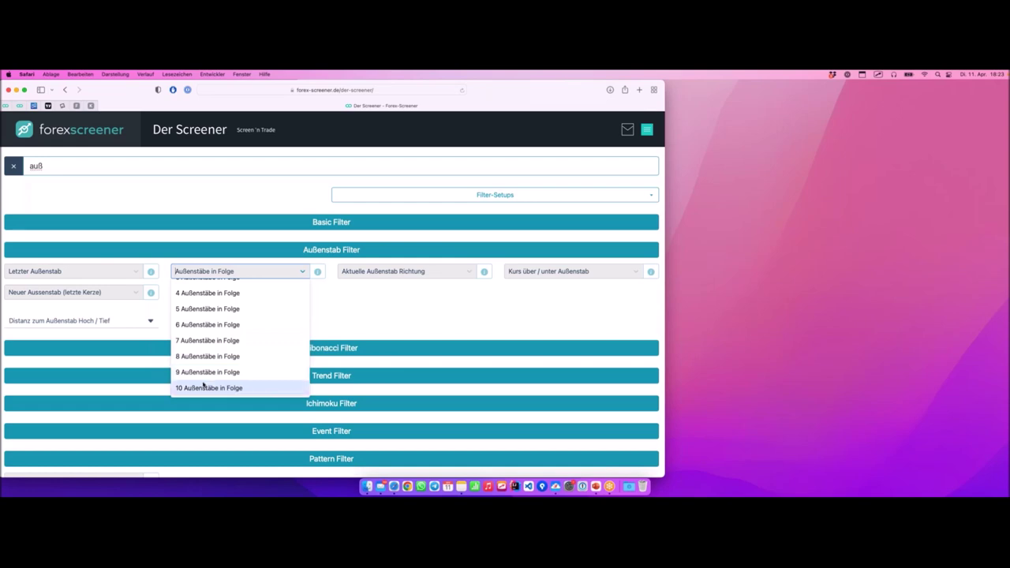
pyautogui.click(203, 388)
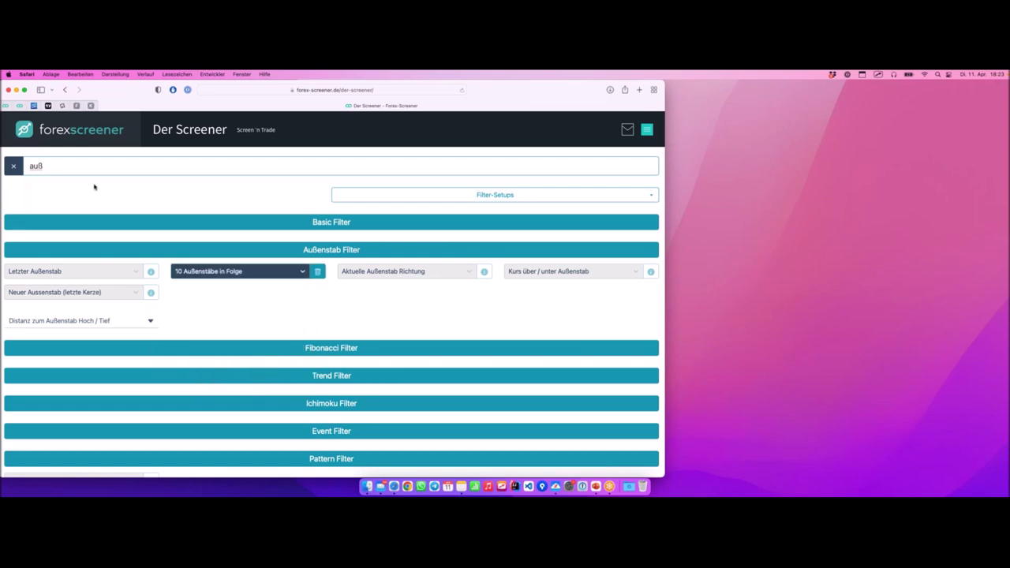
# - Clear the filter search and restrict the asset category to Forex (Majors) and Forex (Minors)
pyautogui.click(16, 170)
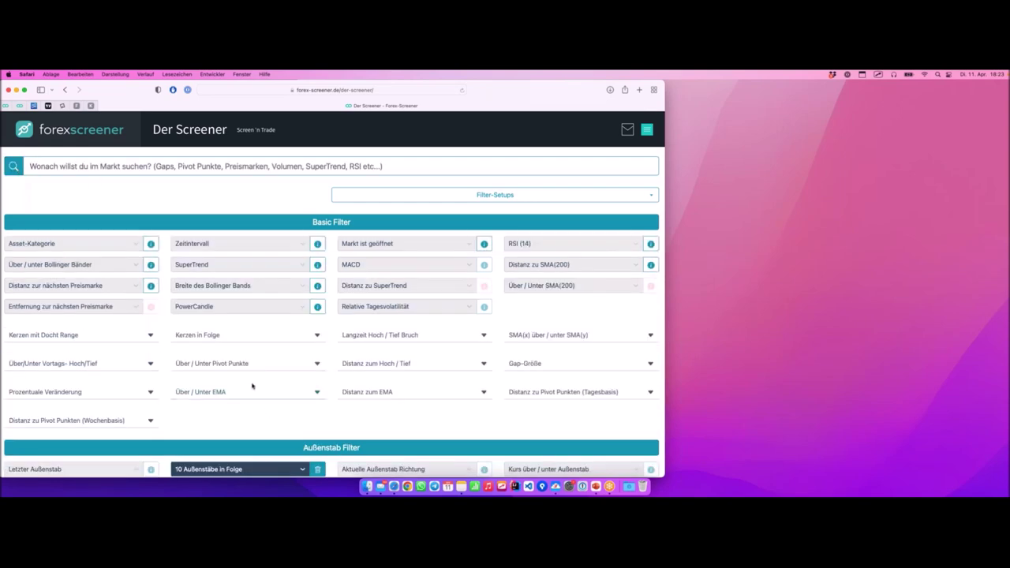
pyautogui.scroll(-1, 203, 424)
pyautogui.moveTo(172, 443); pyautogui.dragTo(330, 443)
pyautogui.scroll(1, 101, 233)
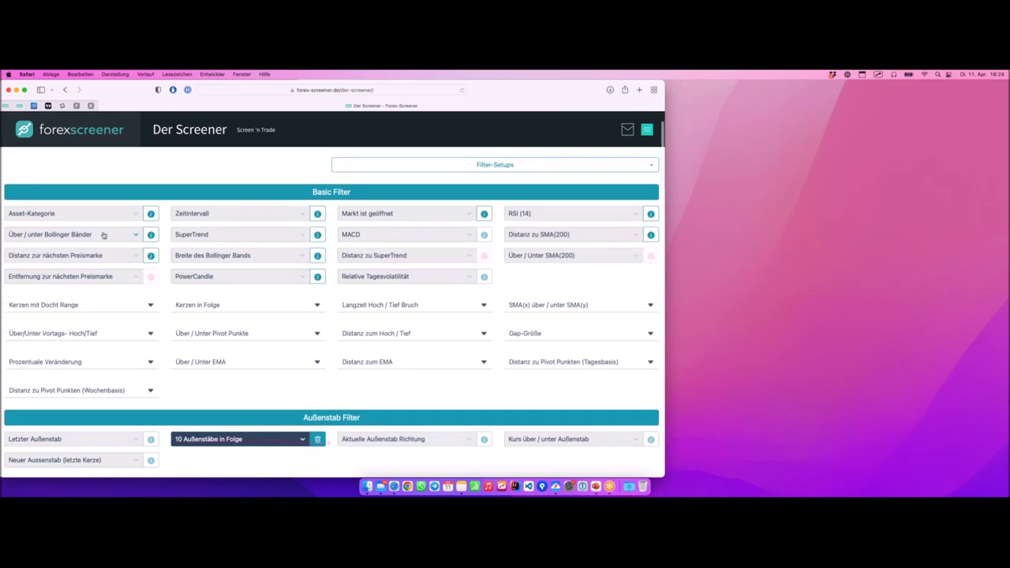
pyautogui.click(56, 227)
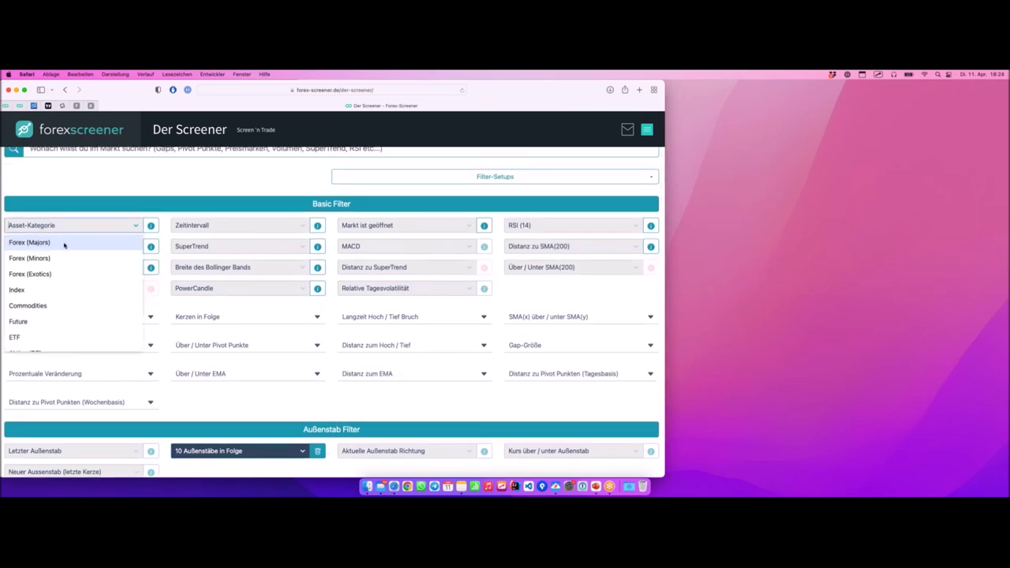
pyautogui.click(65, 244)
pyautogui.click(67, 226)
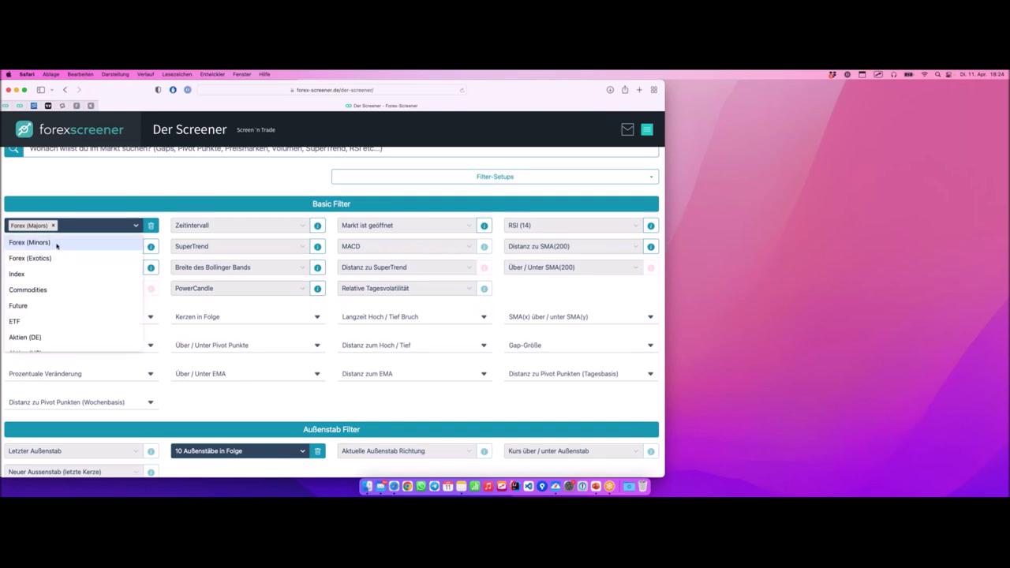
pyautogui.click(57, 243)
pyautogui.moveTo(29, 234); pyautogui.dragTo(53, 234)
pyautogui.click(82, 234)
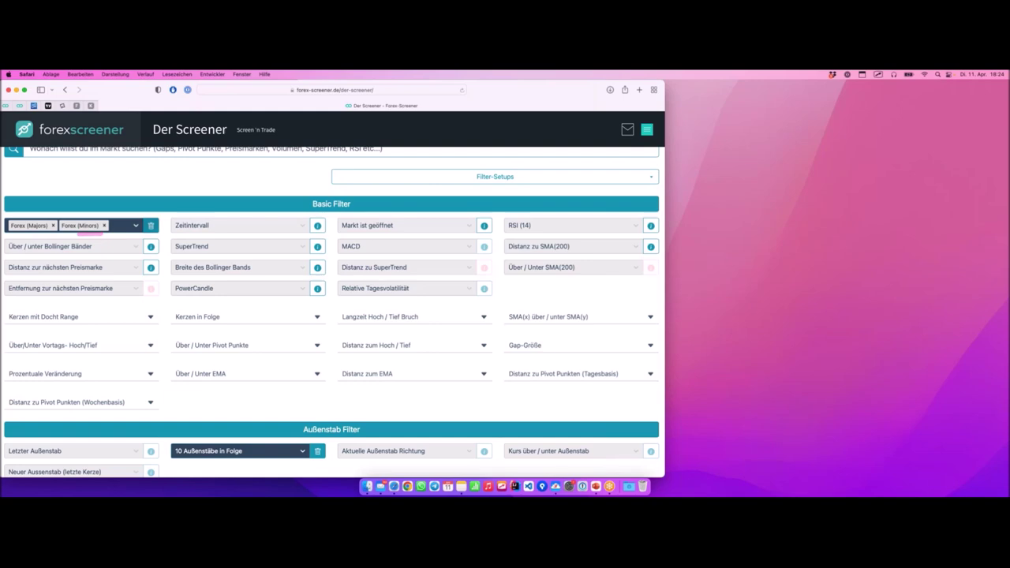
# - Examine the screener results, comparing each pair's chart preview, timeframe and number of consecutive outside bars
pyautogui.scroll(-1, 164, 222)
pyautogui.scroll(-20, 164, 223)
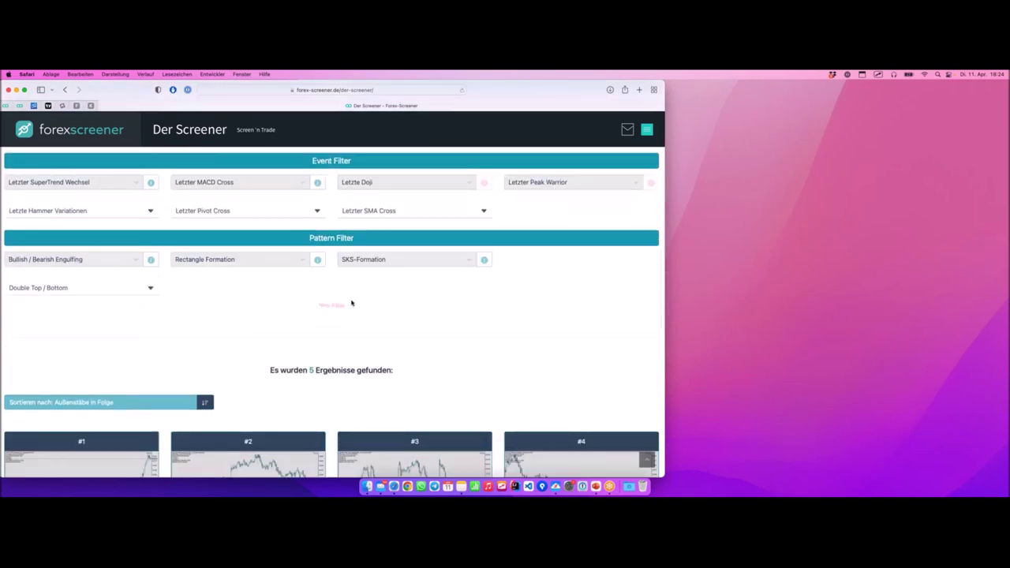
pyautogui.scroll(-3, 352, 303)
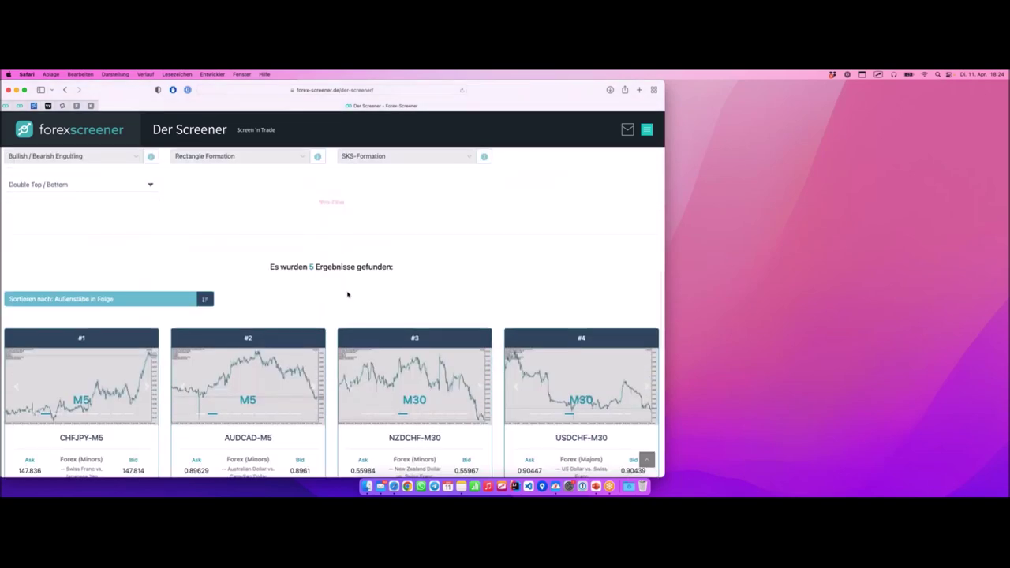
pyautogui.scroll(-1, 348, 294)
pyautogui.scroll(-1, 348, 295)
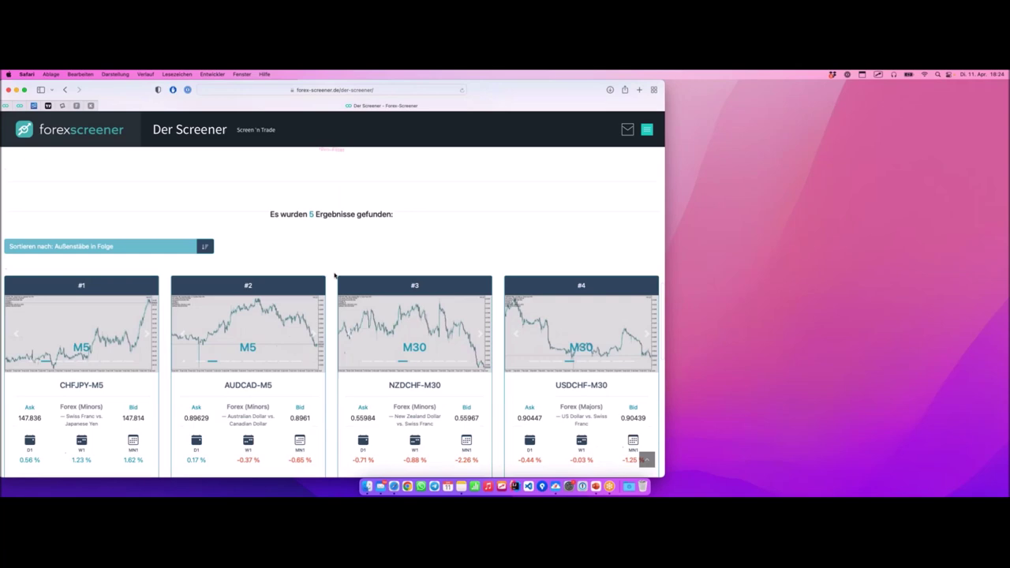
pyautogui.doubleClick(310, 221)
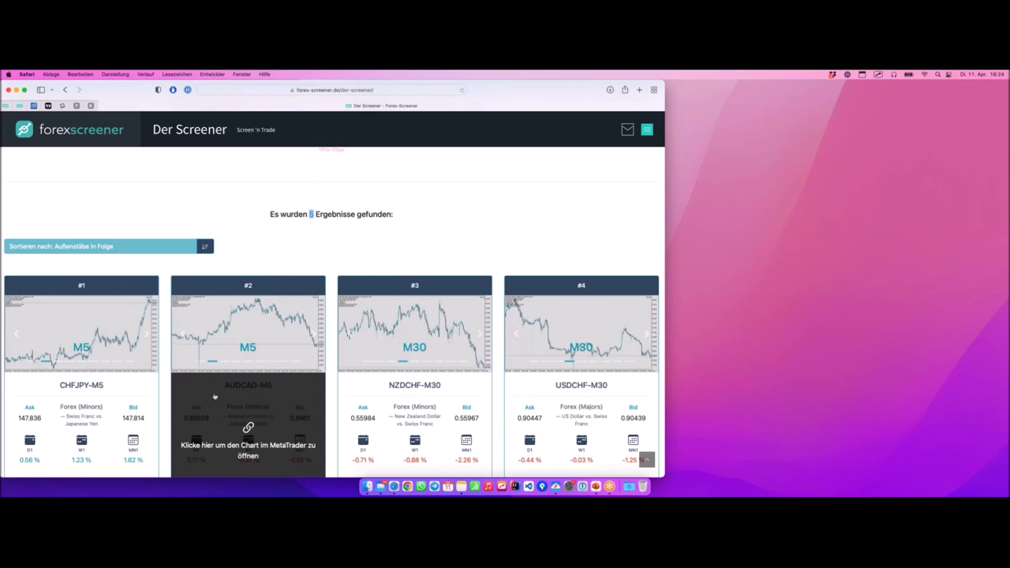
pyautogui.moveTo(59, 397); pyautogui.dragTo(112, 397)
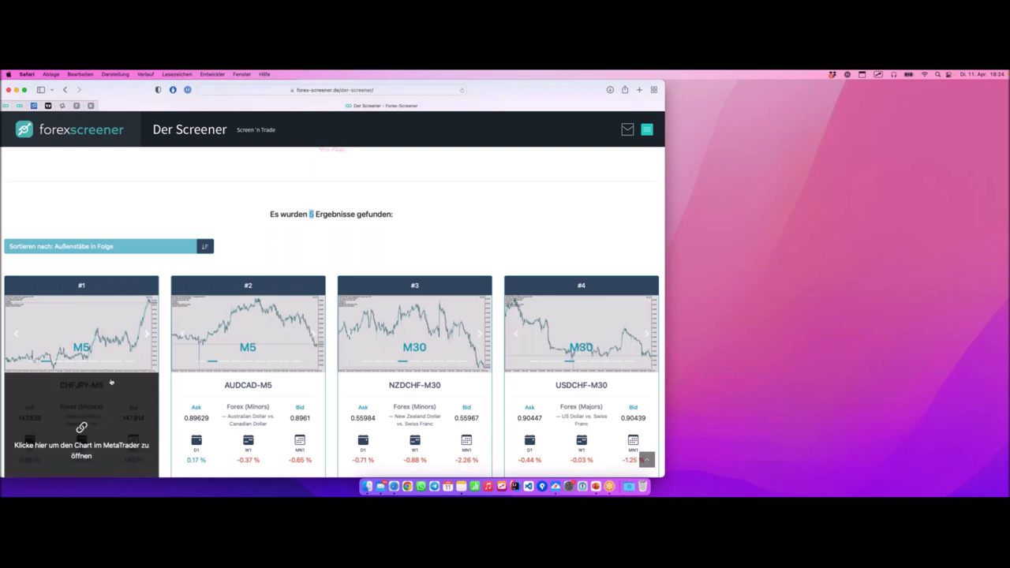
pyautogui.scroll(-1, 112, 382)
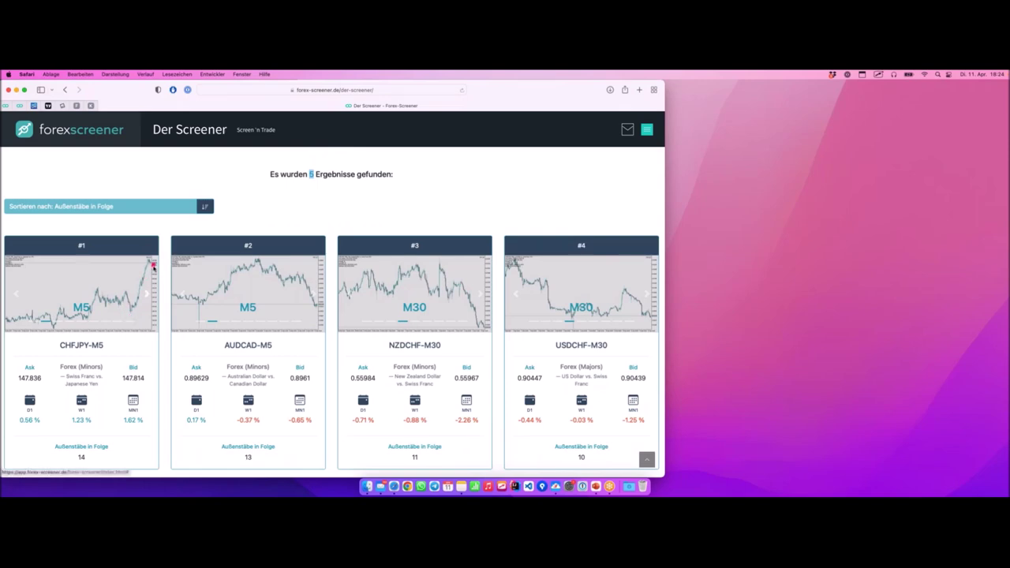
pyautogui.moveTo(153, 266); pyautogui.dragTo(129, 313)
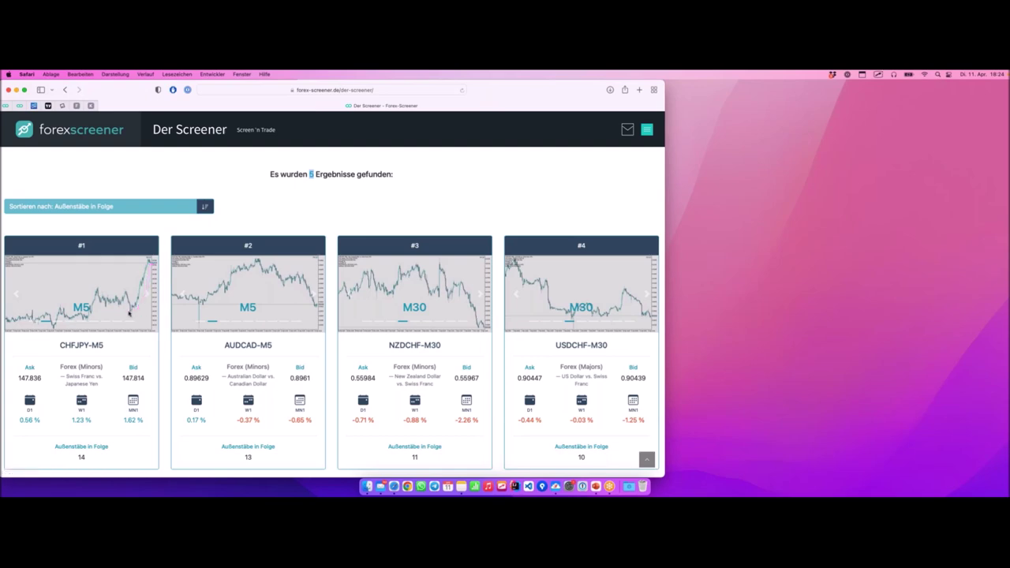
pyautogui.scroll(-2, 168, 276)
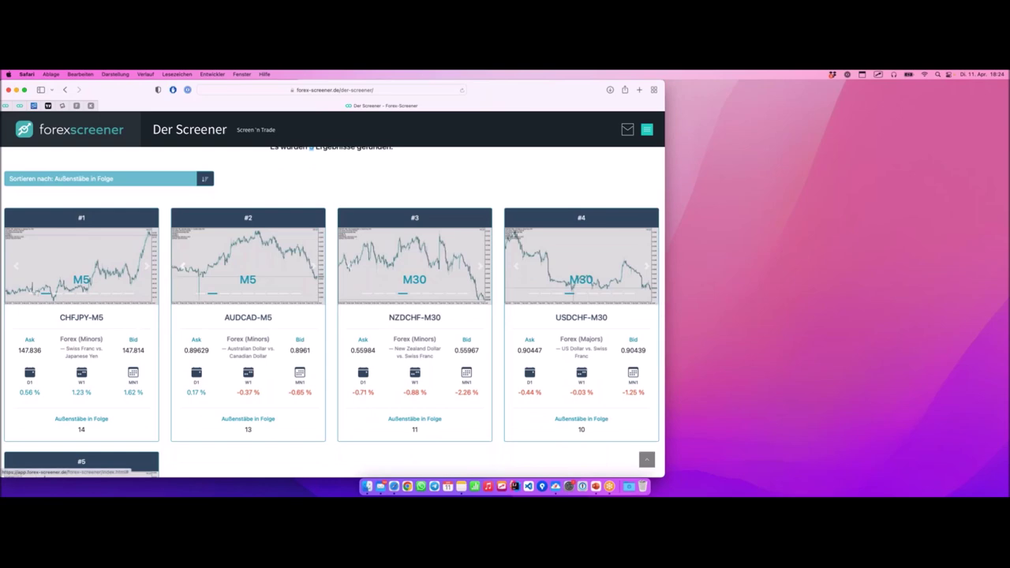
pyautogui.moveTo(76, 447)
pyautogui.mouseDown()
pyautogui.moveTo(105, 444)
pyautogui.moveTo(111, 418)
pyautogui.moveTo(87, 412)
pyautogui.moveTo(61, 436)
pyautogui.moveTo(43, 422)
pyautogui.moveTo(71, 447)
pyautogui.mouseUp()
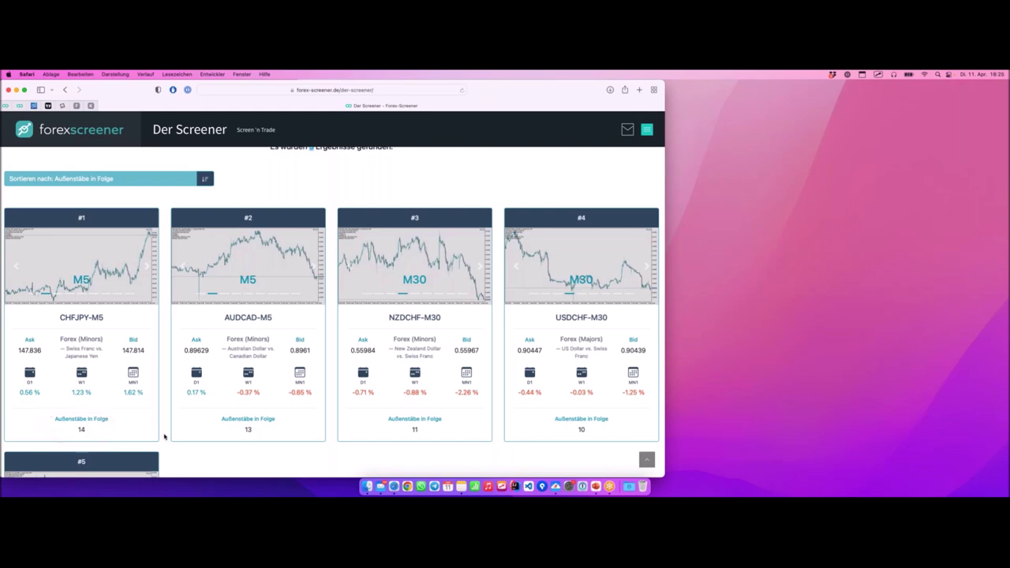
# - Open the CHFJPY-M5 result's chart in MetaTrader and make it scroll automatically to the latest candles
pyautogui.scroll(1, 164, 419)
pyautogui.moveTo(180, 350)
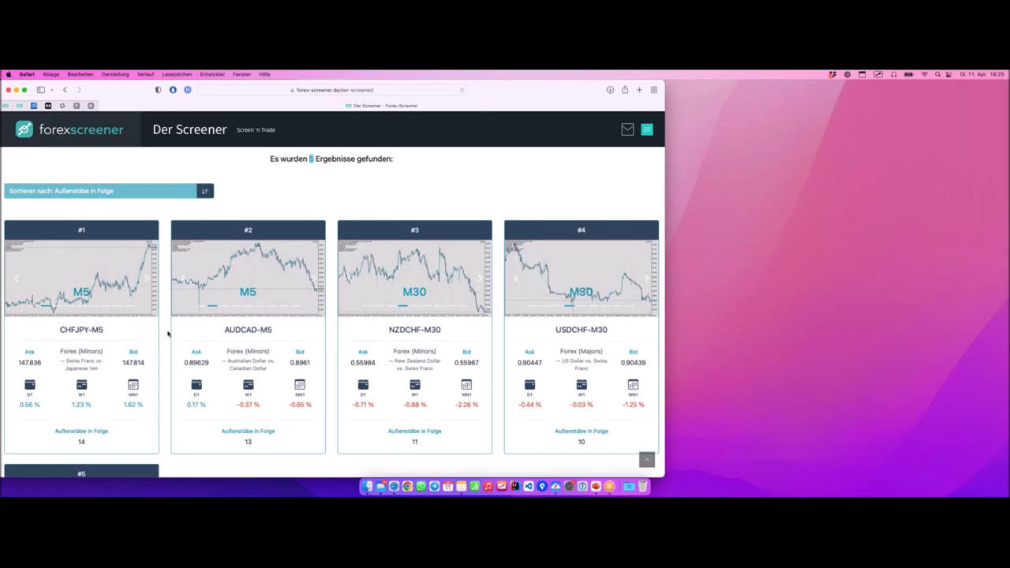
pyautogui.click(138, 352)
pyautogui.hotkey('ctrl', 'Right')
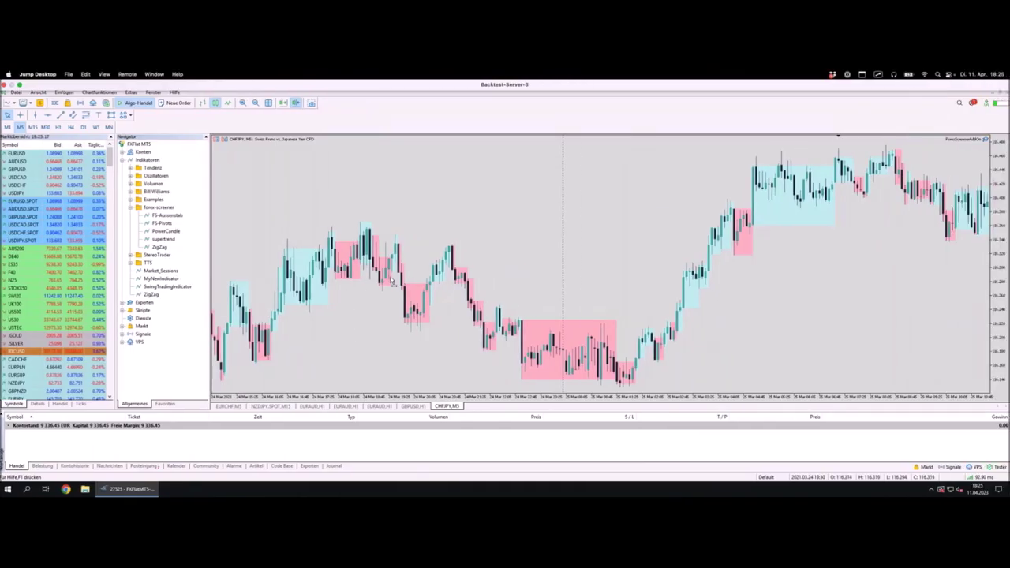
pyautogui.click(284, 104)
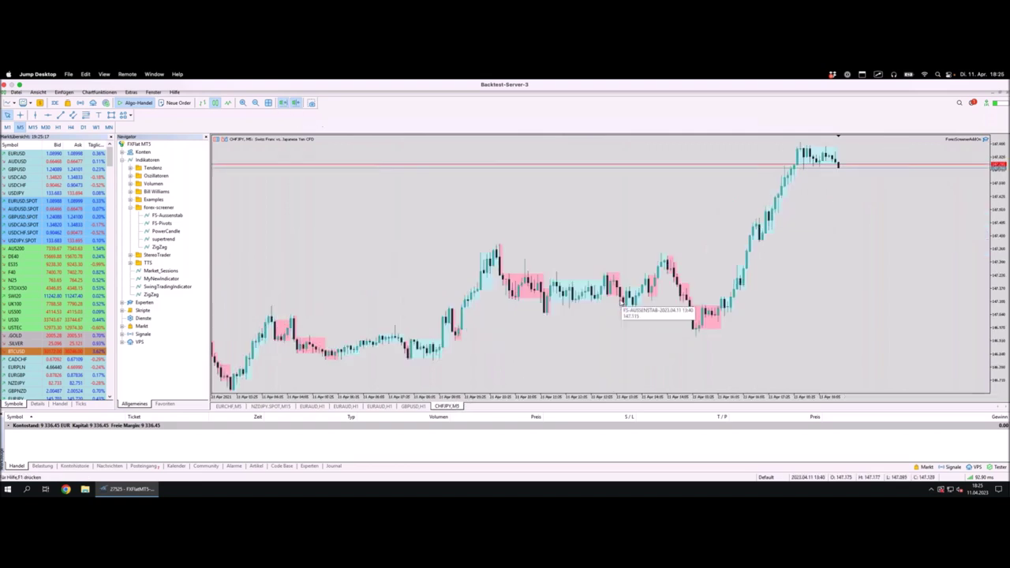
# - Examine the outside-bar zones on the CHFJPY M5 chart, especially the upper and lower bounds of the most recent one
pyautogui.moveTo(621, 303)
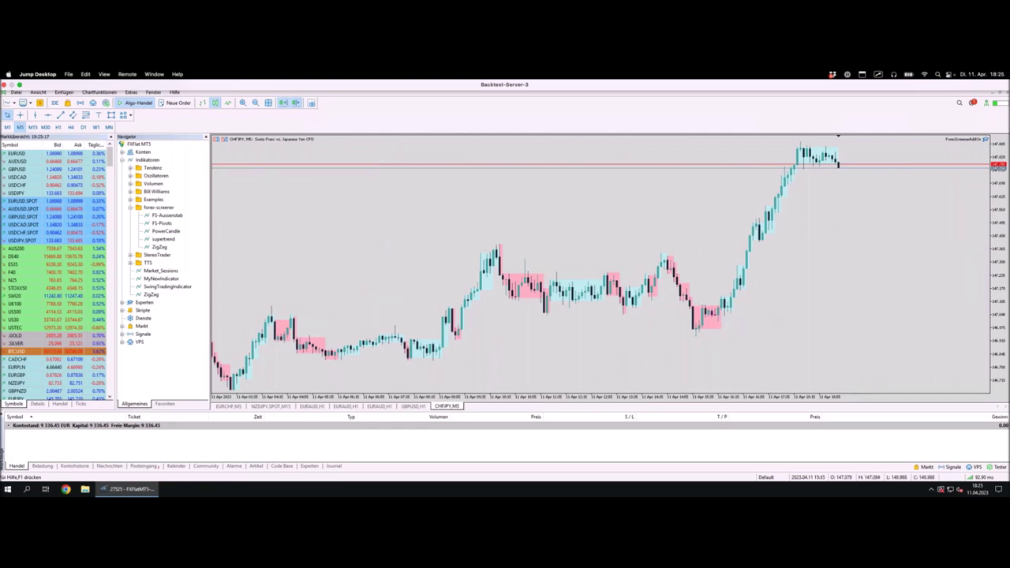
pyautogui.moveTo(691, 305)
pyautogui.moveTo(225, 145); pyautogui.dragTo(251, 143)
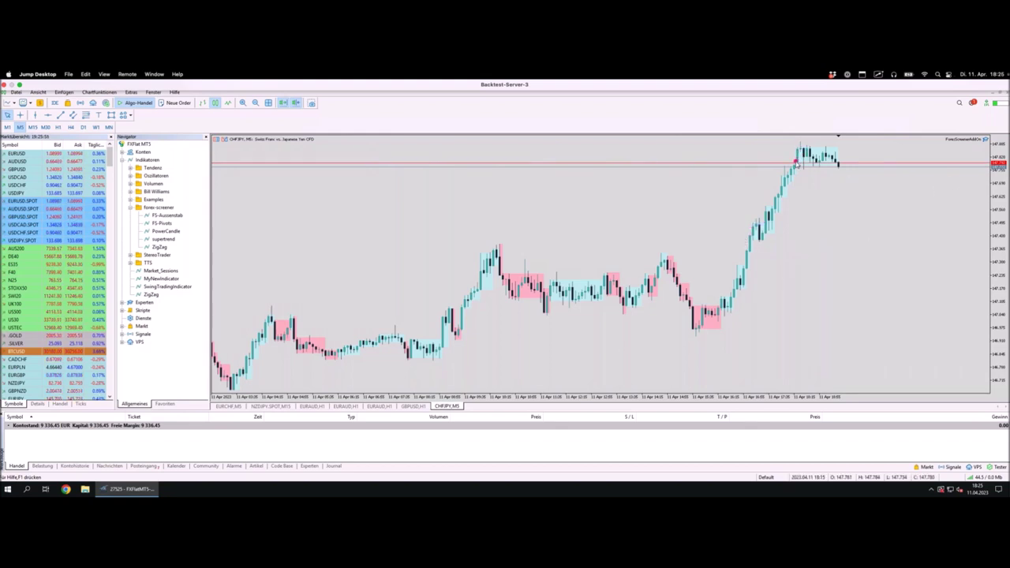
pyautogui.moveTo(797, 165)
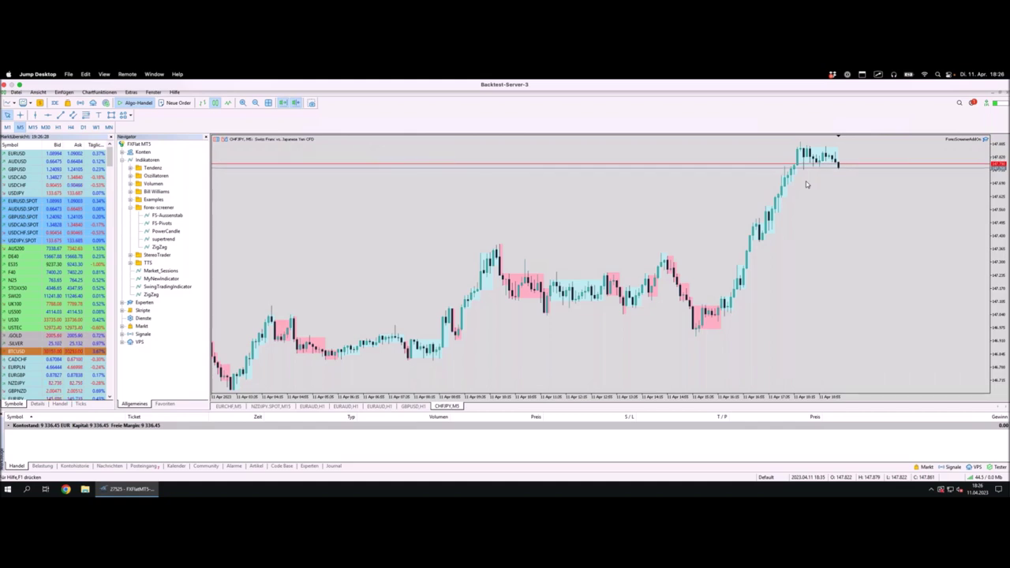
pyautogui.moveTo(794, 168)
pyautogui.mouseDown()
pyautogui.moveTo(808, 150)
pyautogui.moveTo(847, 158)
pyautogui.mouseUp()
pyautogui.moveTo(846, 158)
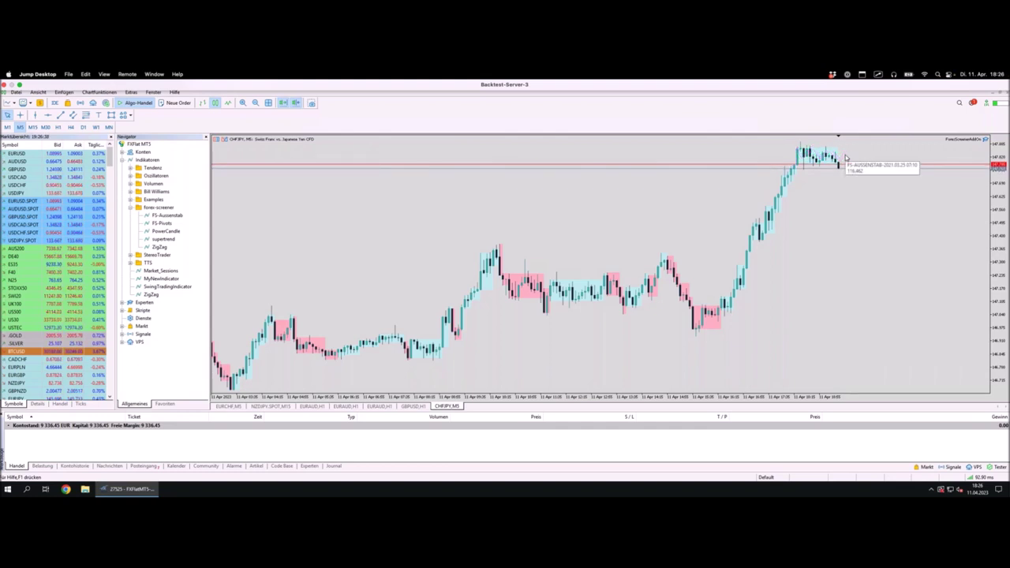
pyautogui.moveTo(832, 157); pyautogui.dragTo(842, 174)
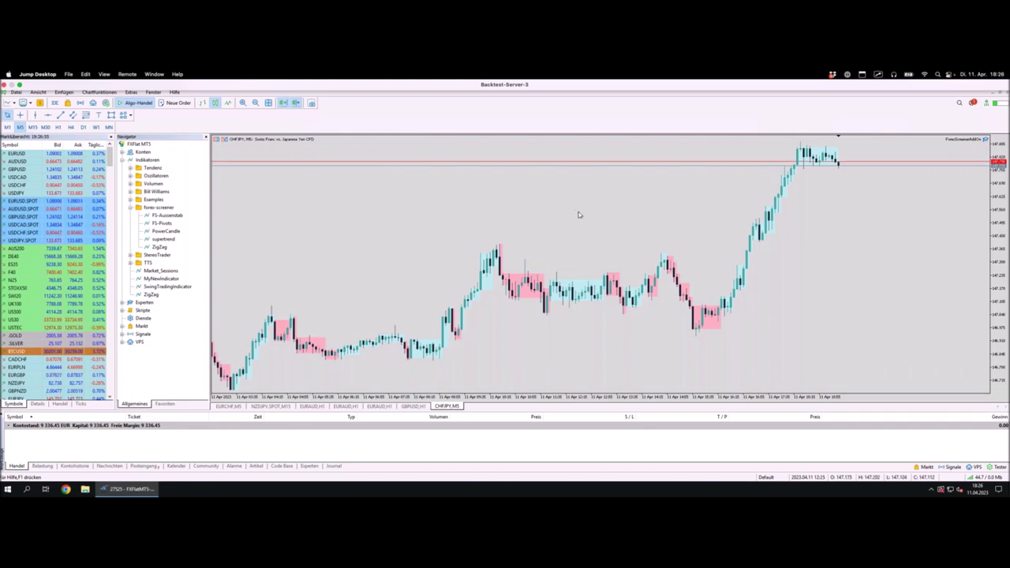
pyautogui.moveTo(789, 149); pyautogui.dragTo(836, 148)
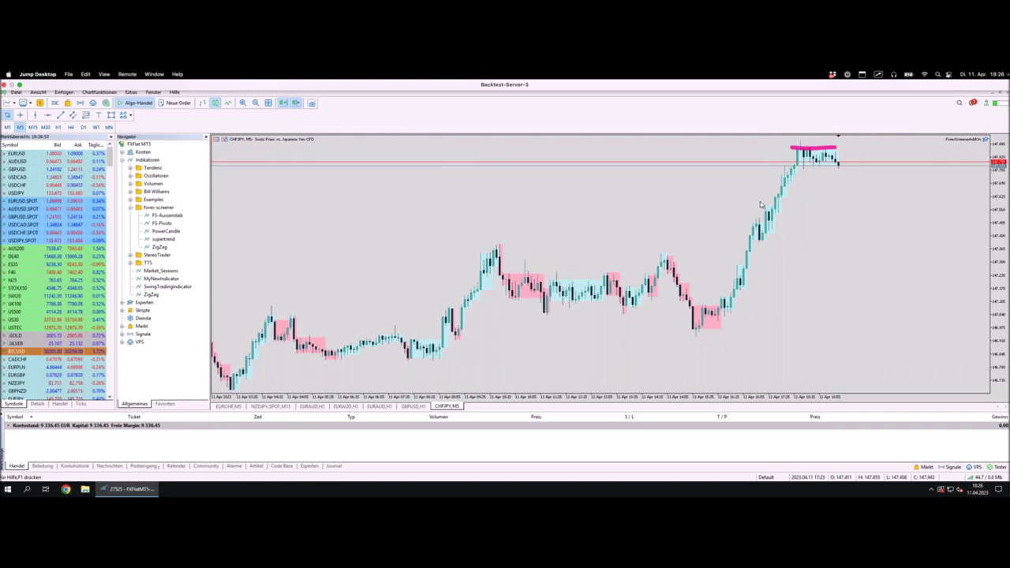
pyautogui.moveTo(817, 162)
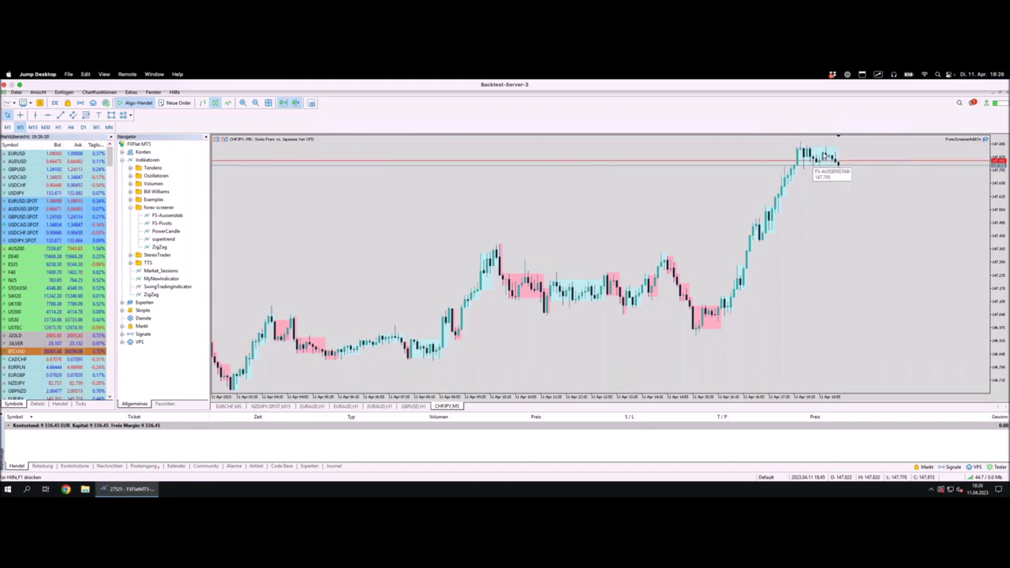
pyautogui.moveTo(797, 148); pyautogui.dragTo(835, 148)
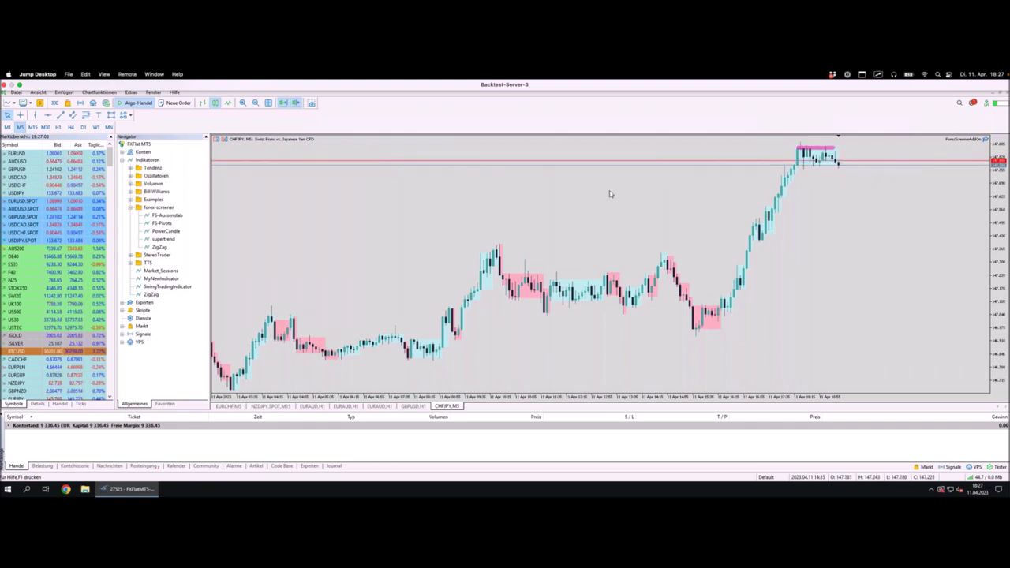
# - Switch the CHFJPY chart through the M15 and H1 timeframes up to H4
pyautogui.click(33, 127)
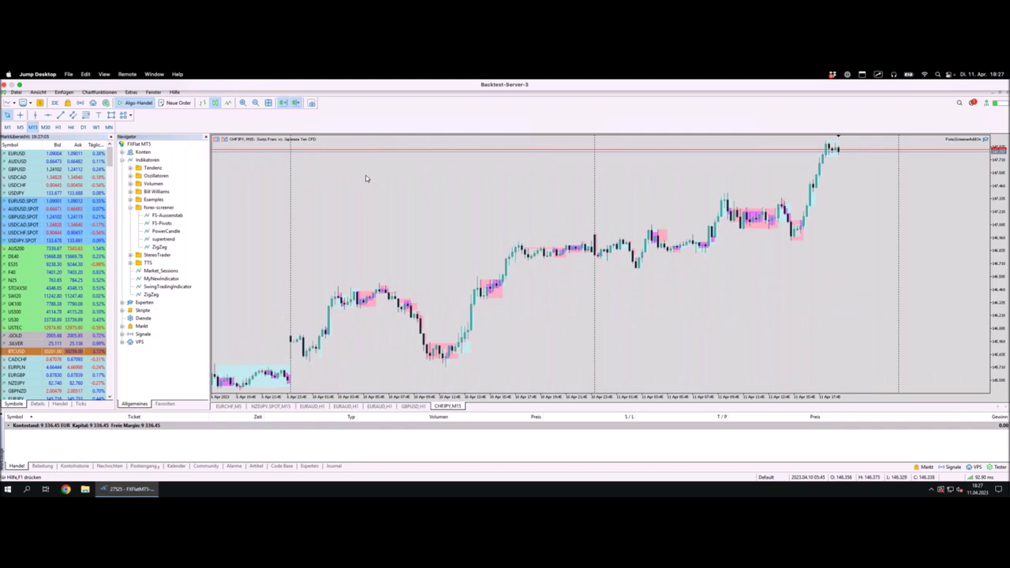
pyautogui.click(58, 127)
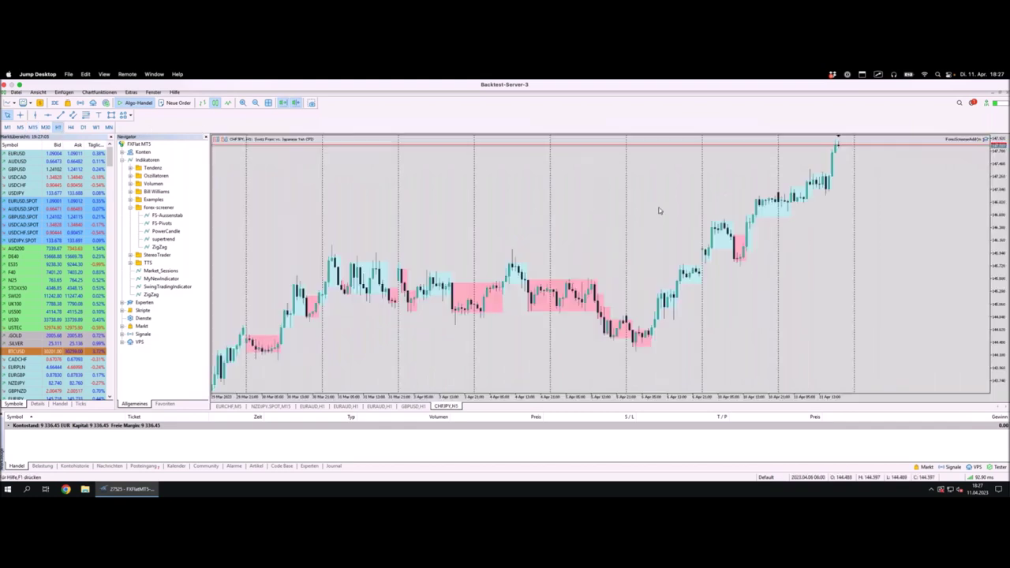
pyautogui.click(70, 127)
pyautogui.scroll(1, 650, 207)
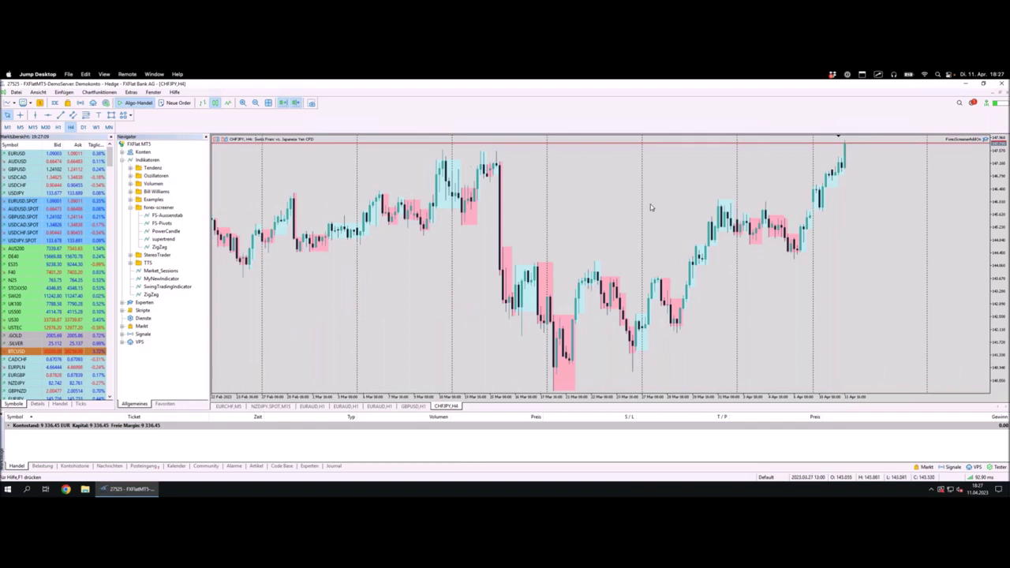
pyautogui.scroll(-1, 560, 186)
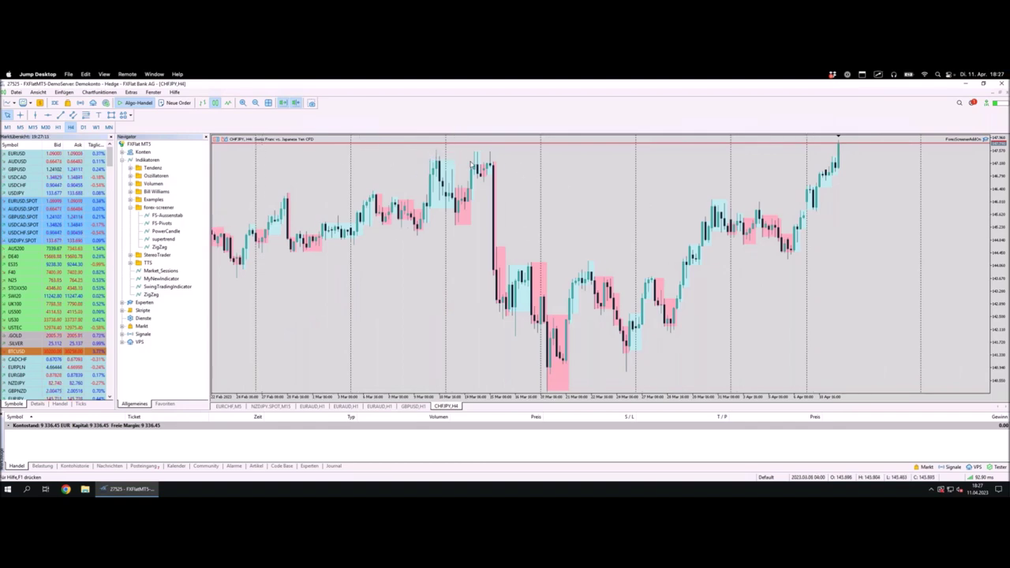
# - Draw a rectangle over the resistance zone at the March highs, extending it just past the latest candle on the H4 chart
pyautogui.moveTo(424, 159); pyautogui.dragTo(499, 159)
pyautogui.click(112, 115)
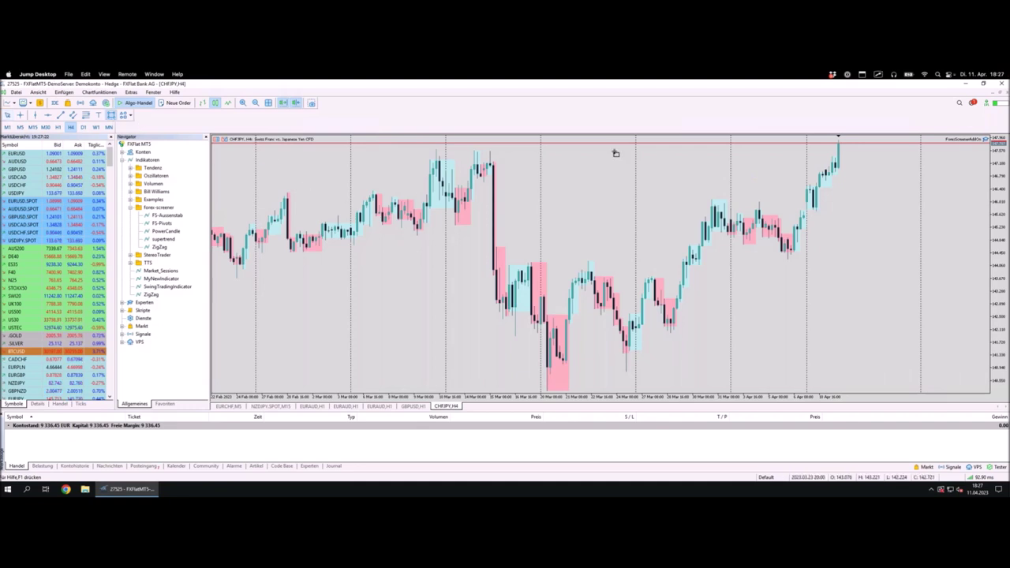
pyautogui.moveTo(421, 151); pyautogui.dragTo(864, 161)
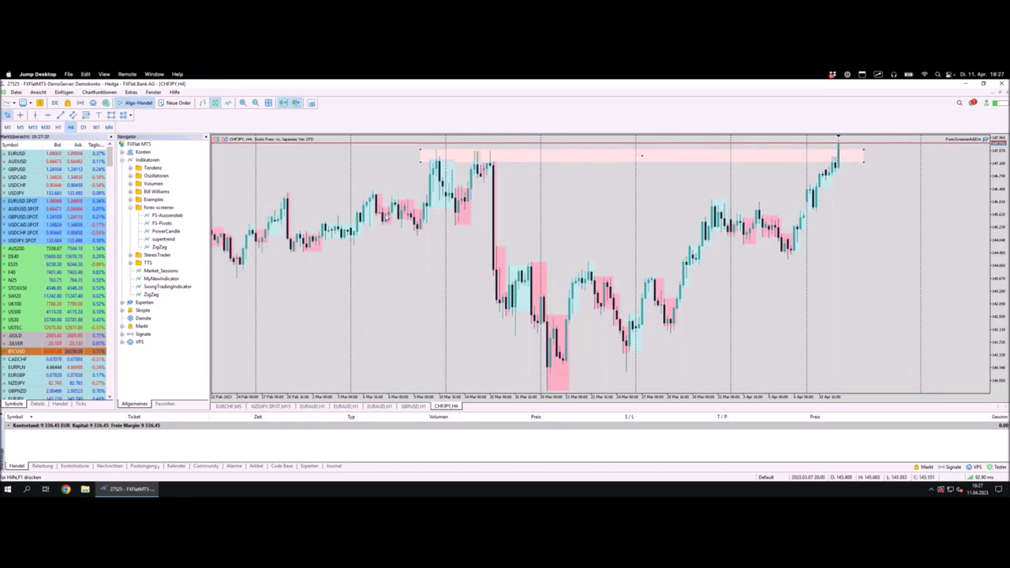
# - Examine the older highs from October to December 2022 on the H4 chart as resistance near the current price
pyautogui.press('-')
pyautogui.press('-')
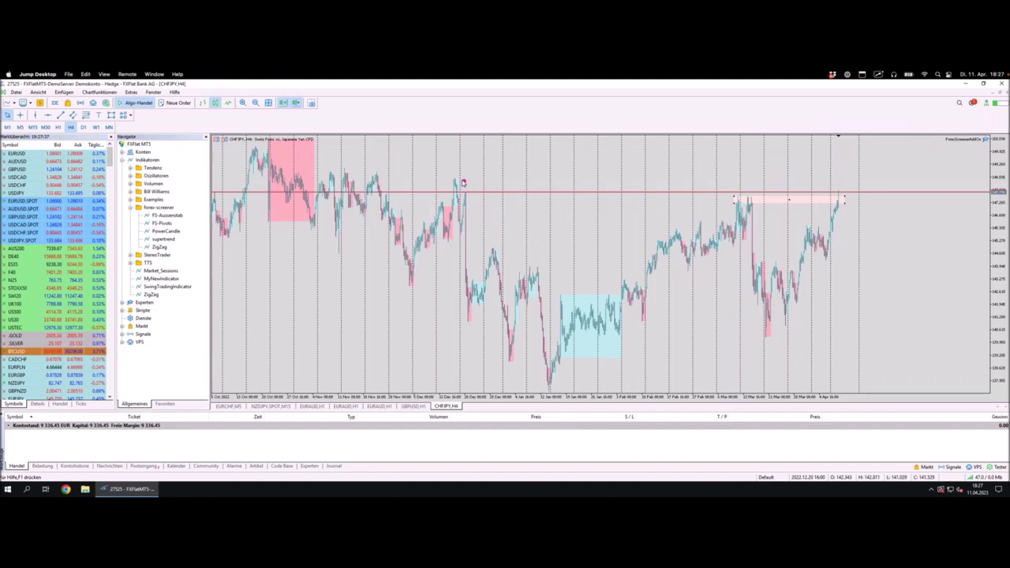
pyautogui.moveTo(324, 171); pyautogui.dragTo(390, 171)
pyautogui.moveTo(451, 180); pyautogui.dragTo(848, 181)
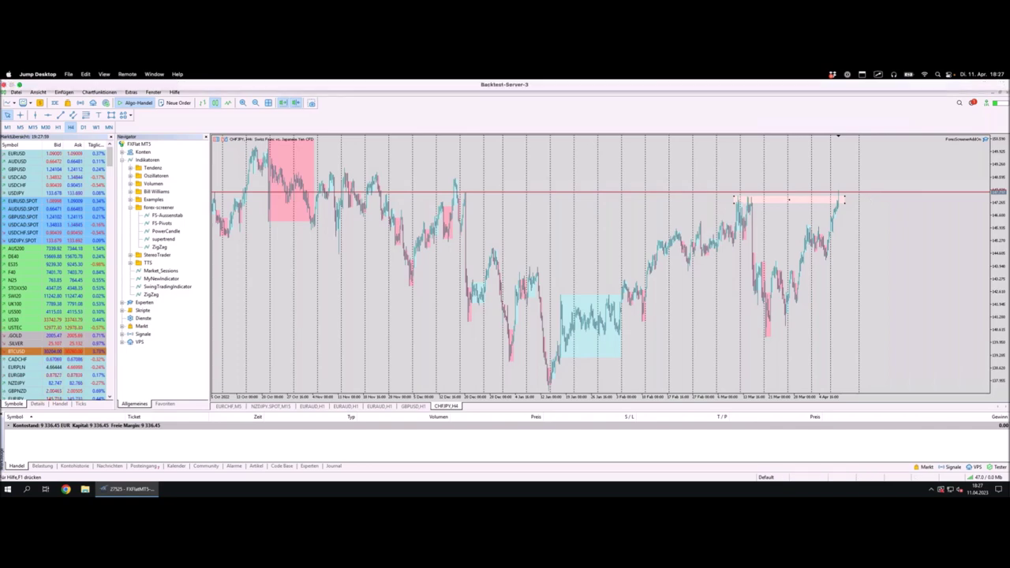
# - Return the chart to M5 and examine the outside-bar zones and earlier highs relative to the drawn rectangle
pyautogui.click(20, 127)
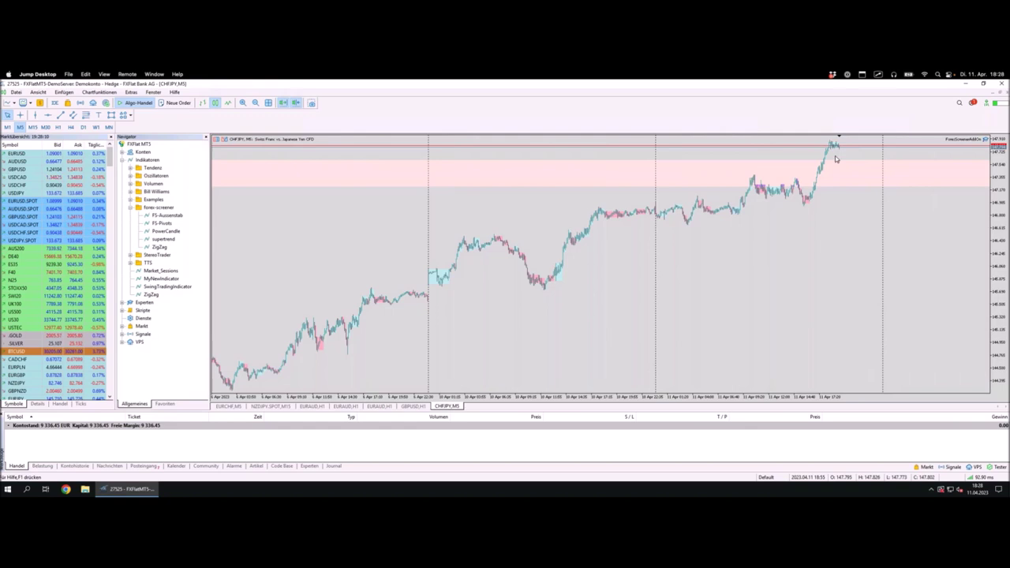
pyautogui.scroll(1, 837, 159)
pyautogui.scroll(1, 837, 158)
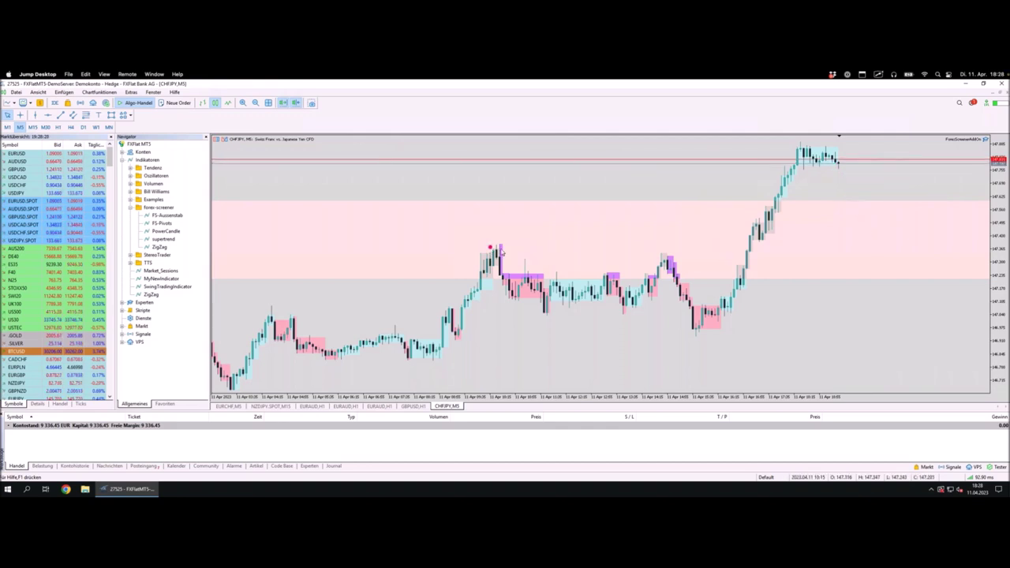
pyautogui.moveTo(679, 253); pyautogui.dragTo(471, 254)
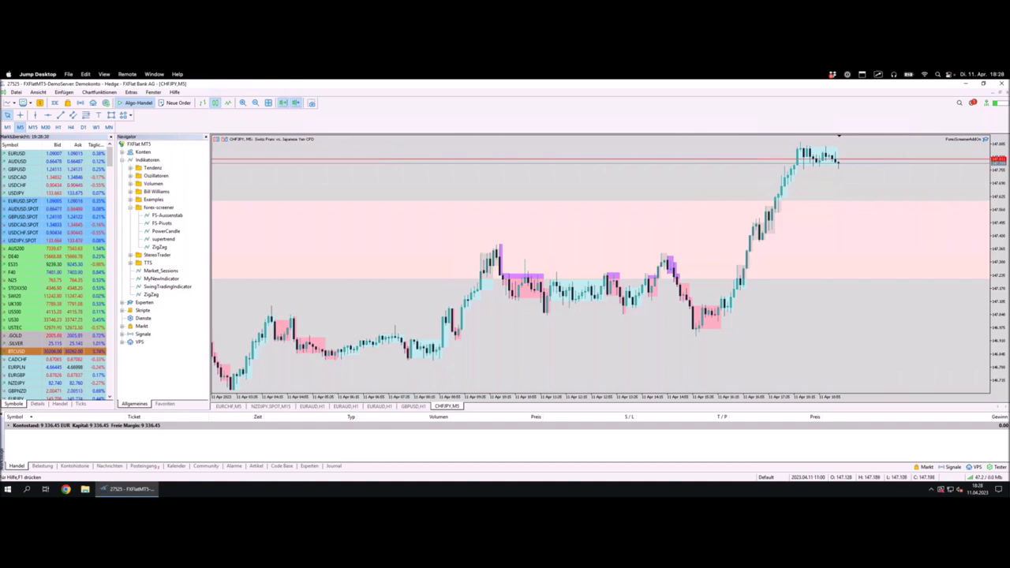
pyautogui.press('-')
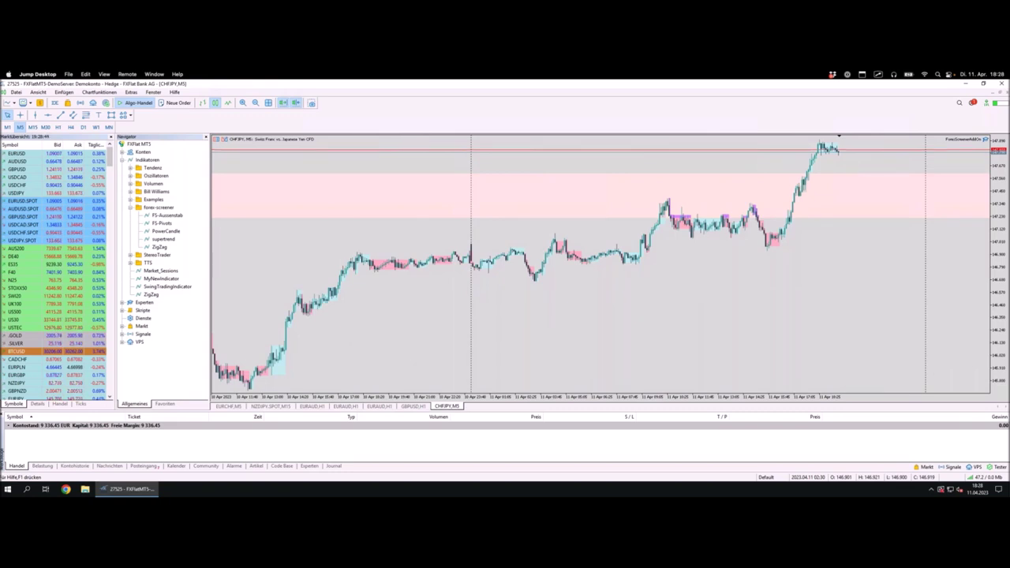
pyautogui.press('+')
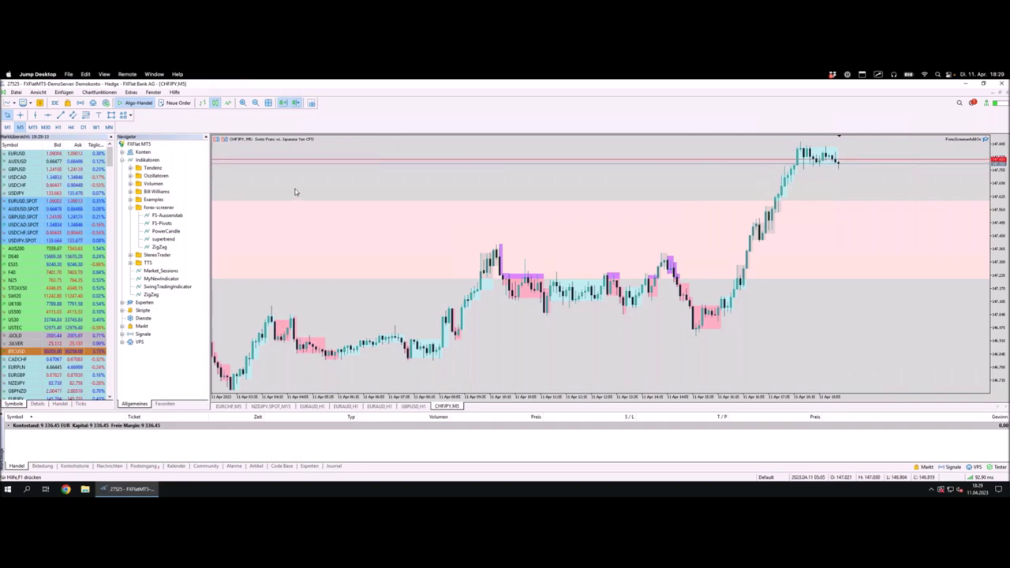
# - Switch back to the Forex-Screener in Safari and locate the current outside bar direction filter among the outside bar filters
pyautogui.hotkey('ctrl', 'Left')
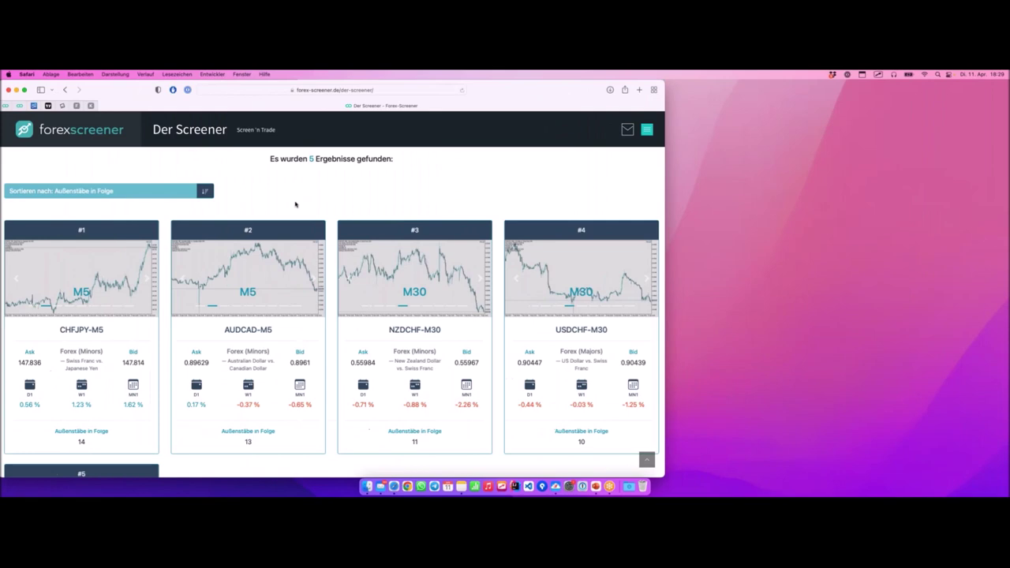
pyautogui.scroll(15, 332, 308)
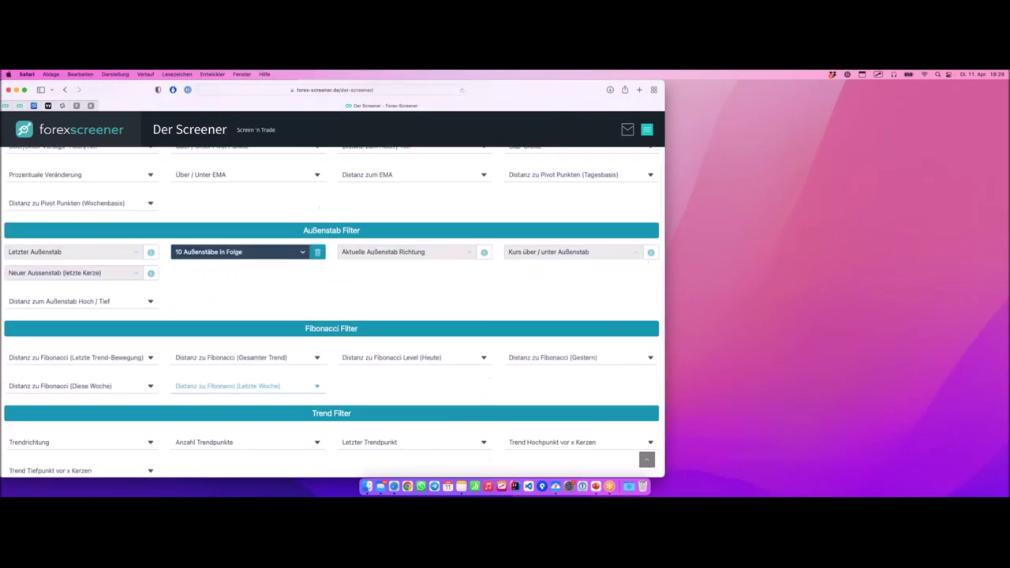
pyautogui.scroll(2, 298, 206)
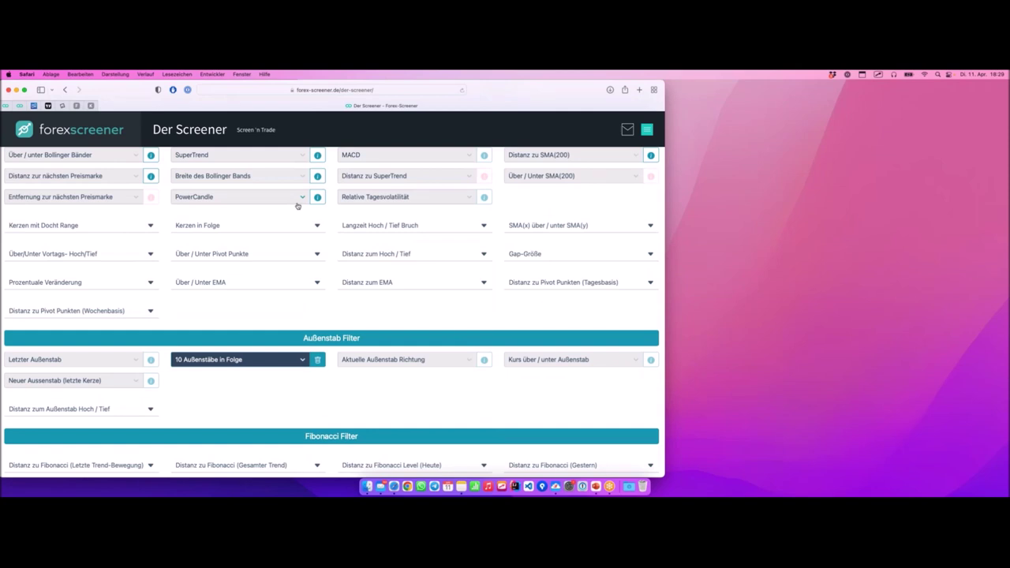
pyautogui.click(261, 361)
pyautogui.click(368, 414)
pyautogui.moveTo(339, 371)
pyautogui.mouseDown()
pyautogui.moveTo(491, 374)
pyautogui.moveTo(499, 352)
pyautogui.moveTo(362, 345)
pyautogui.moveTo(333, 348)
pyautogui.moveTo(336, 373)
pyautogui.mouseUp()
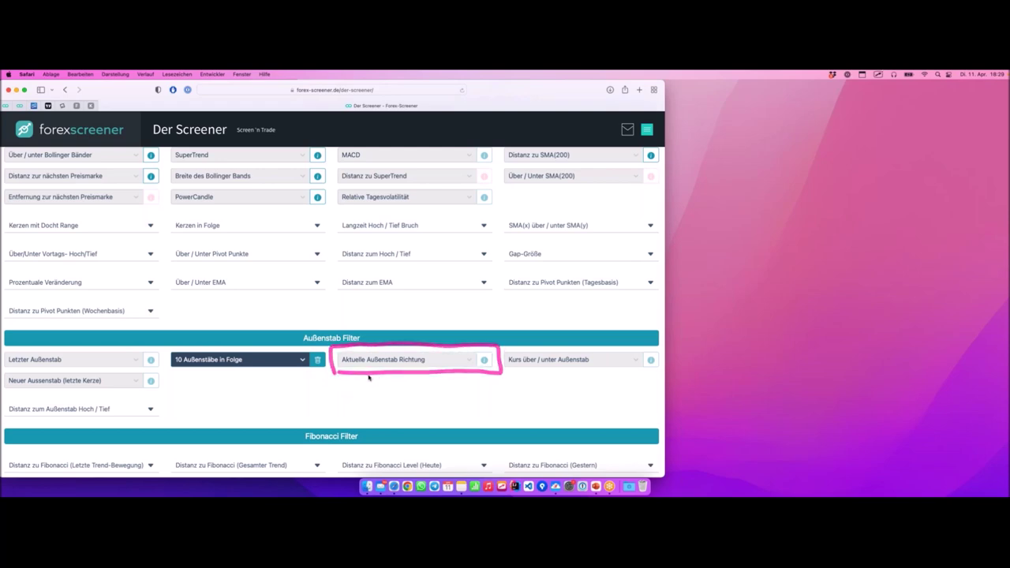
# - Examine the screener results, comparing the price direction in the CHFJPY-M5 and AUDCAD-M5 previews and the AUDCAD-M5 outside bar count
pyautogui.scroll(-3, 363, 368)
pyautogui.scroll(-10, 364, 368)
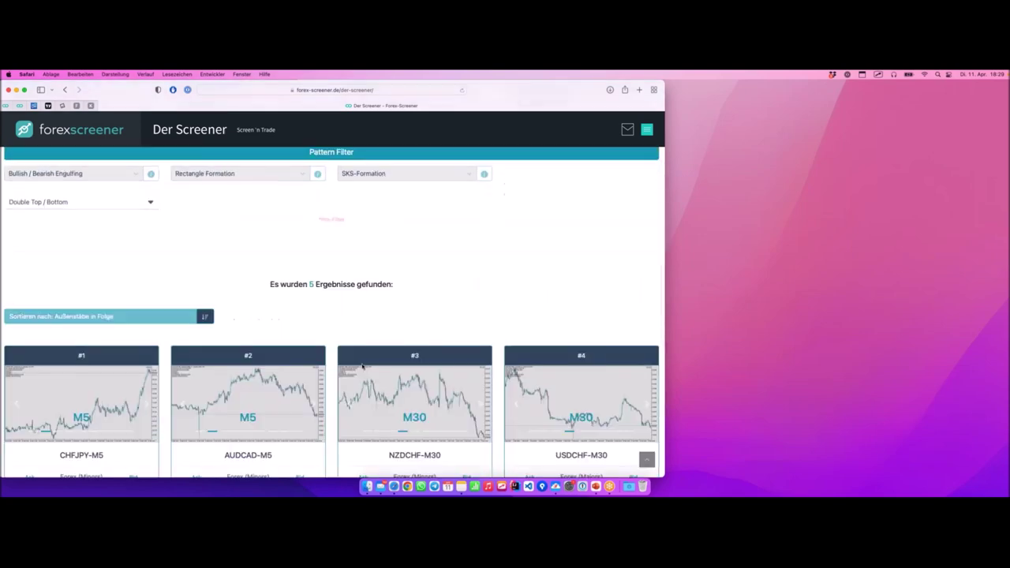
pyautogui.scroll(3, 363, 368)
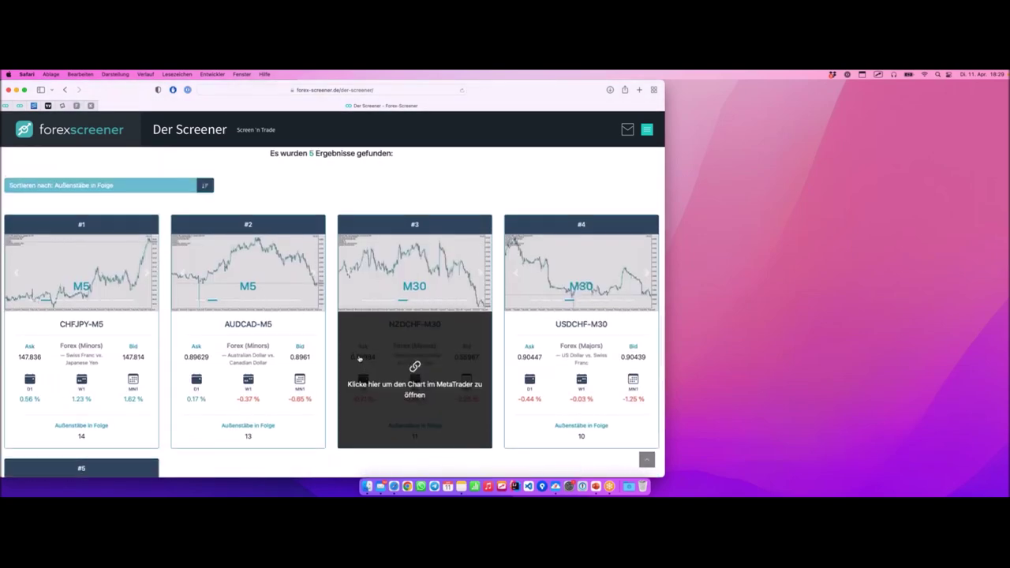
pyautogui.scroll(1, 363, 366)
pyautogui.scroll(-2, 156, 280)
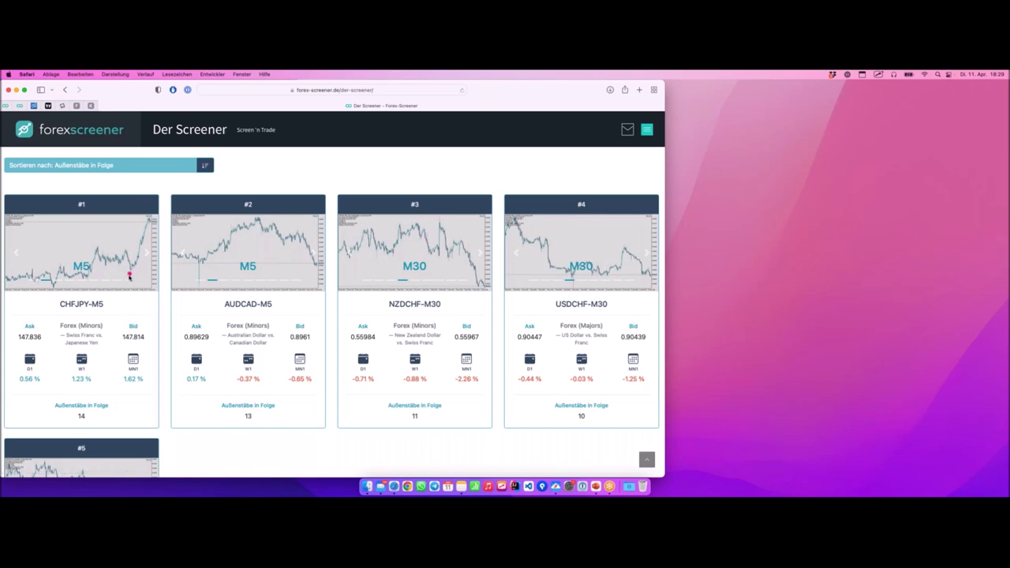
pyautogui.moveTo(130, 276); pyautogui.dragTo(155, 224)
pyautogui.moveTo(297, 246); pyautogui.dragTo(307, 270)
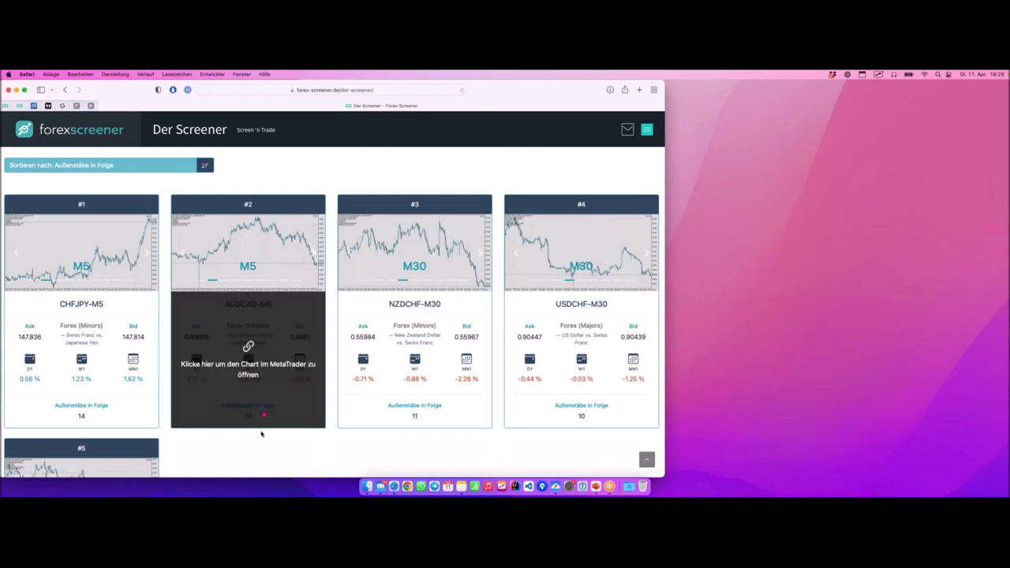
pyautogui.moveTo(258, 440)
pyautogui.mouseDown()
pyautogui.moveTo(266, 414)
pyautogui.moveTo(244, 411)
pyautogui.moveTo(230, 427)
pyautogui.moveTo(268, 418)
pyautogui.mouseUp()
# - Set the current outside bar direction filter (Aktuelle Außenstab Richtung) to Aufwärts
pyautogui.scroll(10, 410, 379)
pyautogui.scroll(10, 330, 342)
pyautogui.scroll(-2, 330, 342)
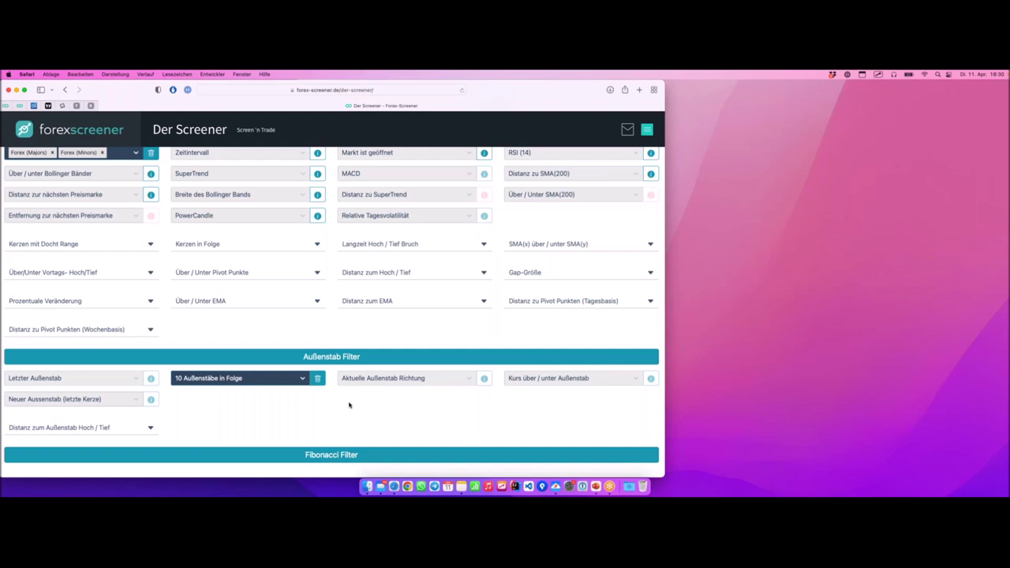
pyautogui.click(393, 378)
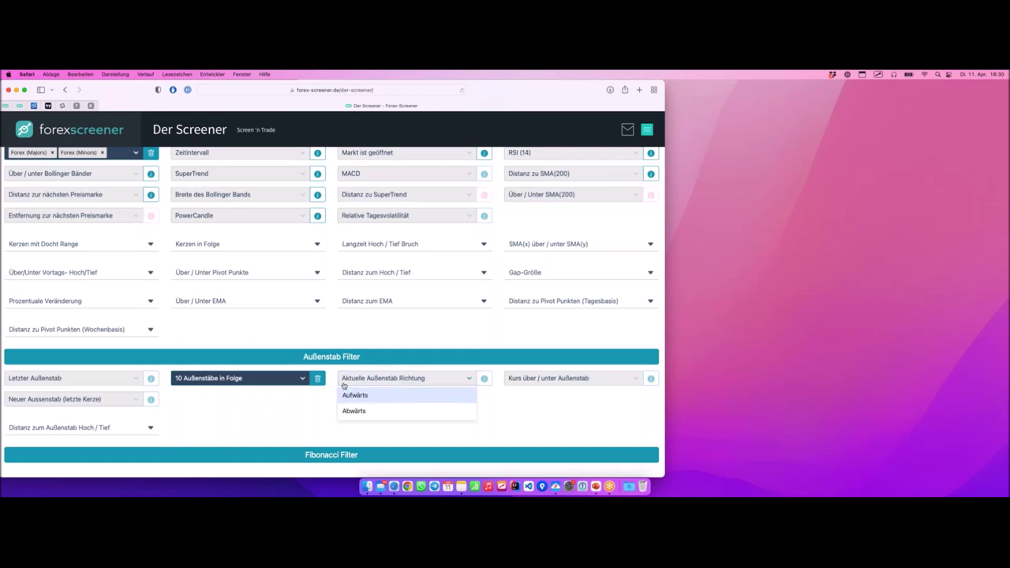
pyautogui.click(373, 397)
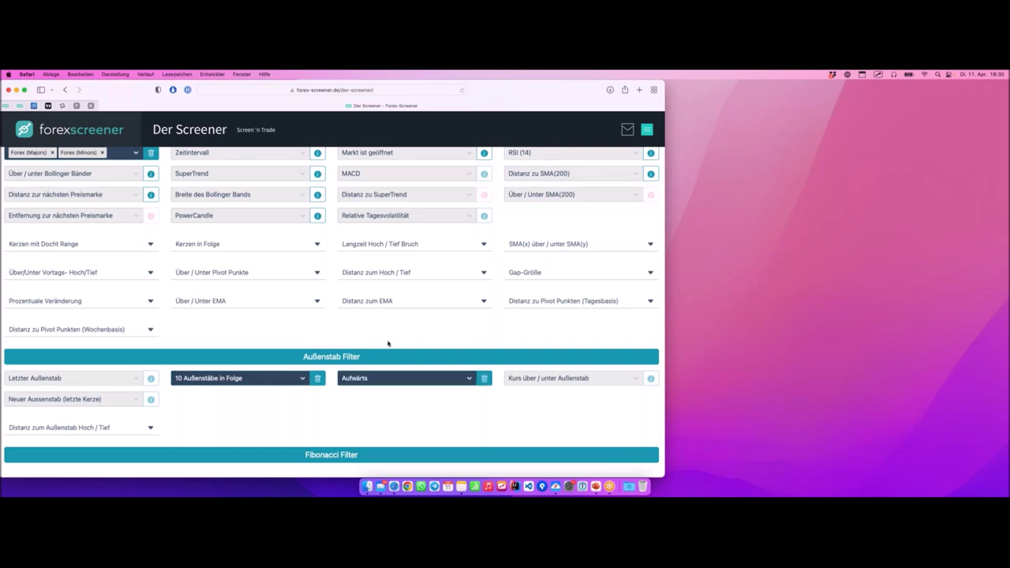
# - Review the results for upward outside bars, checking the number of matches, the consecutive outside bars and the direction on the card
pyautogui.scroll(-15, 388, 343)
pyautogui.scroll(-1, 371, 334)
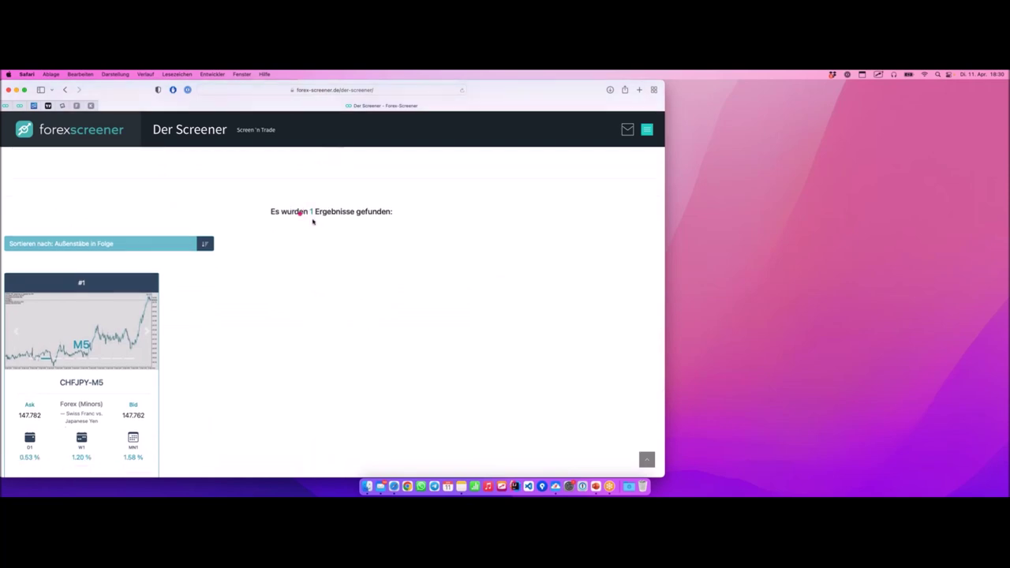
pyautogui.moveTo(304, 219); pyautogui.dragTo(401, 222)
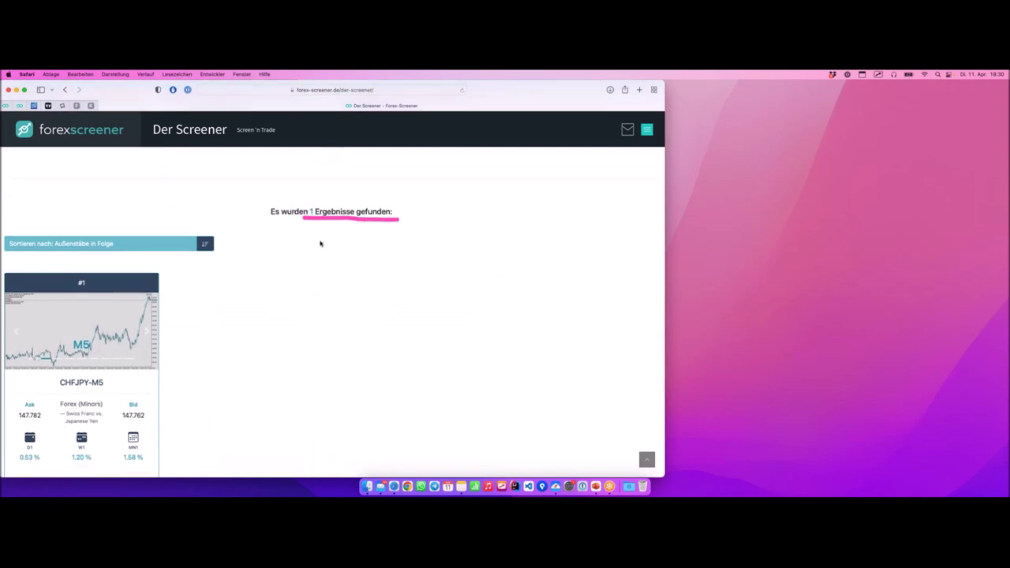
pyautogui.scroll(-5, 320, 244)
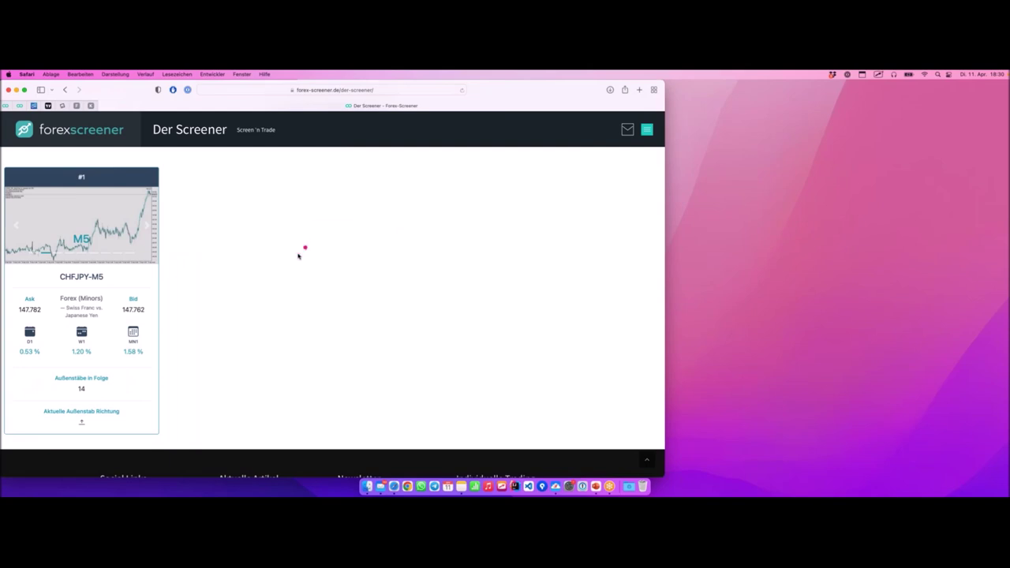
pyautogui.scroll(1, 247, 317)
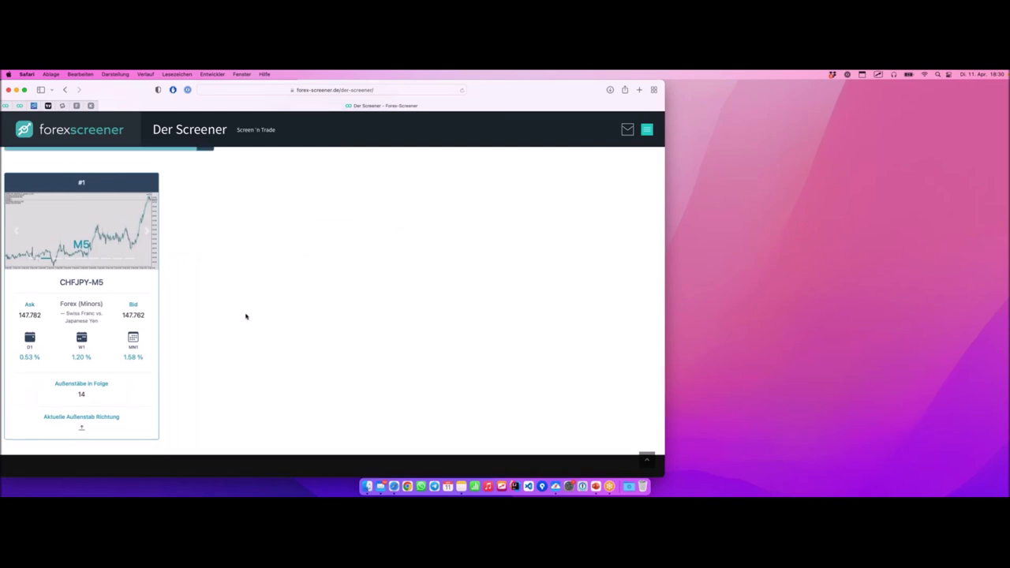
pyautogui.moveTo(128, 448)
pyautogui.mouseDown()
pyautogui.moveTo(138, 408)
pyautogui.moveTo(104, 377)
pyautogui.moveTo(56, 374)
pyautogui.moveTo(20, 440)
pyautogui.moveTo(123, 447)
pyautogui.mouseUp()
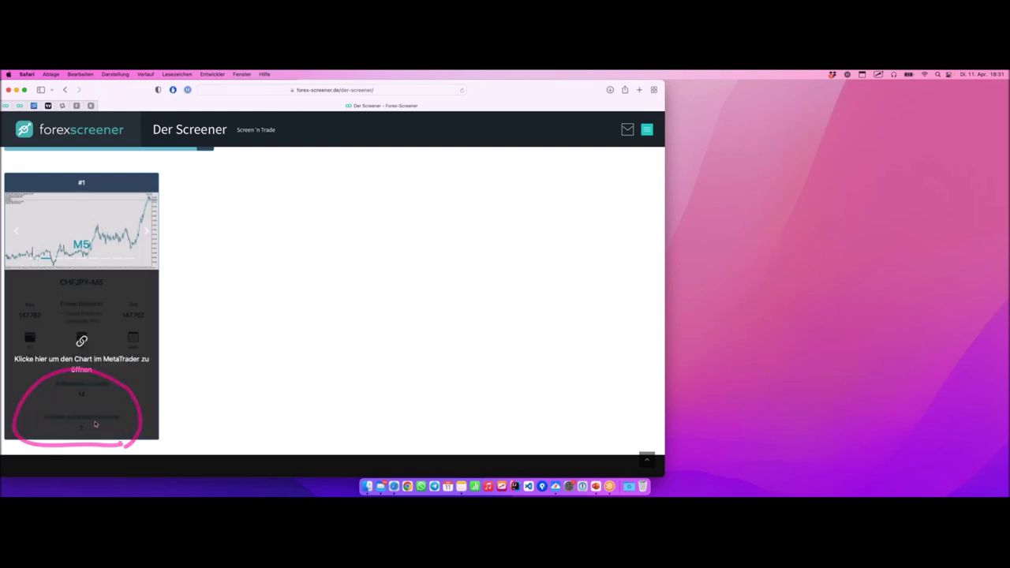
# - Change the current outside bar direction filter to Abwärts
pyautogui.scroll(10, 197, 232)
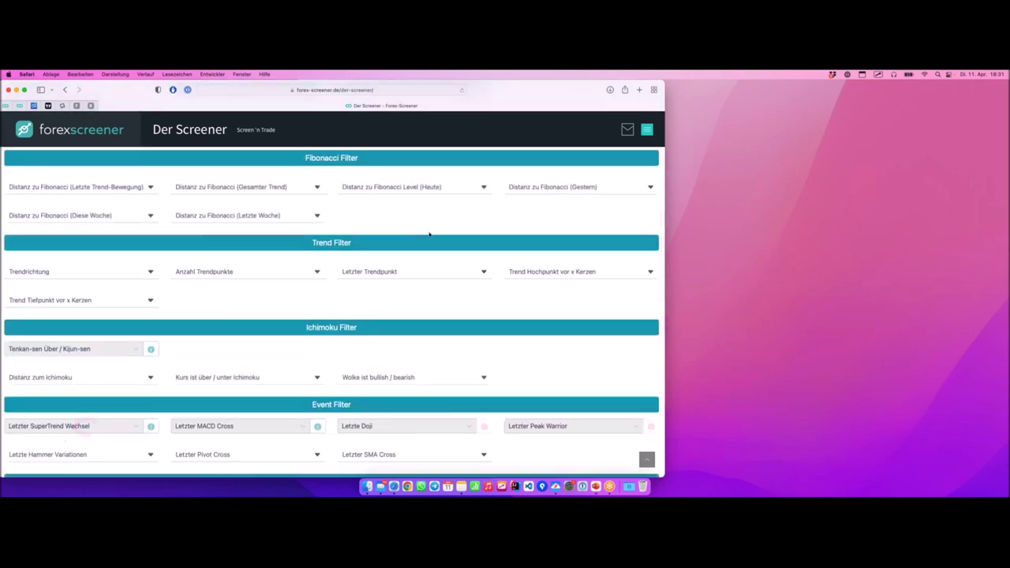
pyautogui.scroll(5, 429, 235)
pyautogui.click(388, 291)
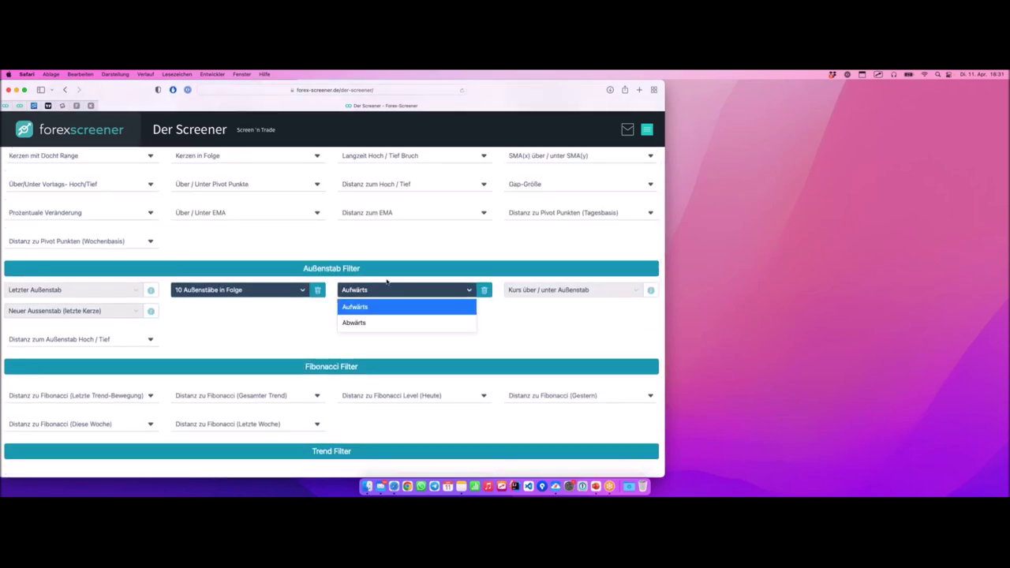
pyautogui.click(392, 324)
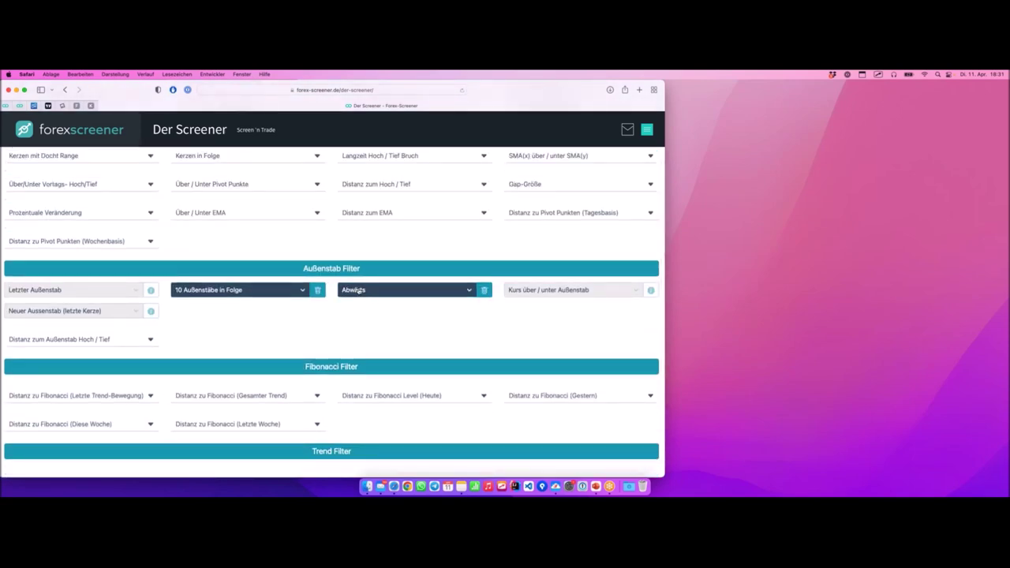
# - Review the results for downward outside bars, comparing each pair's chart preview, consecutive outside bars and direction
pyautogui.scroll(-15, 360, 290)
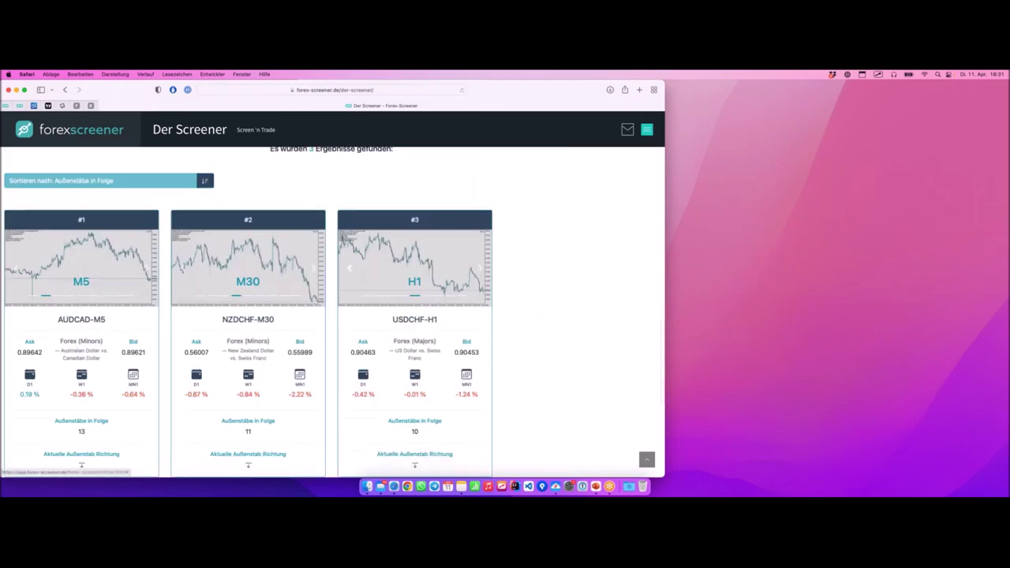
pyautogui.scroll(-1, 272, 255)
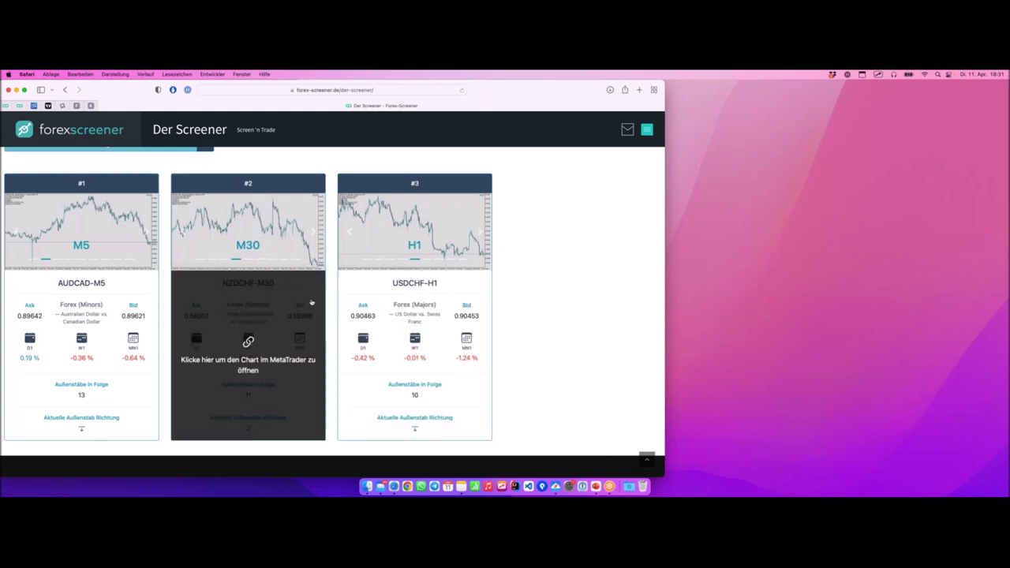
pyautogui.click(383, 306)
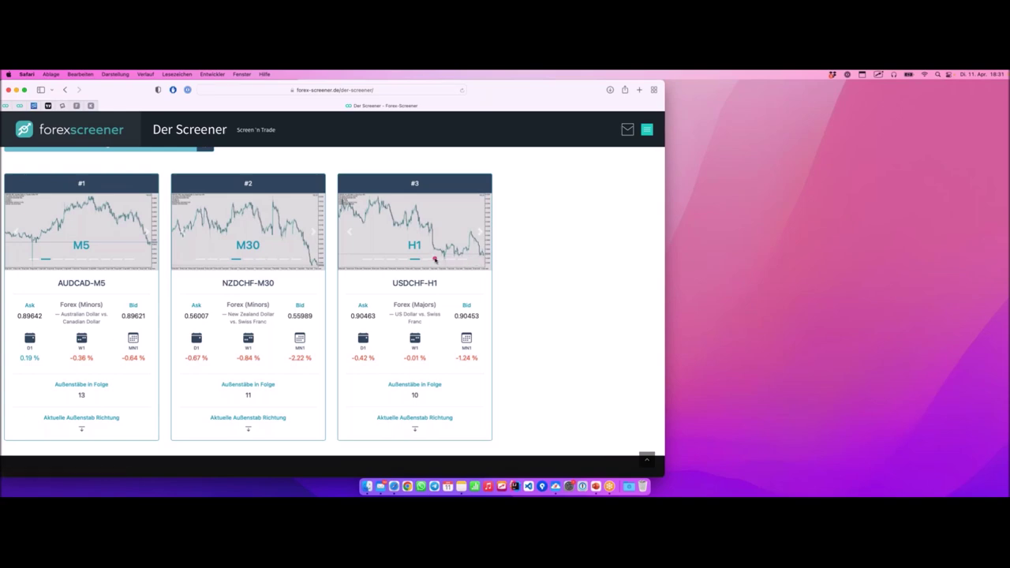
# - Switch to MetaTrader and examine the outside bars on the USDCHF H1 chart over a longer period
pyautogui.moveTo(438, 260); pyautogui.dragTo(487, 261)
pyautogui.hotkey('ctrl', 'Right')
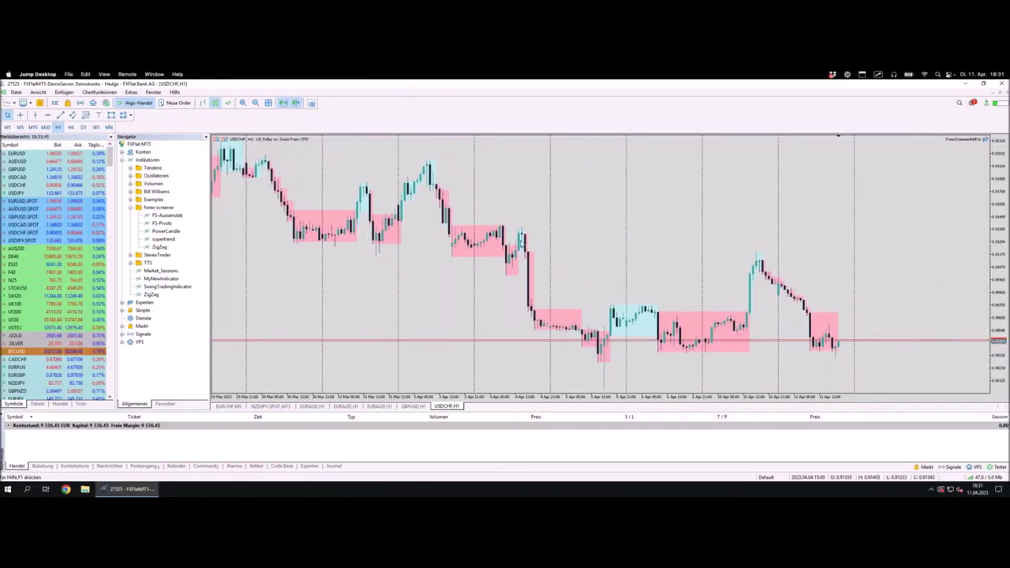
pyautogui.moveTo(522, 239)
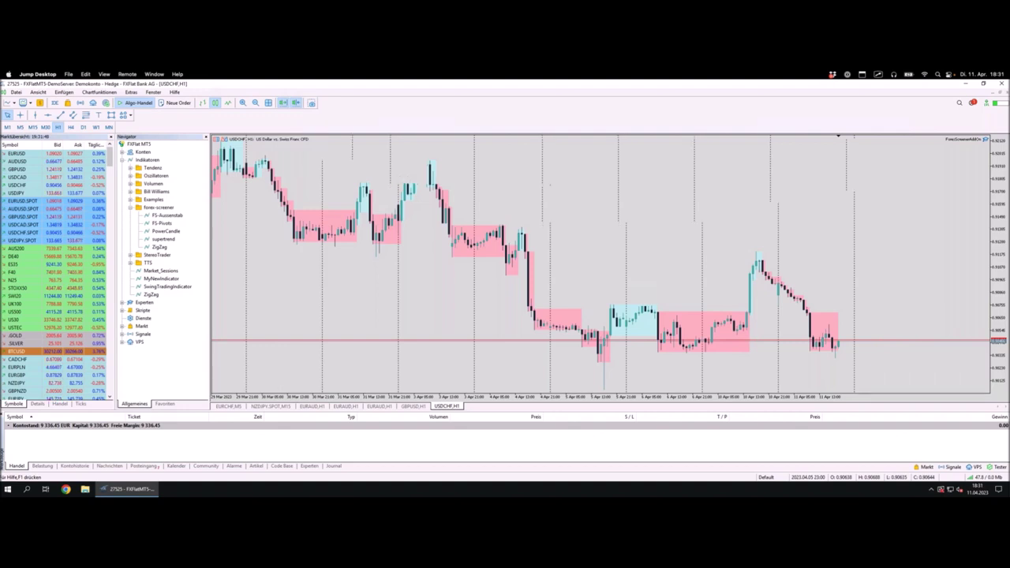
pyautogui.press('-')
pyautogui.press('-')
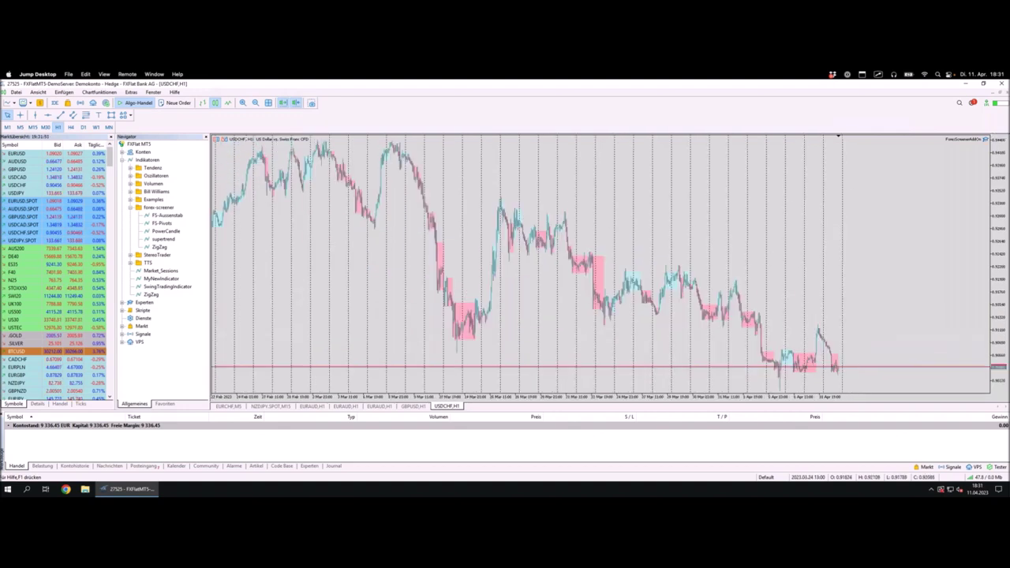
# - Switch the USDCHF chart to the H4 timeframe and examine the broader price trend
pyautogui.click(70, 127)
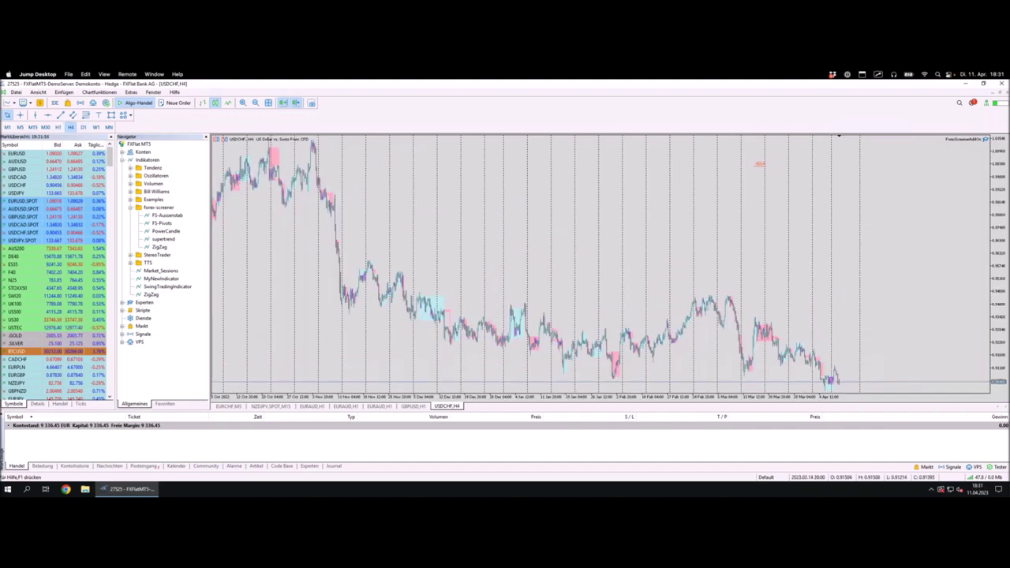
pyautogui.press('-')
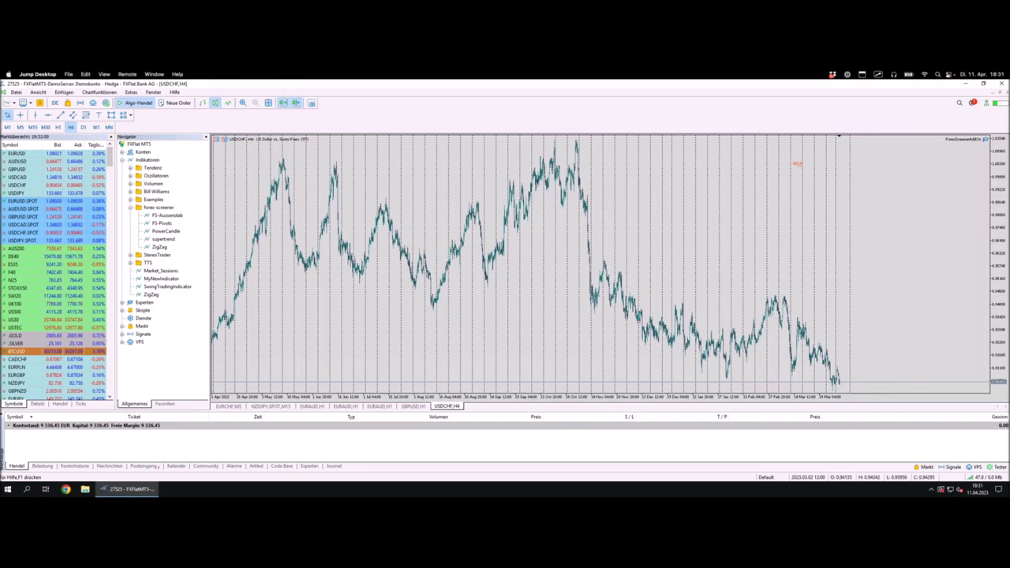
pyautogui.press('+')
pyautogui.press('+')
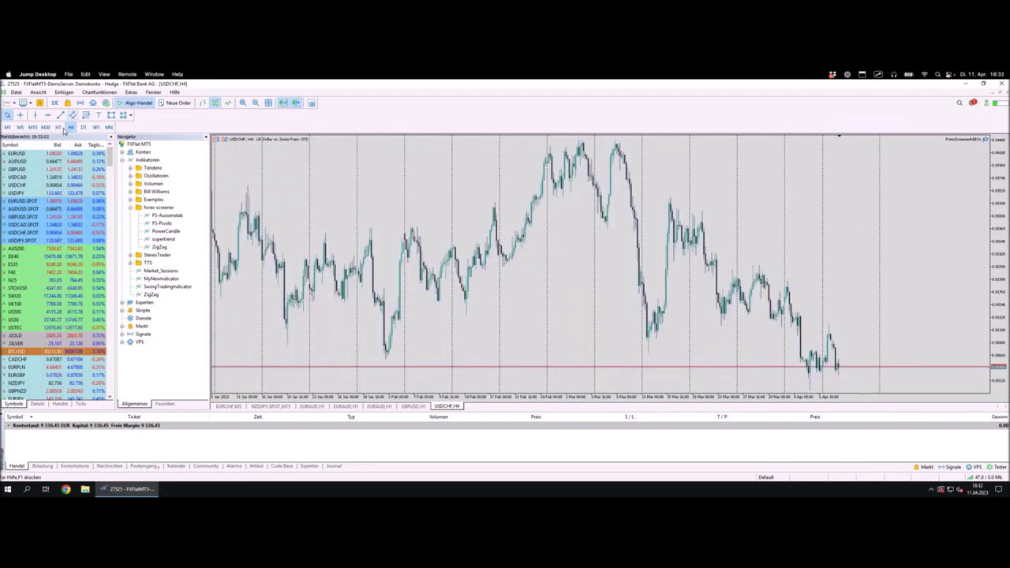
# - Return the USDCHF chart to H1 and examine the decline from the 10 April high to the current outside bar
pyautogui.click(58, 127)
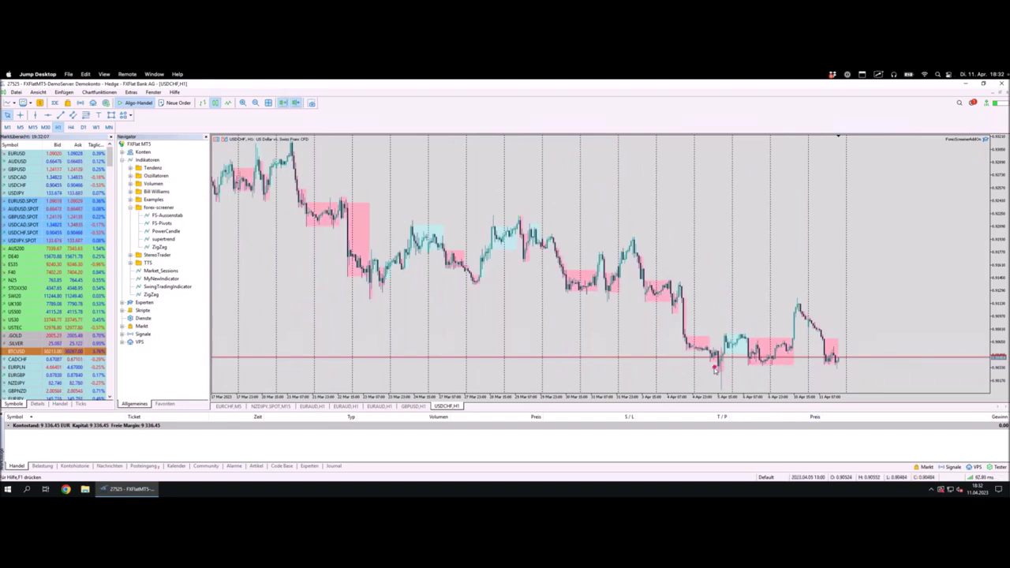
pyautogui.moveTo(713, 370)
pyautogui.mouseDown()
pyautogui.moveTo(851, 369)
pyautogui.moveTo(713, 371)
pyautogui.mouseUp()
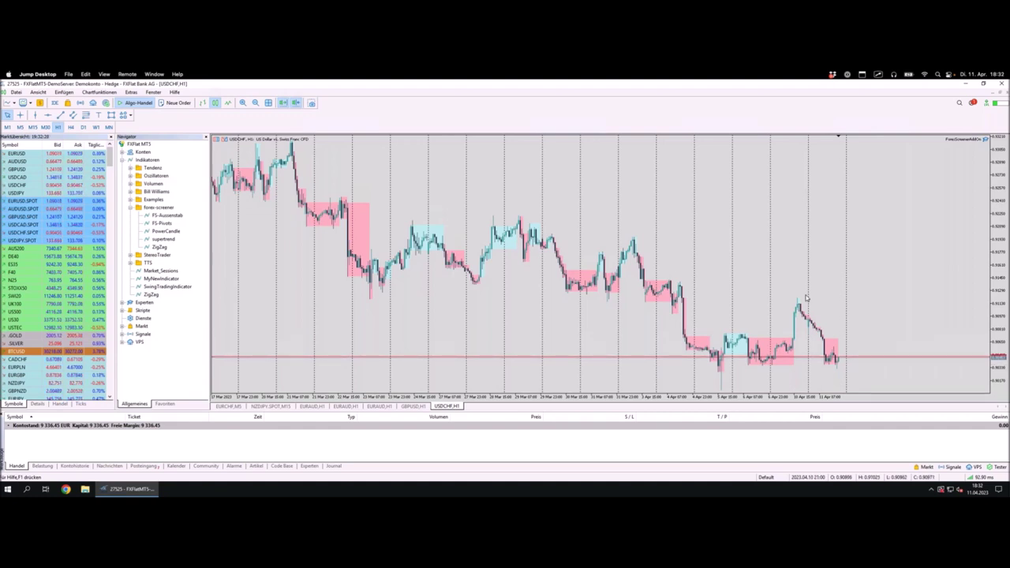
pyautogui.moveTo(803, 293)
pyautogui.mouseDown()
pyautogui.moveTo(803, 303)
pyautogui.moveTo(802, 284)
pyautogui.moveTo(801, 305)
pyautogui.moveTo(810, 296)
pyautogui.mouseUp()
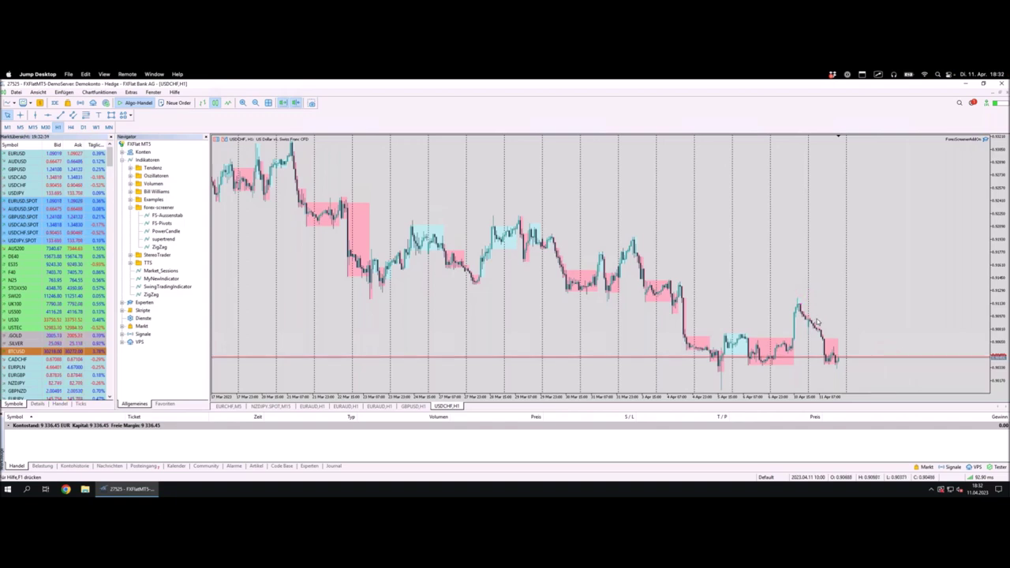
pyautogui.click(802, 291)
pyautogui.moveTo(800, 301); pyautogui.dragTo(837, 341)
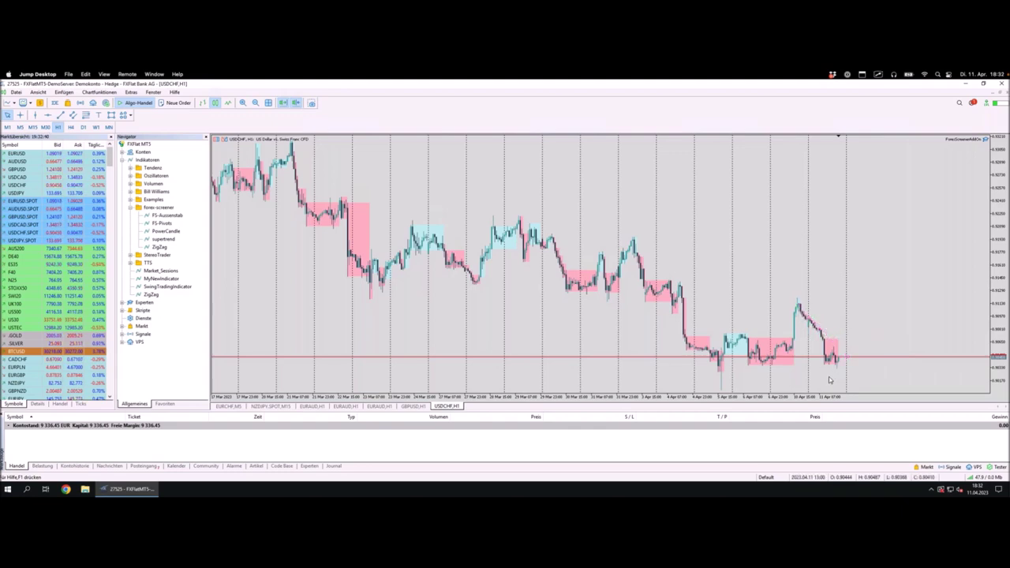
# - Switch back to the Forex-Screener in Safari and remove the Abwärts direction and 10 Außenstäbe in Folge filters
pyautogui.hotkey('ctrl', 'Left')
pyautogui.scroll(3, 521, 294)
pyautogui.scroll(10, 520, 293)
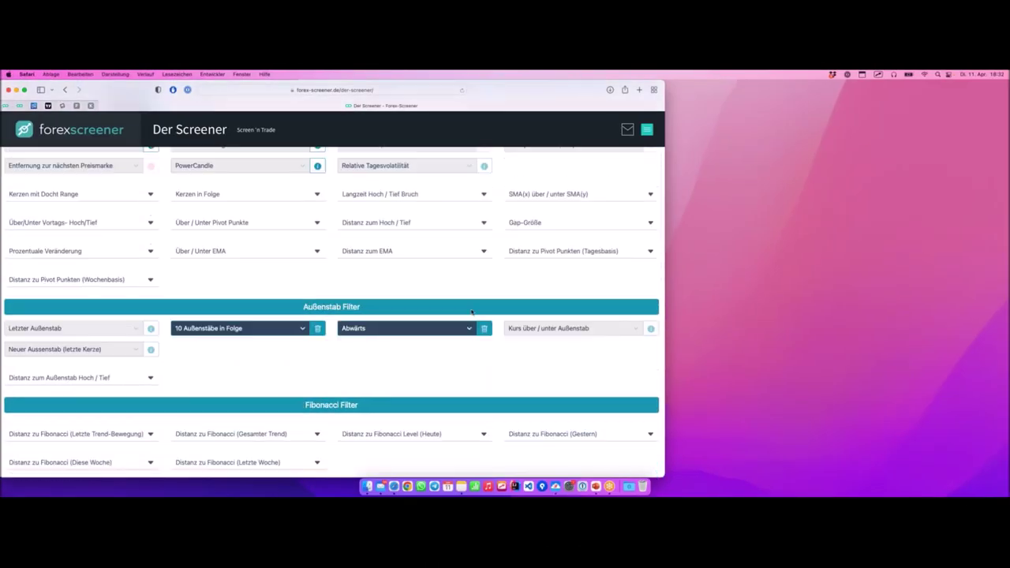
pyautogui.click(485, 329)
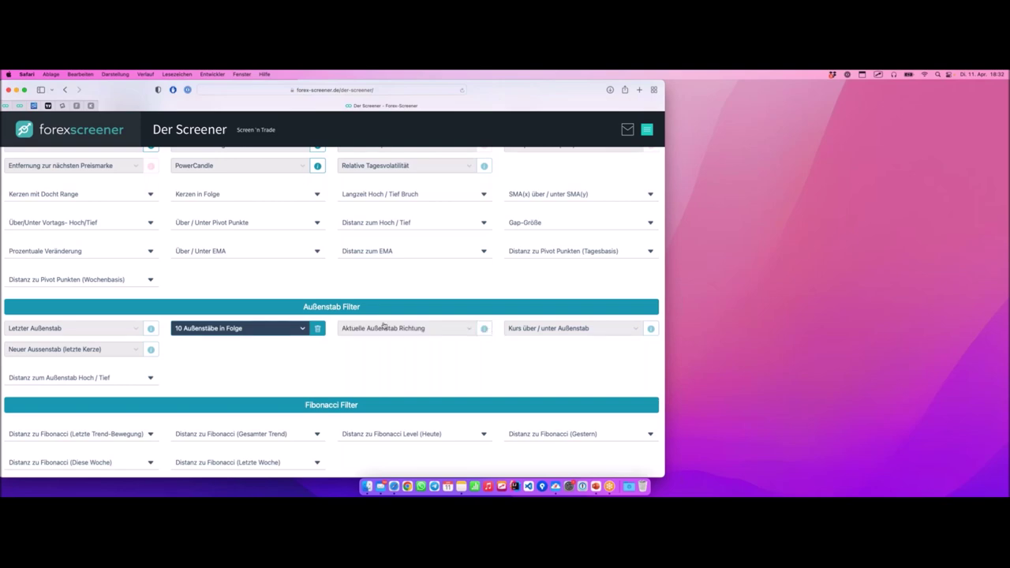
pyautogui.click(319, 329)
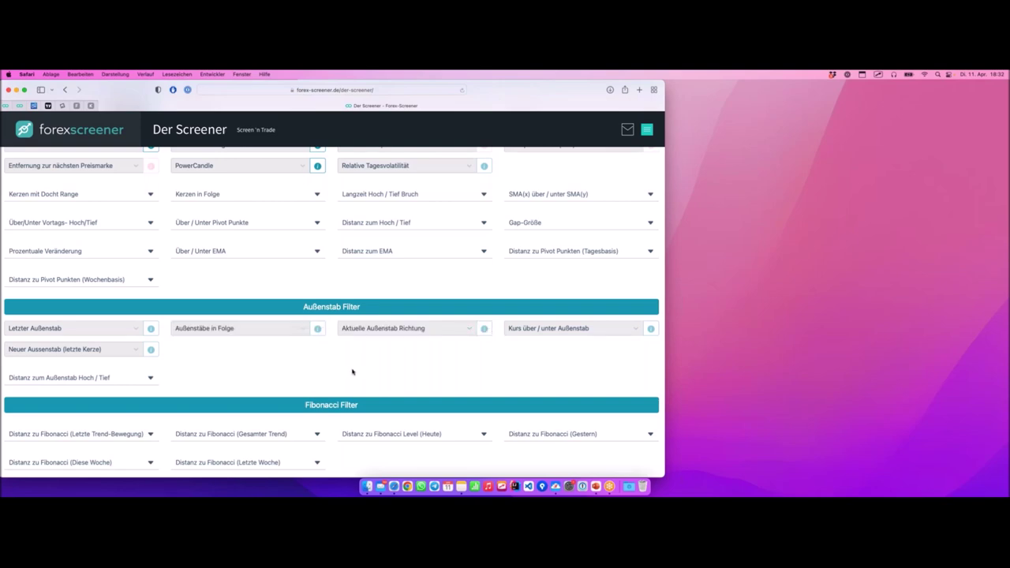
# - Examine the candle options of the Letzter Außenstab filter without choosing one
pyautogui.click(104, 332)
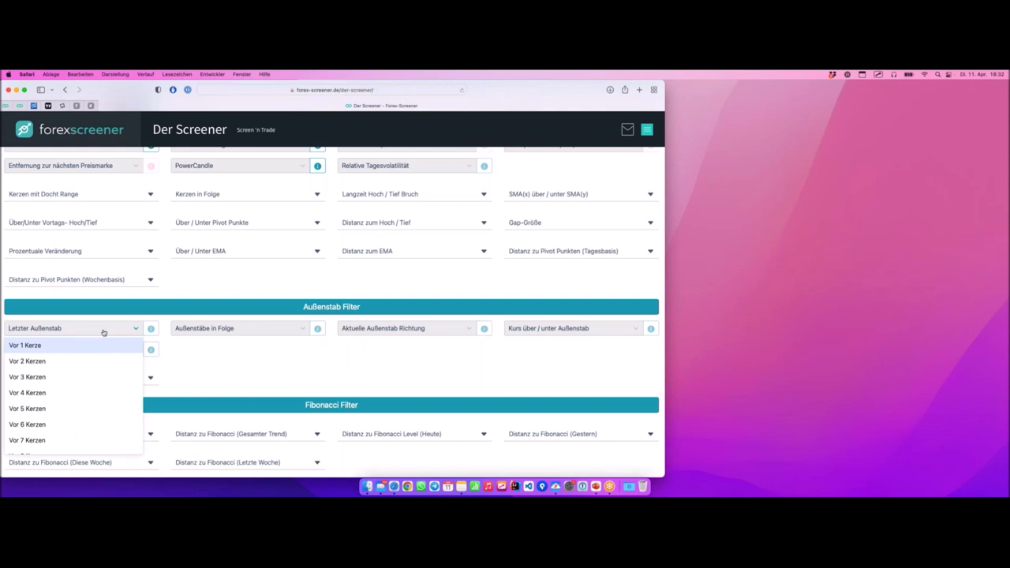
pyautogui.click(161, 326)
pyautogui.moveTo(6, 340)
pyautogui.mouseDown()
pyautogui.moveTo(78, 341)
pyautogui.moveTo(65, 318)
pyautogui.moveTo(11, 318)
pyautogui.moveTo(5, 335)
pyautogui.mouseUp()
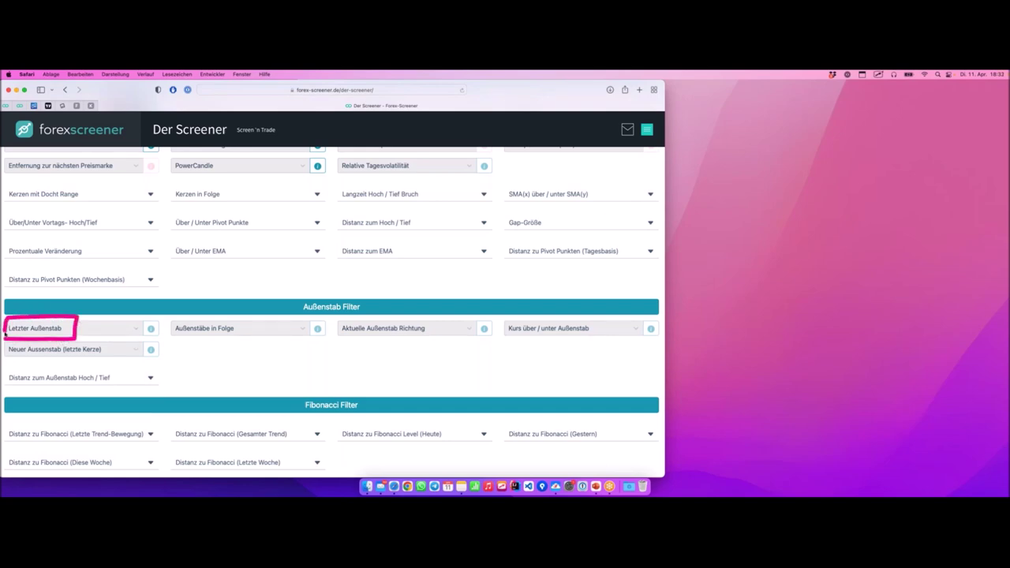
pyautogui.click(115, 332)
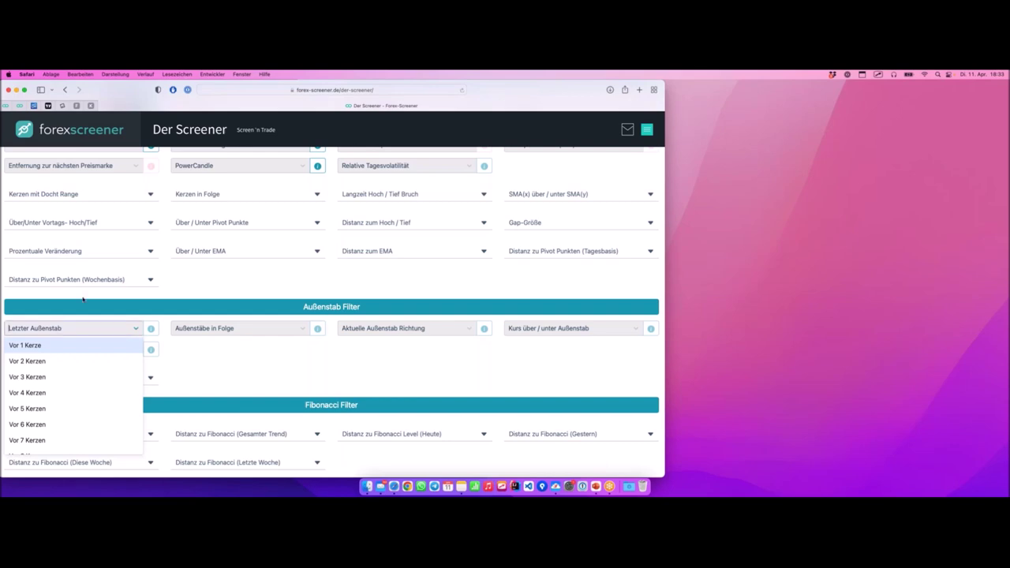
pyautogui.click(200, 382)
# - Switch to MetaTrader and examine the latest outside bar and the downward outside bar sequence on the USDCHF H1 chart
pyautogui.hotkey('ctrl', 'Right')
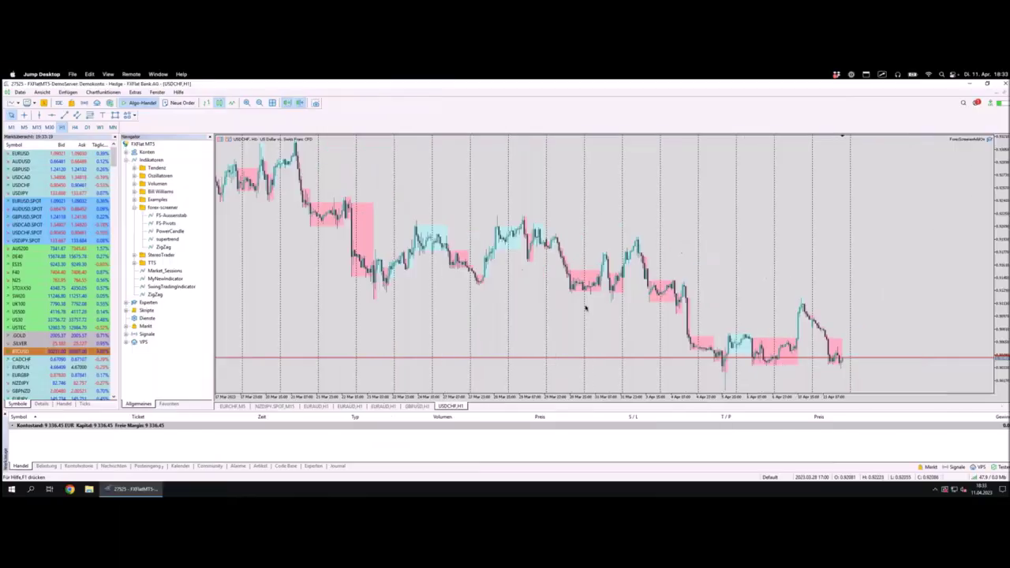
pyautogui.press('+')
pyautogui.press('+')
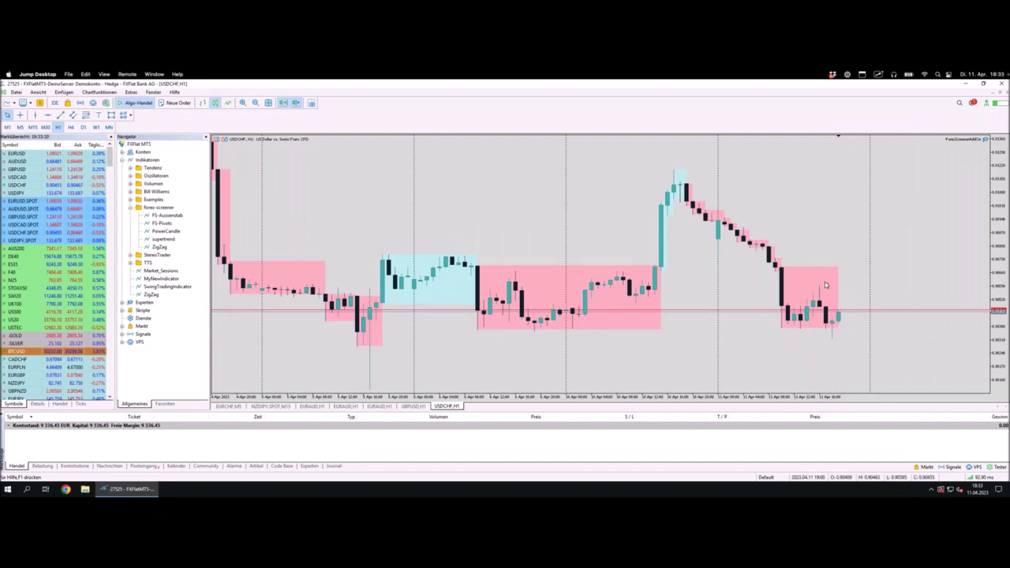
pyautogui.moveTo(784, 242)
pyautogui.mouseDown()
pyautogui.moveTo(780, 291)
pyautogui.moveTo(770, 274)
pyautogui.moveTo(780, 276)
pyautogui.moveTo(783, 306)
pyautogui.mouseUp()
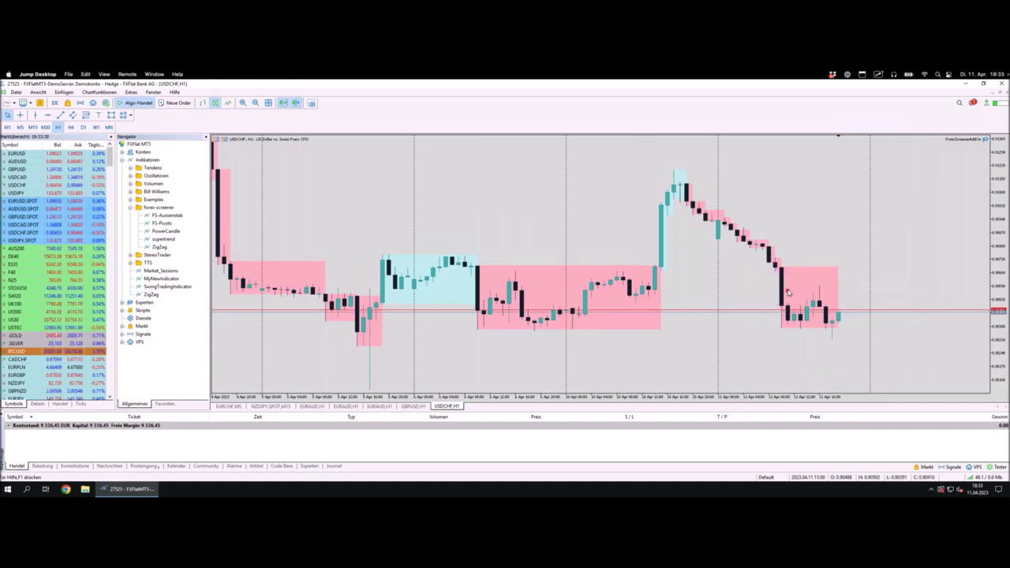
pyautogui.moveTo(788, 296)
pyautogui.mouseDown()
pyautogui.moveTo(786, 277)
pyautogui.moveTo(838, 280)
pyautogui.moveTo(837, 301)
pyautogui.mouseUp()
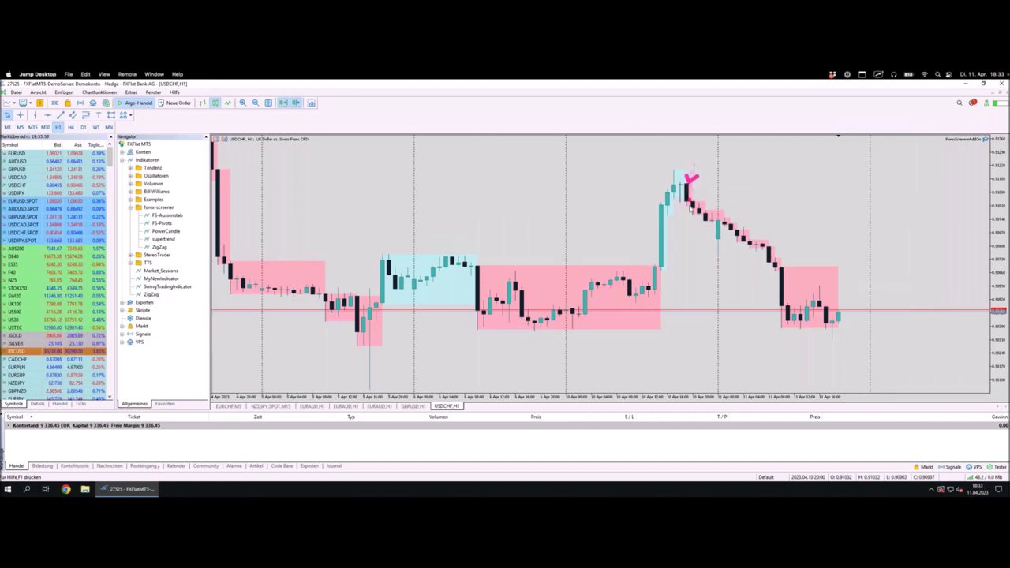
pyautogui.moveTo(683, 207)
pyautogui.mouseDown()
pyautogui.moveTo(749, 250)
pyautogui.moveTo(833, 325)
pyautogui.mouseUp()
pyautogui.moveTo(832, 327)
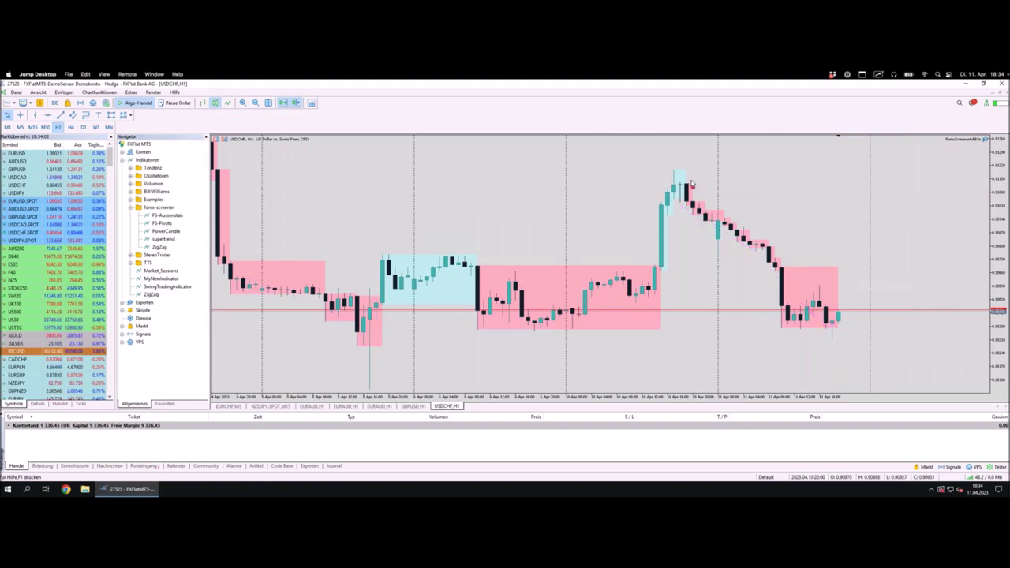
# - Compare the start of the USDCHF downward sequence with the latest outside bar and the candle directly after it
pyautogui.moveTo(691, 166)
pyautogui.mouseDown()
pyautogui.moveTo(690, 180)
pyautogui.moveTo(694, 173)
pyautogui.mouseUp()
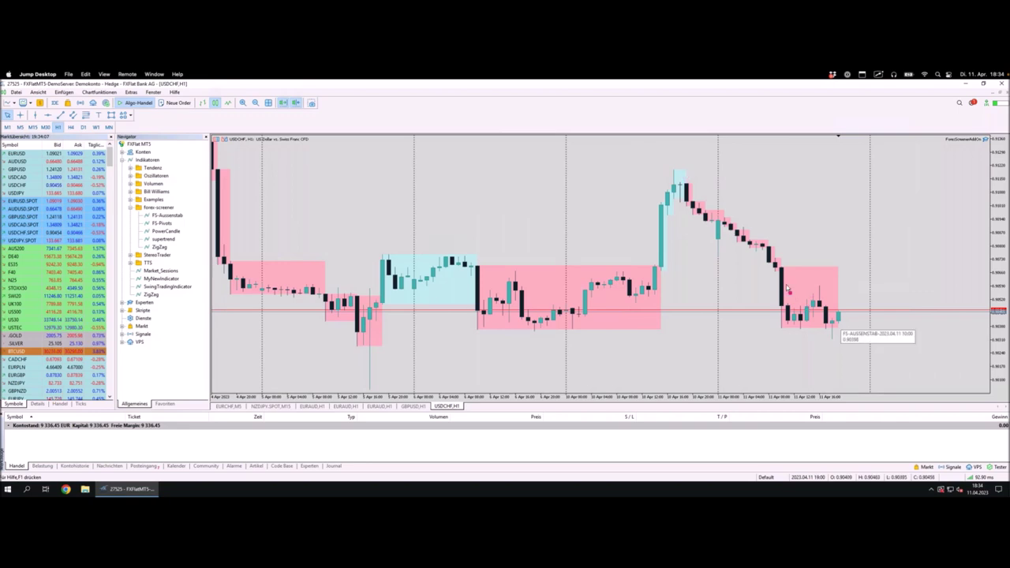
pyautogui.moveTo(784, 249); pyautogui.dragTo(782, 266)
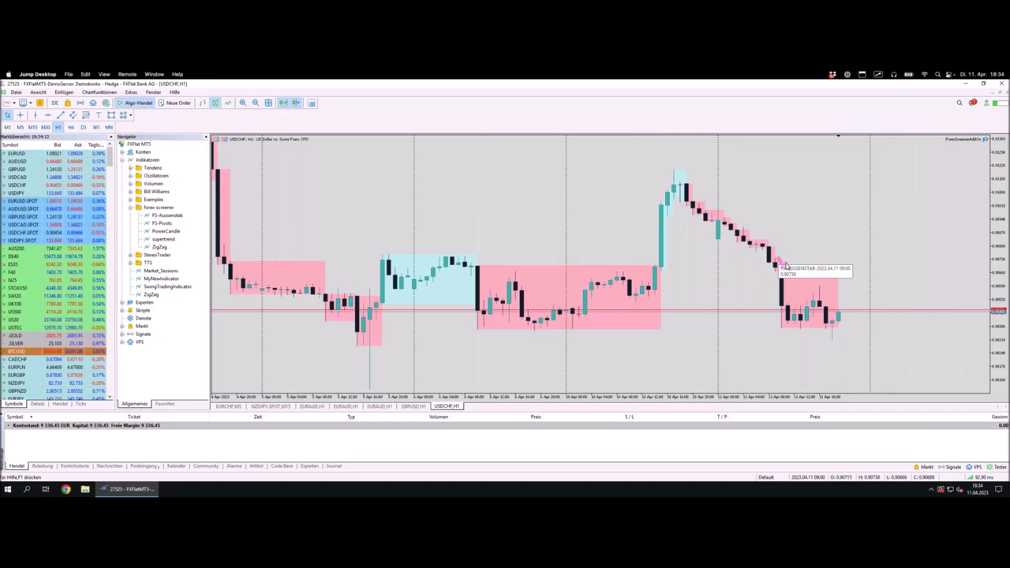
pyautogui.click(790, 280)
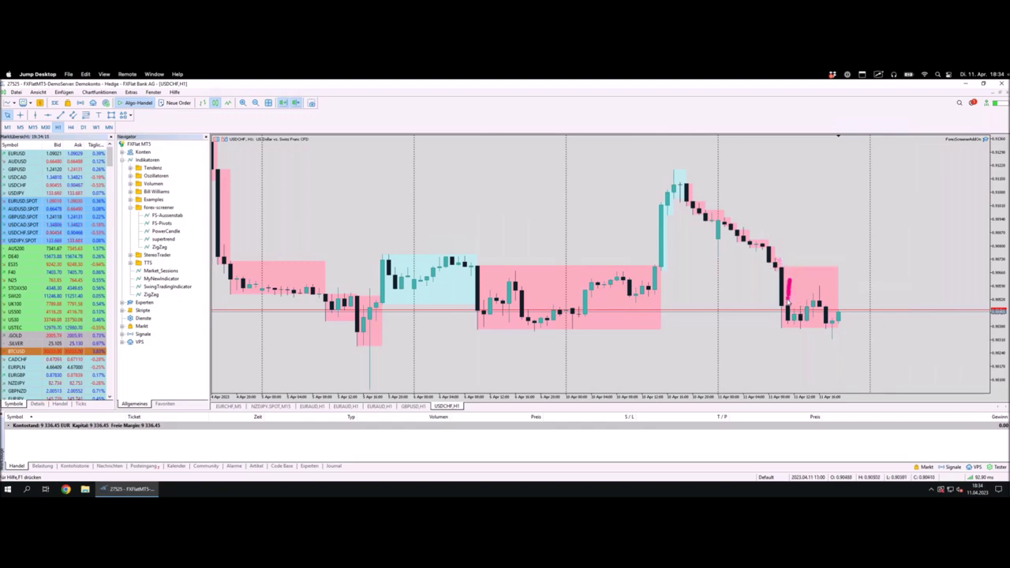
pyautogui.moveTo(786, 293); pyautogui.dragTo(793, 298)
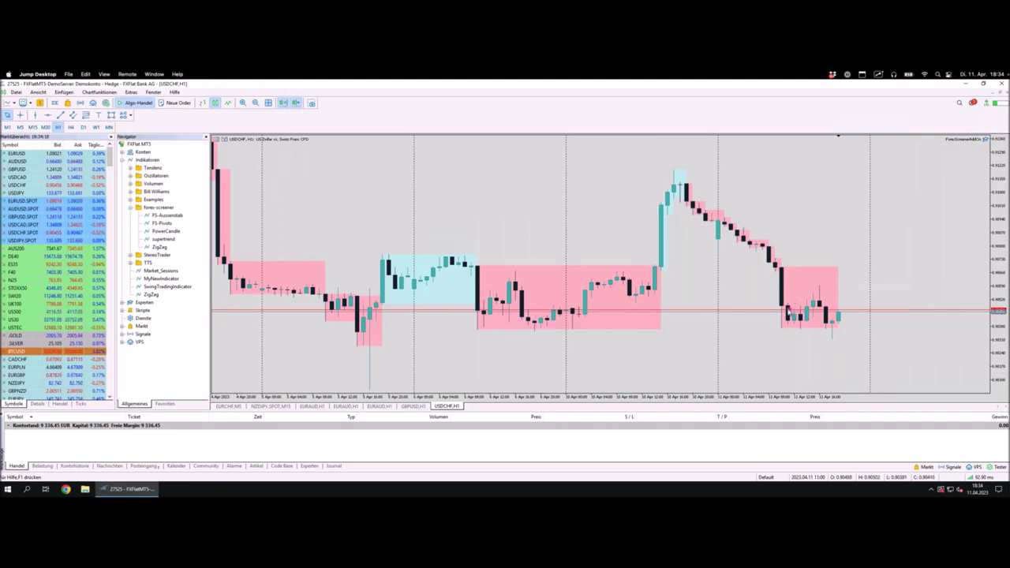
pyautogui.click(786, 308)
pyautogui.moveTo(787, 309); pyautogui.dragTo(791, 322)
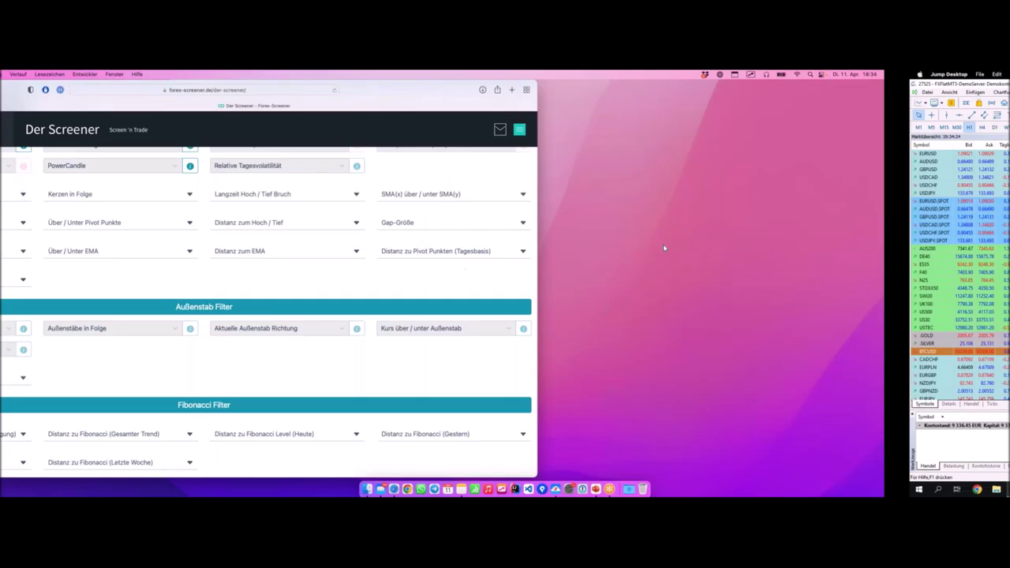
# - Return to the Forex-Screener in Safari and set the Letzter Außenstab filter to Vor 1 Kerze
pyautogui.scroll(3, 332, 315)
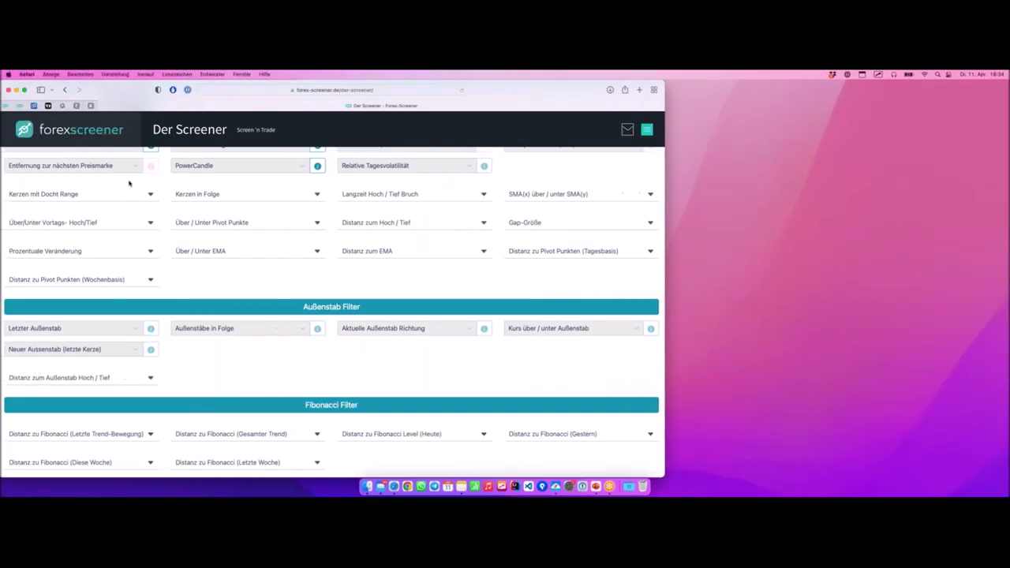
pyautogui.scroll(-4, 89, 308)
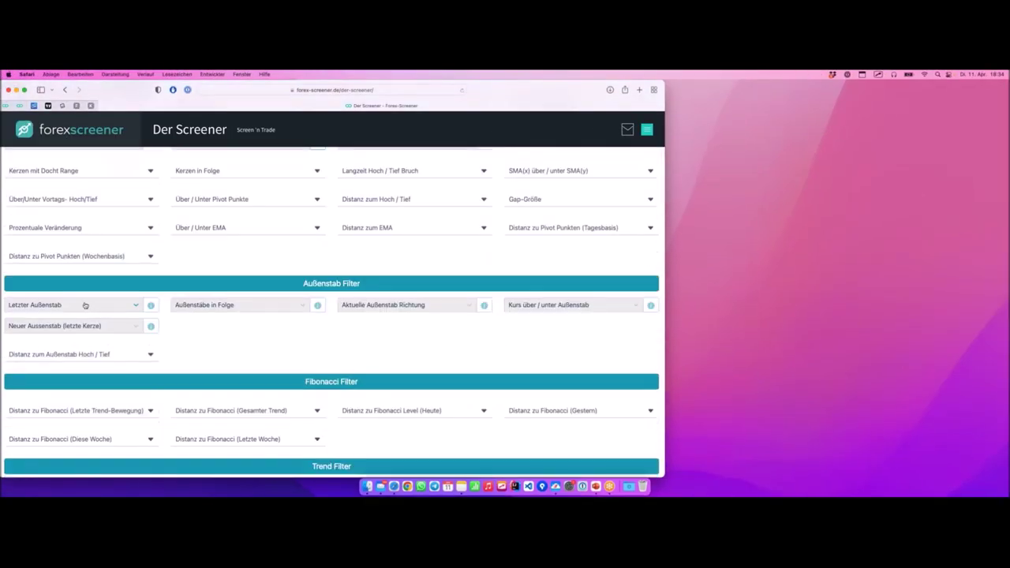
pyautogui.click(85, 305)
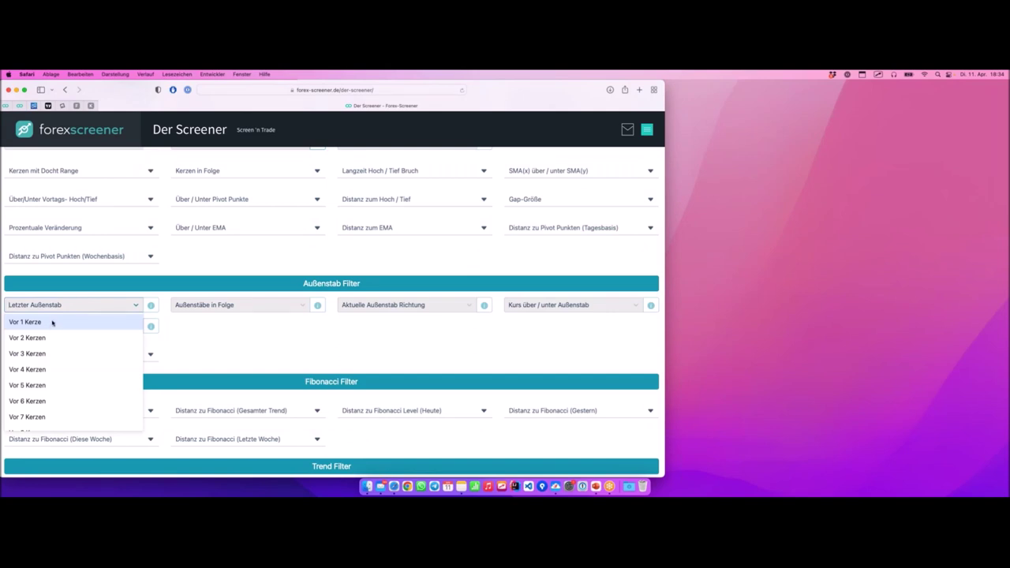
pyautogui.click(52, 322)
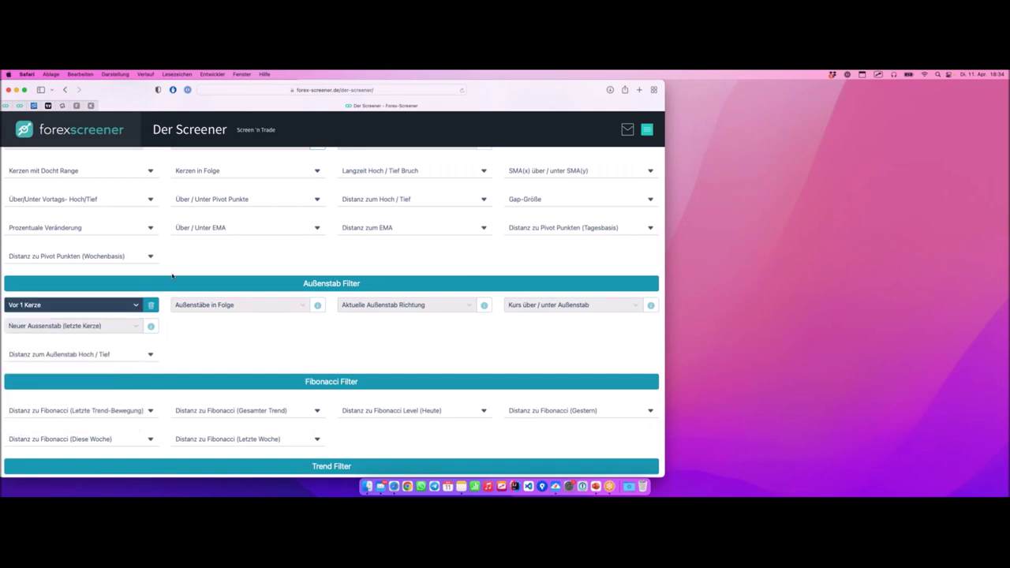
# - Set the consecutive outside bars filter to 5 Außenstäbe in Folge
pyautogui.scroll(-1, 270, 288)
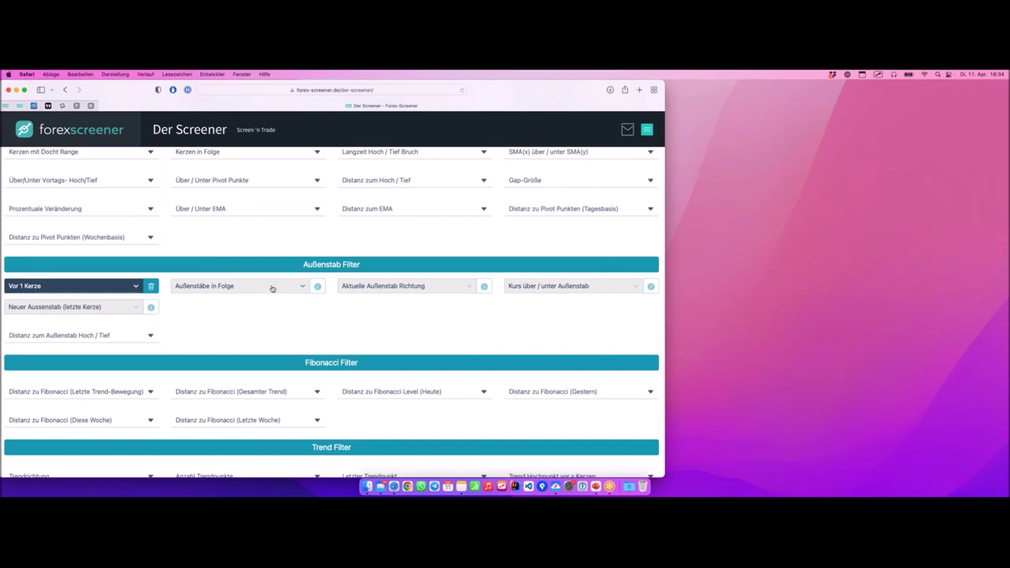
pyautogui.click(271, 288)
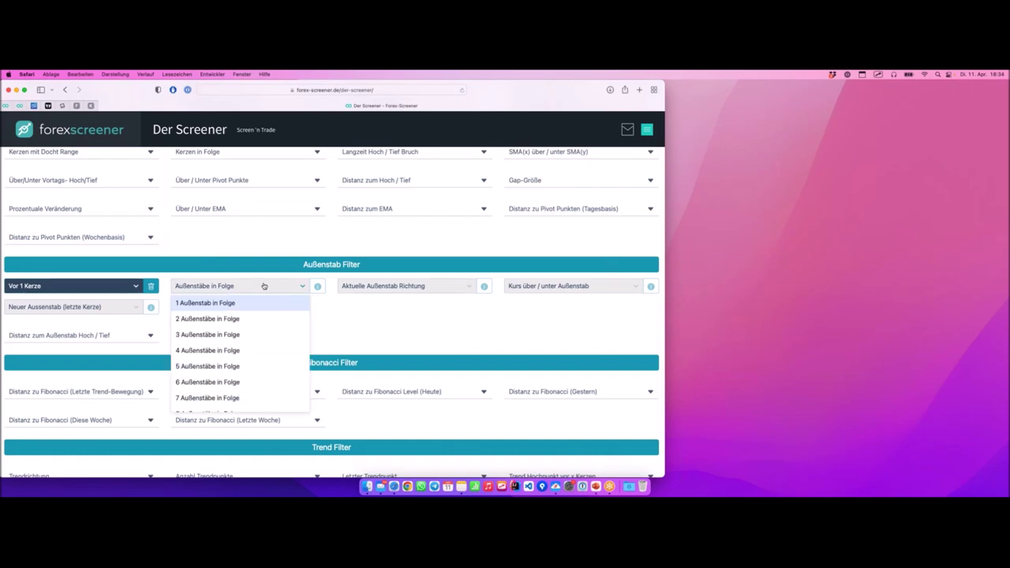
pyautogui.scroll(-1, 237, 324)
pyautogui.click(225, 335)
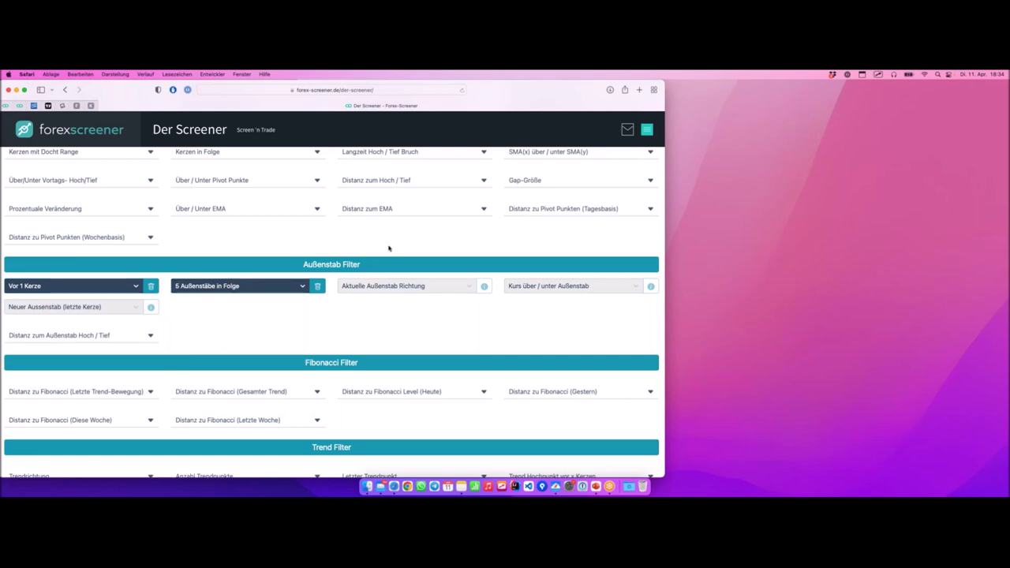
# - Set the current outside bar direction filter to Aufwärts and bring up the matching results
pyautogui.click(405, 287)
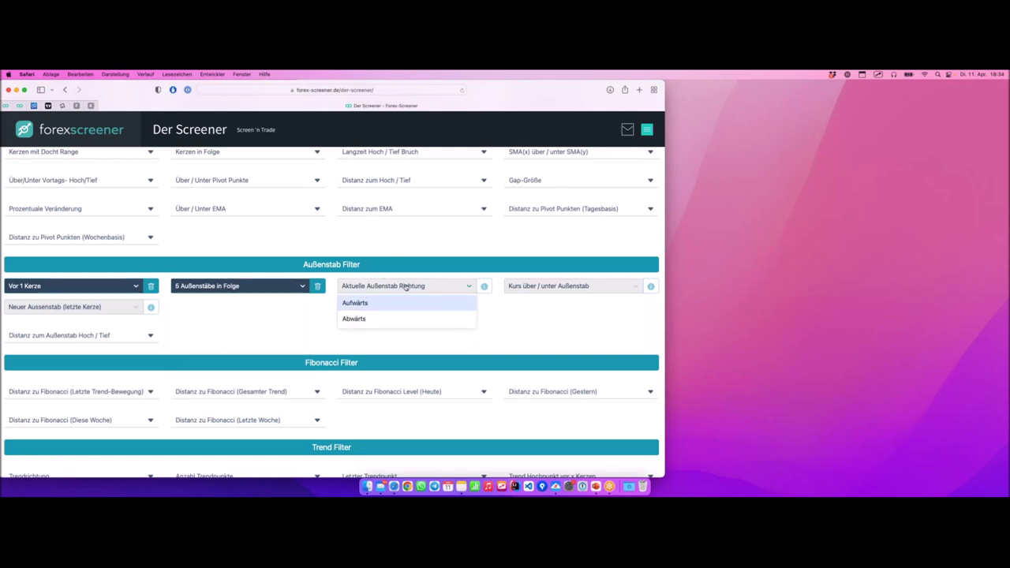
pyautogui.click(385, 304)
pyautogui.scroll(-8, 370, 320)
pyautogui.scroll(-8, 371, 319)
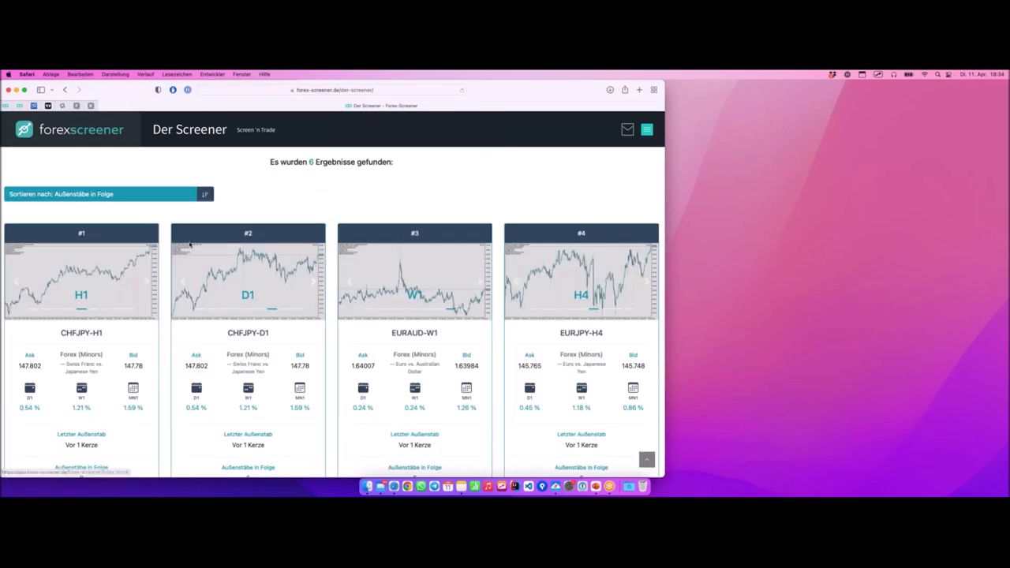
# - Open the EURAUD-W1 result's chart from the screener in MetaTrader and switch to the MetaTrader desktop
pyautogui.moveTo(447, 339)
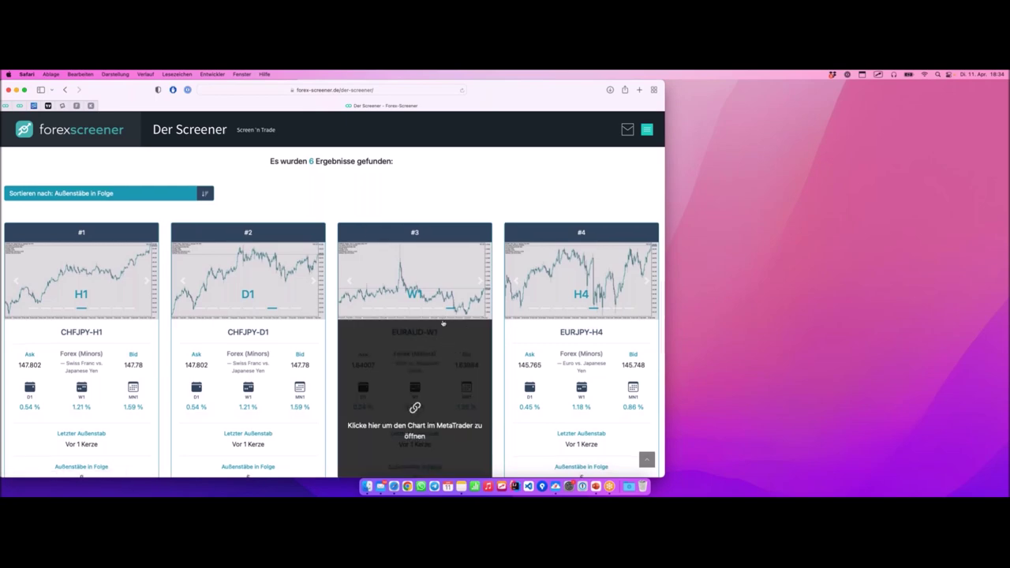
pyautogui.scroll(-5, 444, 324)
pyautogui.scroll(3, 414, 332)
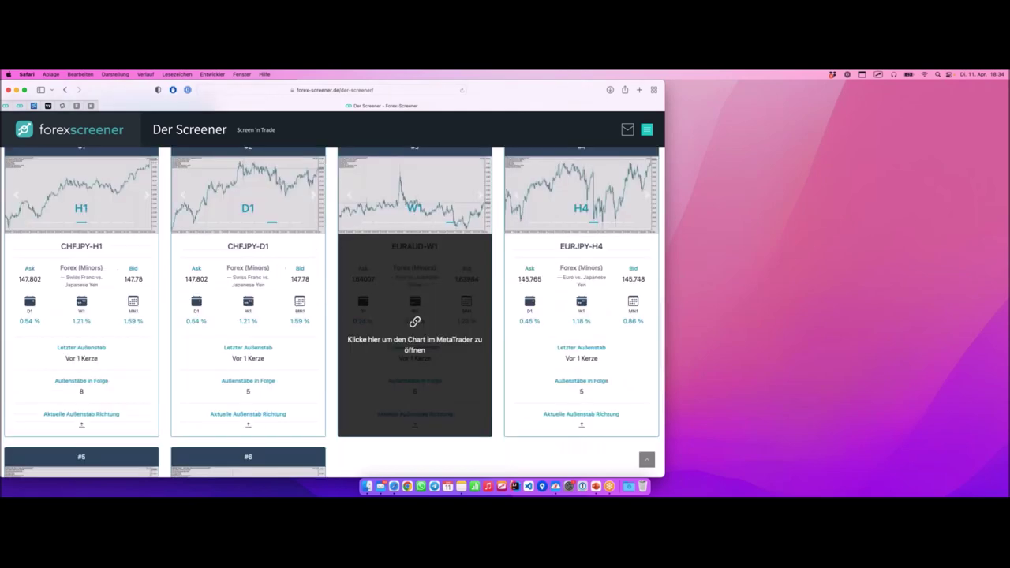
pyautogui.click(412, 245)
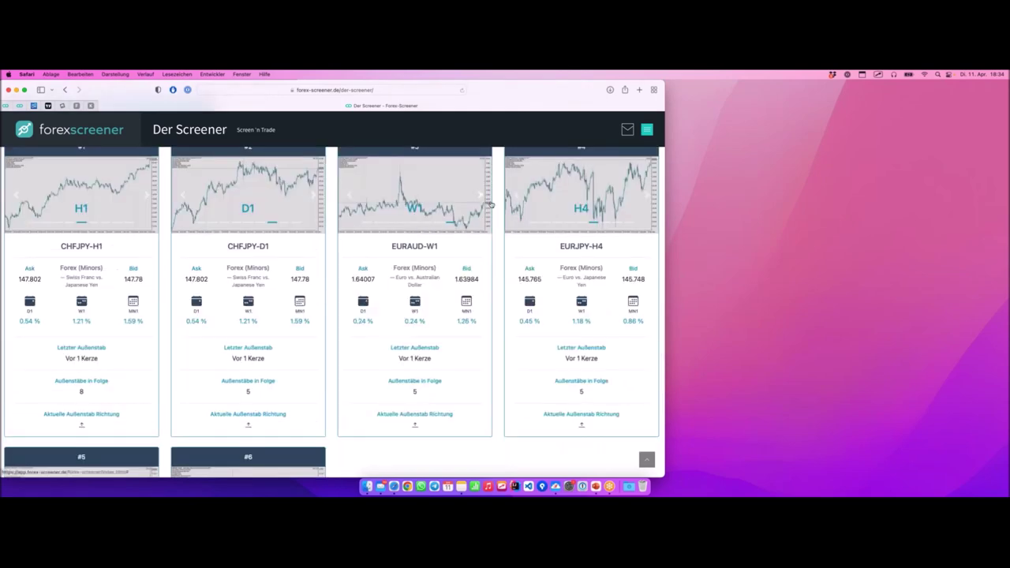
pyautogui.hotkey('ctrl', 'Right')
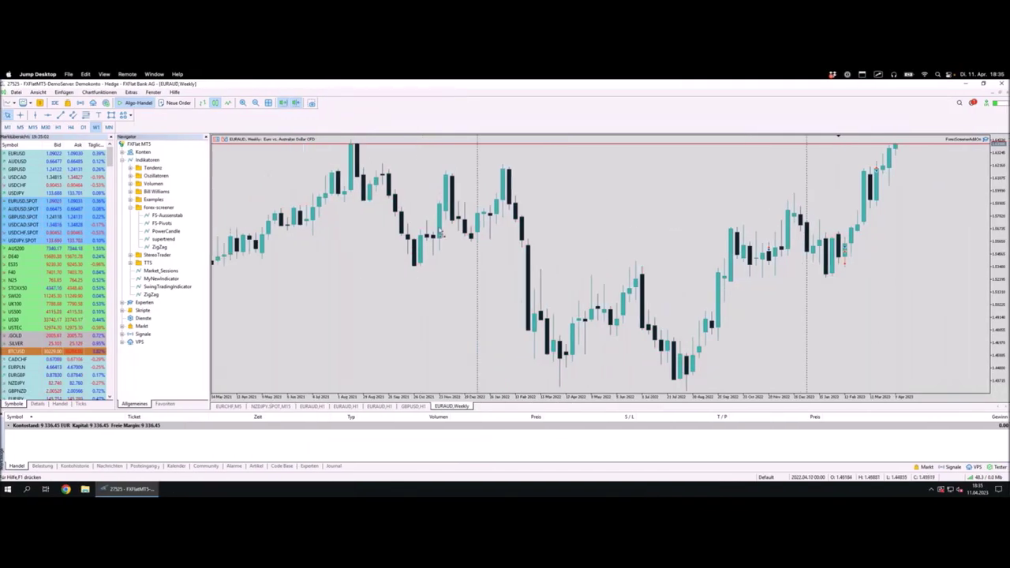
# - Remove the FS-Aussenstab indicator from the EURAUD weekly chart and close the indicator list
pyautogui.hotkey('ctrl', 'i')
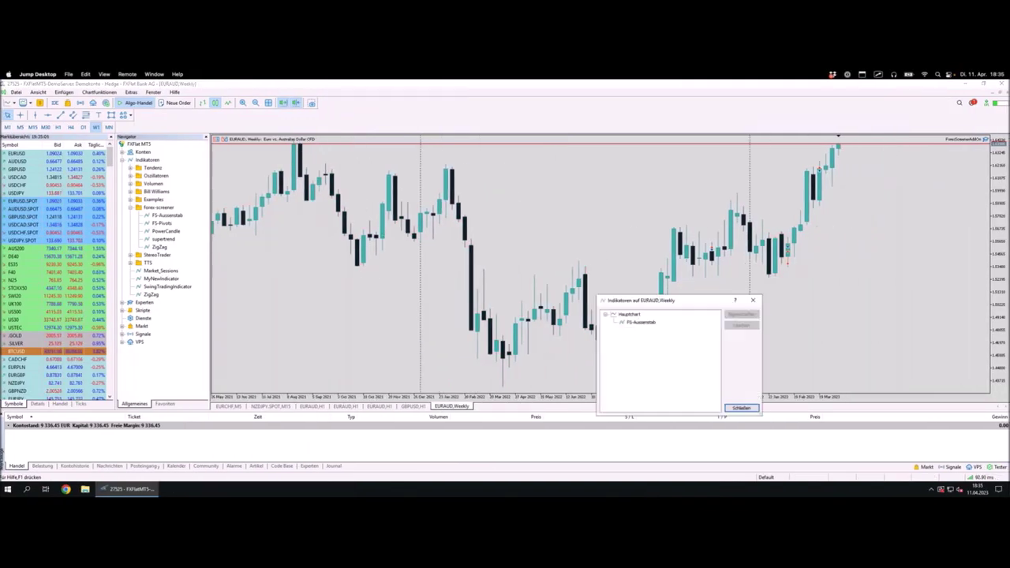
pyautogui.click(643, 323)
pyautogui.click(742, 326)
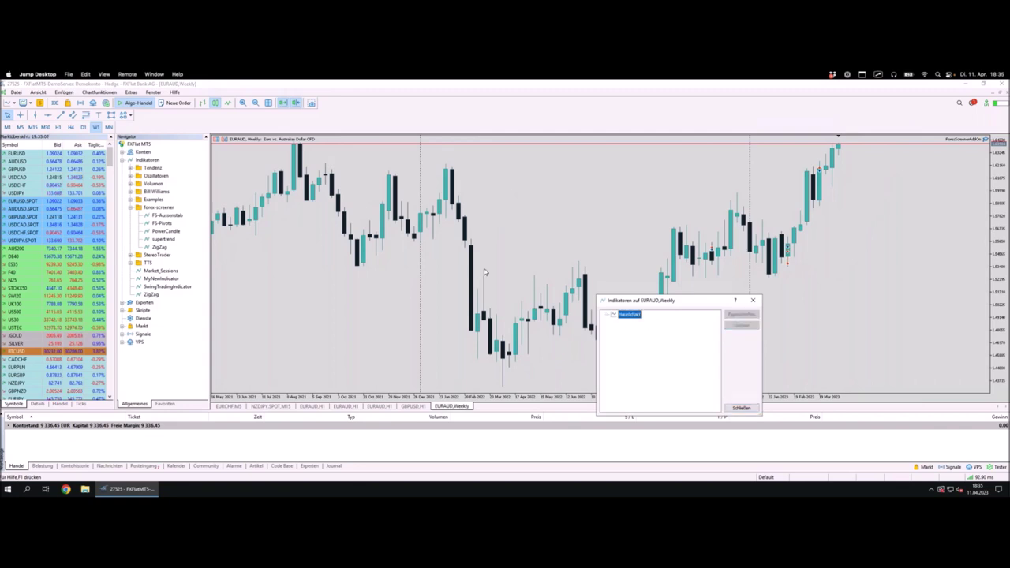
pyautogui.click(753, 300)
# - Apply the FS-Aussenstab indicator from the forex-screener folder to the EURAUD weekly chart again, keeping its default settings
pyautogui.click(165, 231)
pyautogui.moveTo(167, 216); pyautogui.dragTo(439, 240)
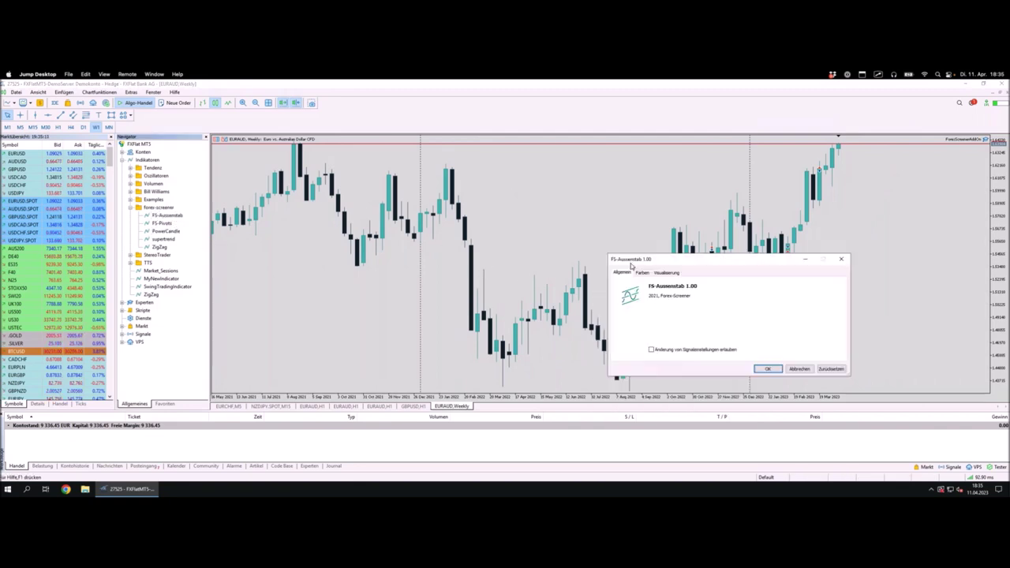
pyautogui.click(765, 368)
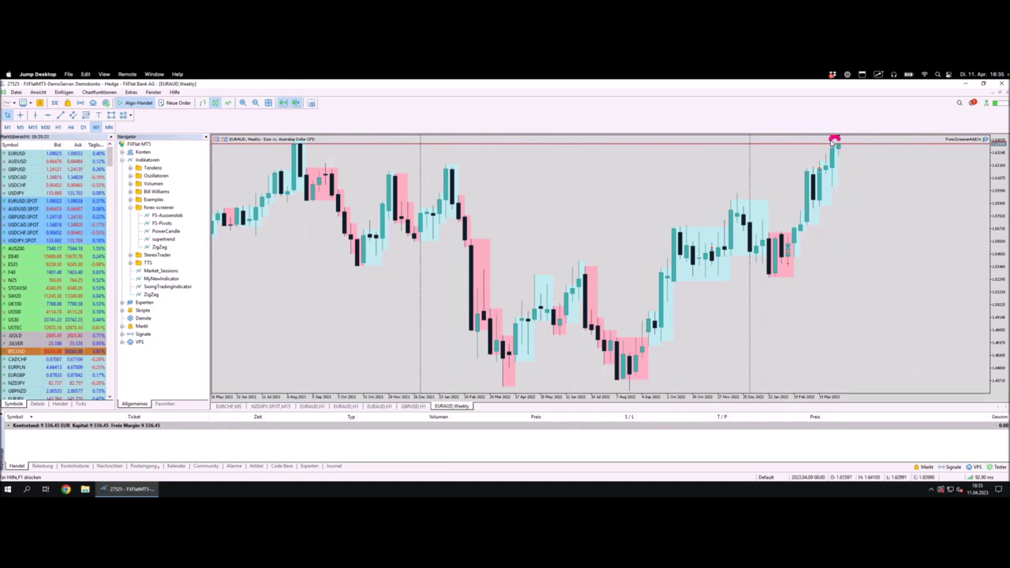
pyautogui.moveTo(838, 146)
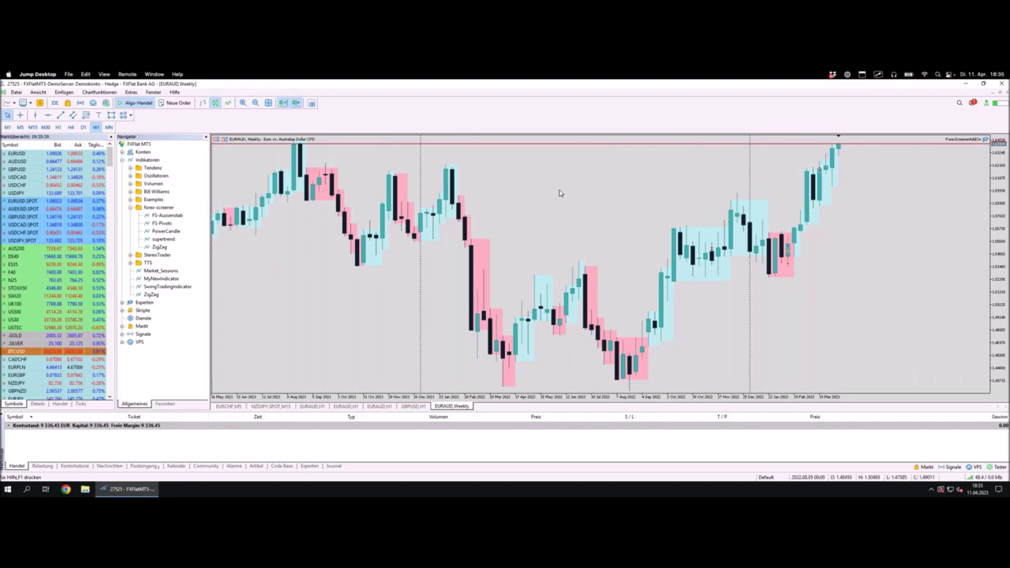
# - Return to the Forex-Screener in Safari and replace the consecutive outside bars filter with 1 Außenstab in Folge
pyautogui.hotkey('ctrl', 'Left')
pyautogui.scroll(3, 334, 260)
pyautogui.scroll(10, 334, 260)
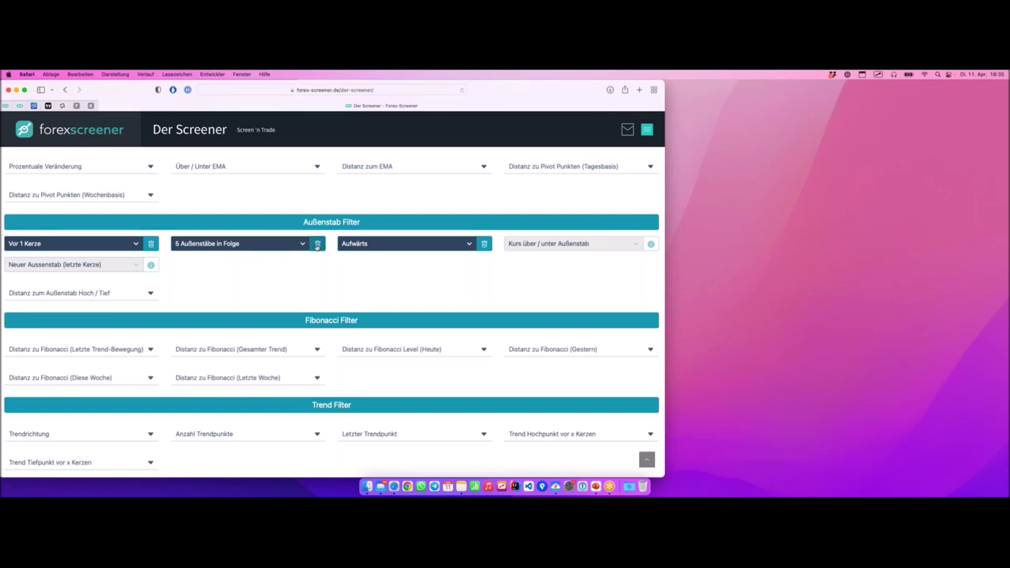
pyautogui.click(316, 245)
pyautogui.click(245, 243)
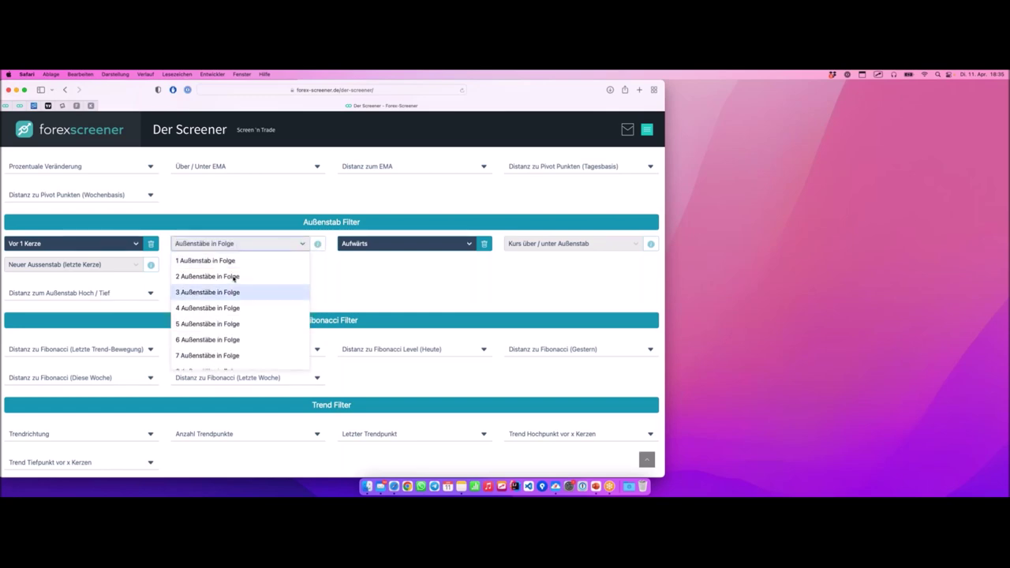
pyautogui.click(233, 261)
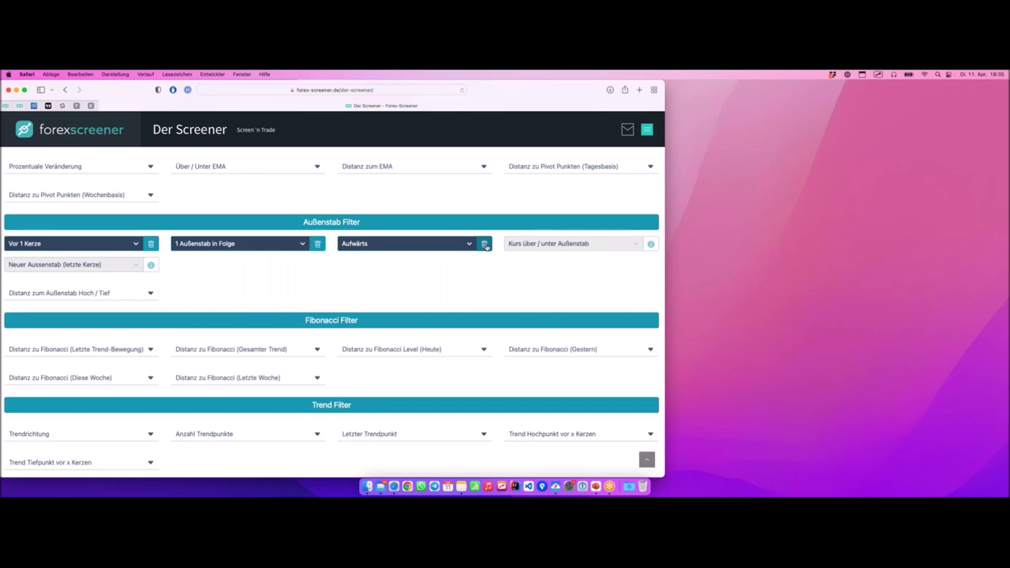
# - Review the matching results and reverse their Außenstäbe in Folge sorting so the lowest counts come first
pyautogui.scroll(-15, 276, 253)
pyautogui.scroll(-2, 237, 355)
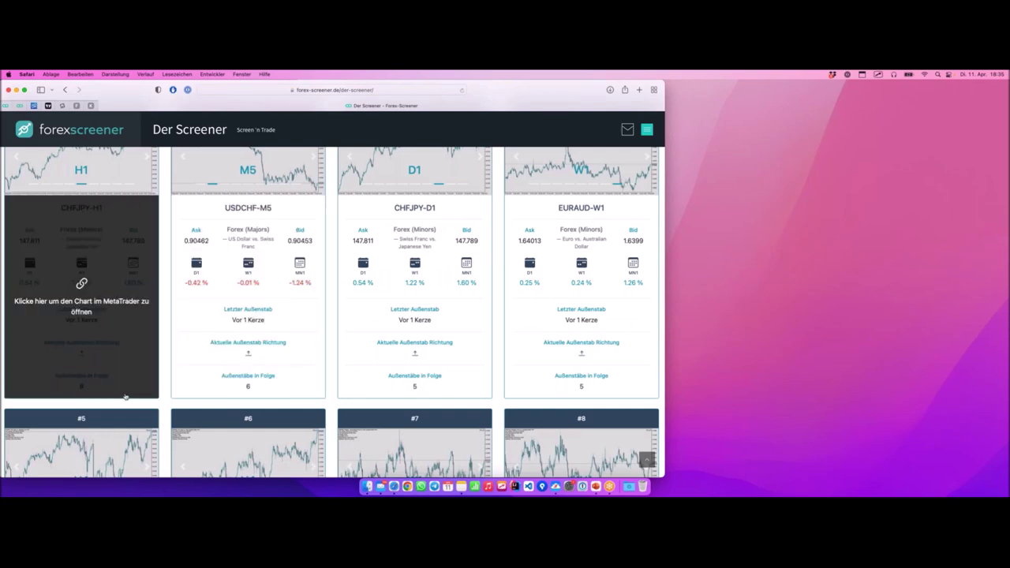
pyautogui.moveTo(99, 403)
pyautogui.mouseDown()
pyautogui.moveTo(108, 371)
pyautogui.moveTo(48, 368)
pyautogui.moveTo(57, 396)
pyautogui.moveTo(84, 405)
pyautogui.mouseUp()
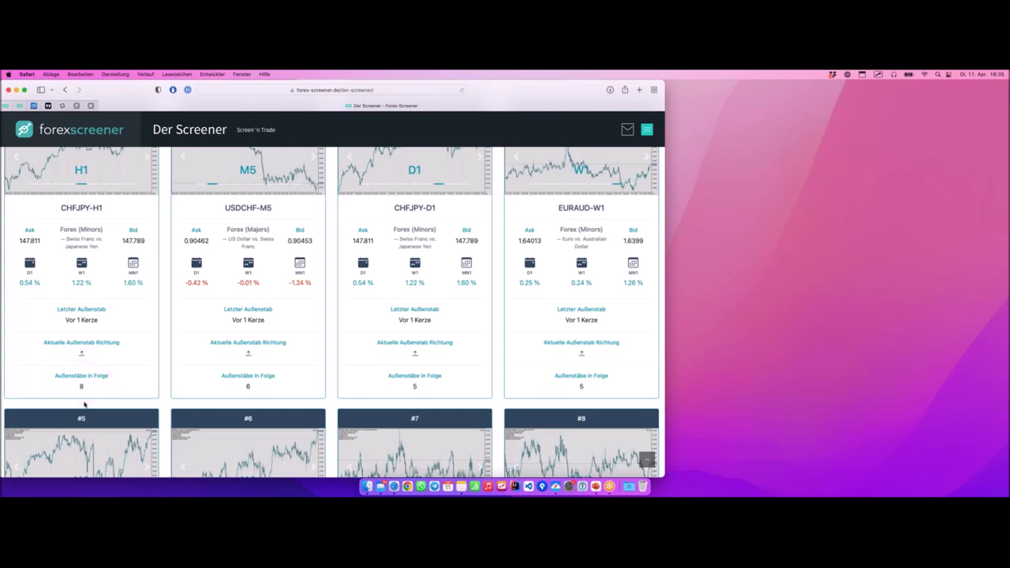
pyautogui.scroll(5, 145, 341)
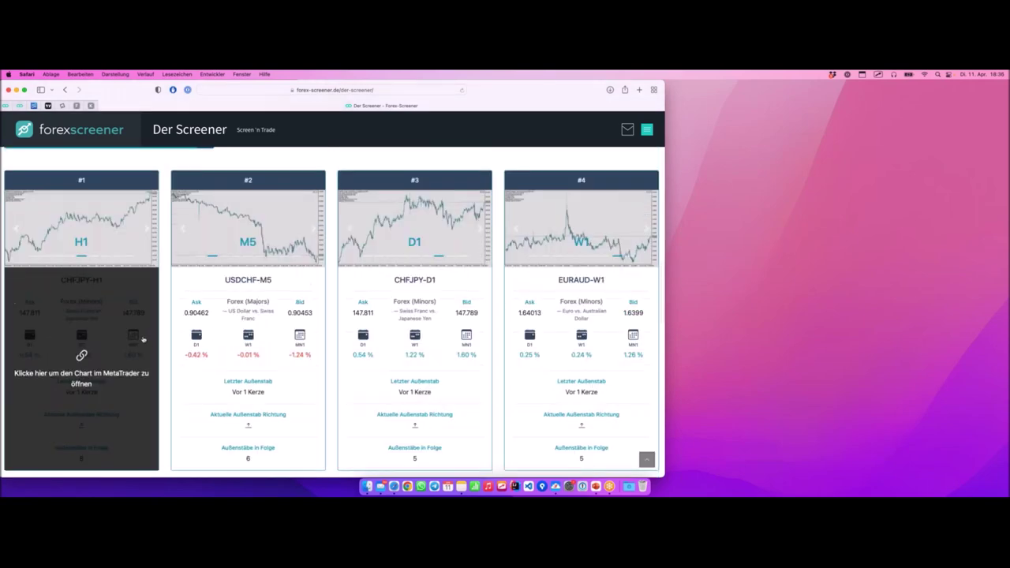
pyautogui.moveTo(207, 274)
pyautogui.mouseDown()
pyautogui.moveTo(211, 243)
pyautogui.moveTo(189, 245)
pyautogui.moveTo(210, 273)
pyautogui.mouseUp()
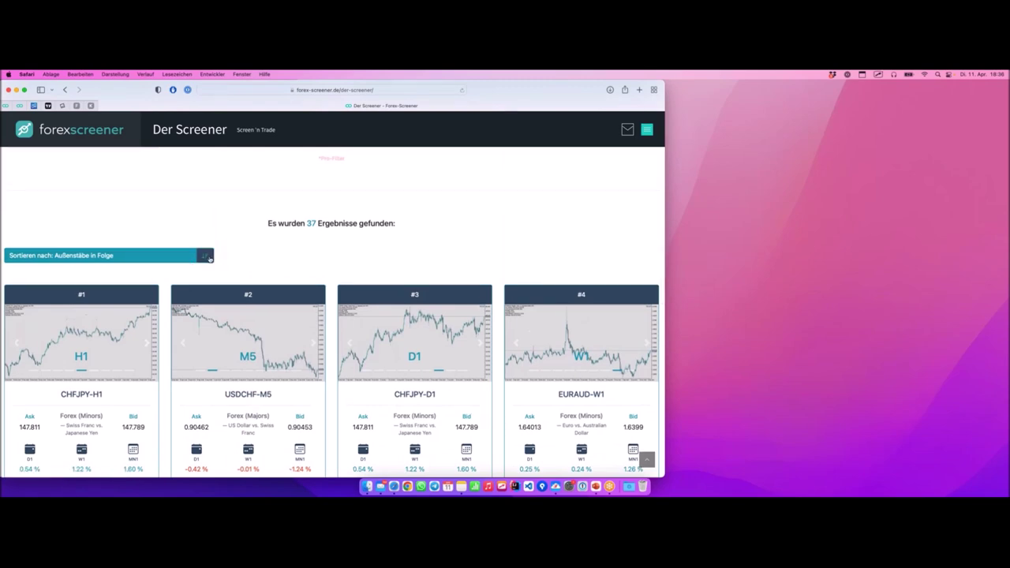
pyautogui.click(207, 257)
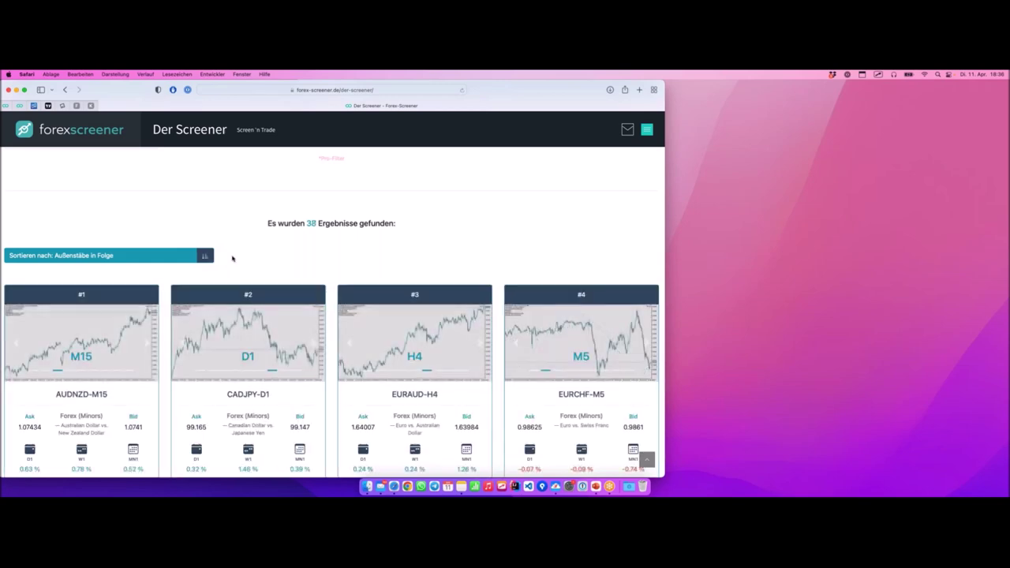
# - Open the AUDNZD-M15 result's chart from the screener in MetaTrader and switch to the MetaTrader desktop
pyautogui.scroll(-5, 234, 258)
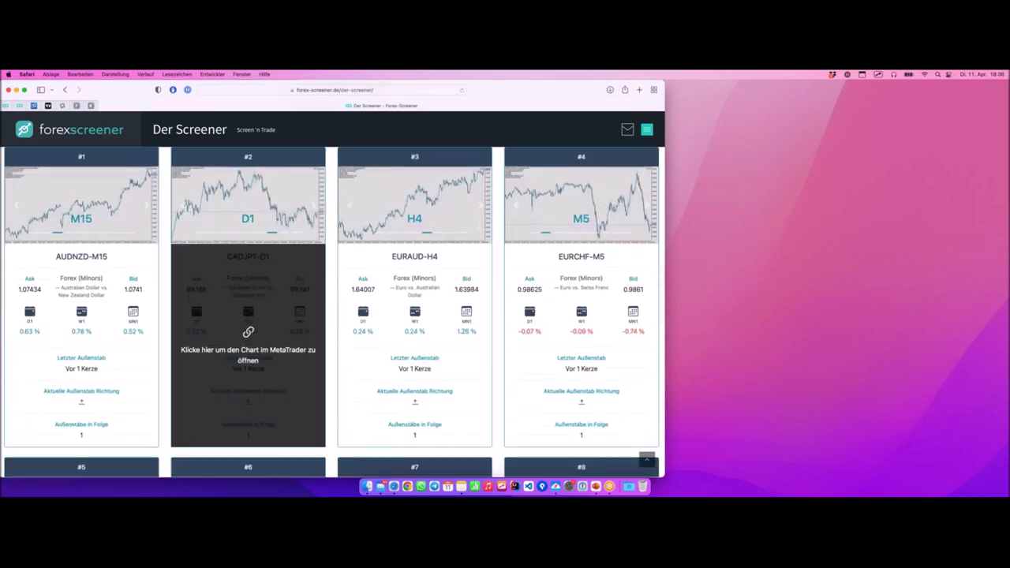
pyautogui.scroll(1, 226, 240)
pyautogui.scroll(-1, 226, 240)
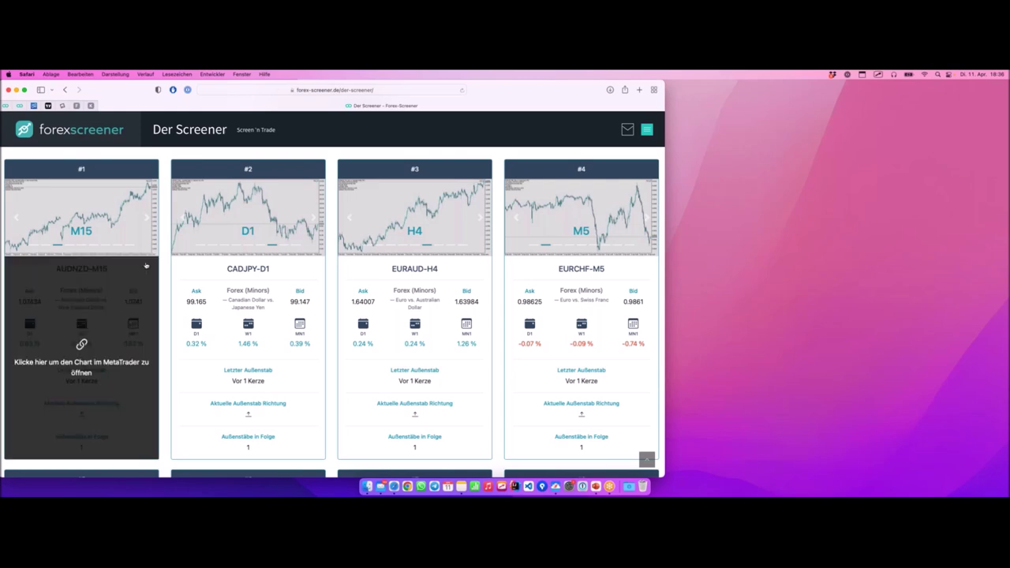
pyautogui.scroll(-2, 109, 350)
pyautogui.click(109, 350)
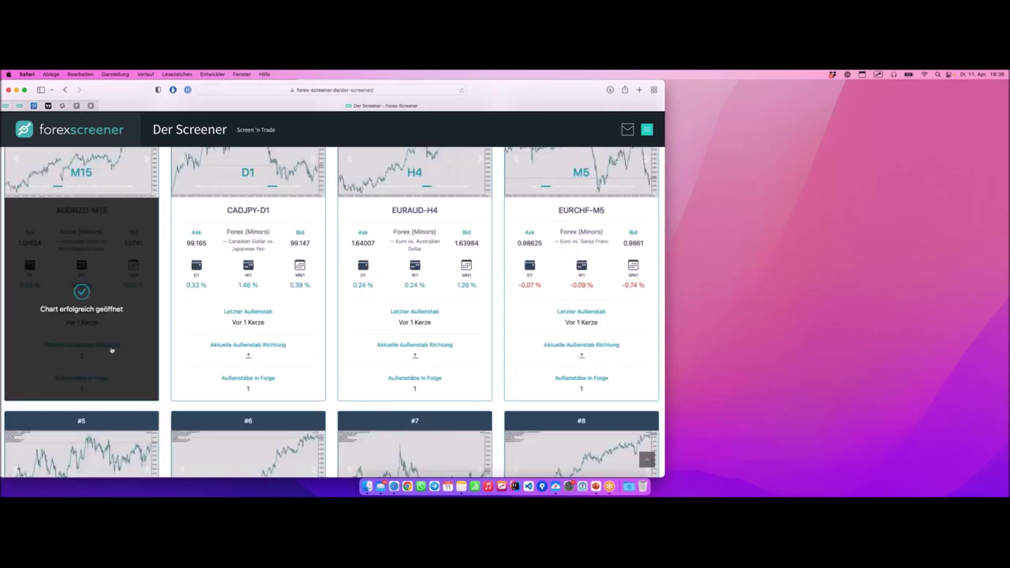
pyautogui.hotkey('ctrl', 'Right')
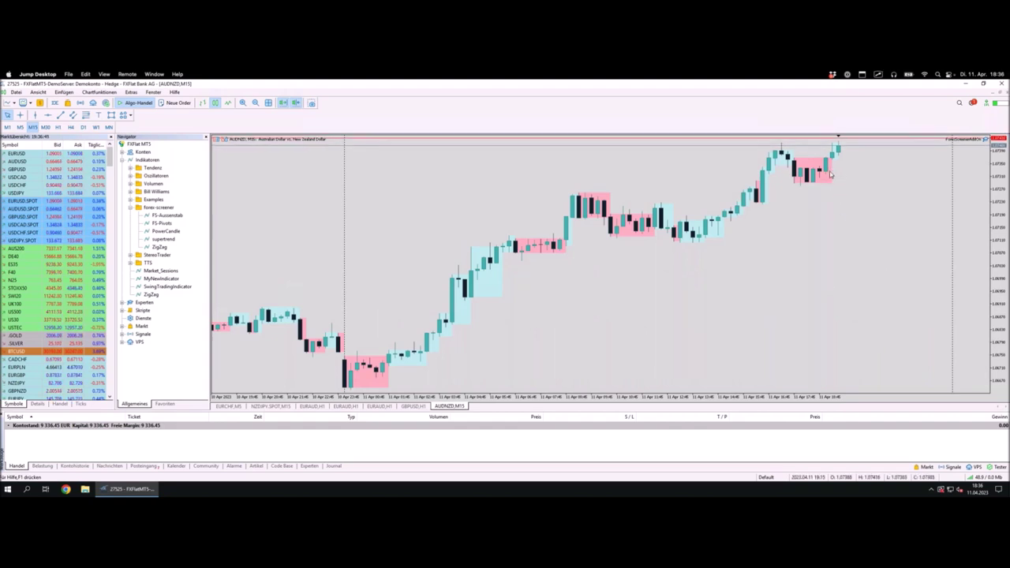
# - Switch the AUDNZD chart to H1 and draw a narrow rectangle zone at the current price level, from about 20 March 2023 past the latest candle
pyautogui.moveTo(807, 180)
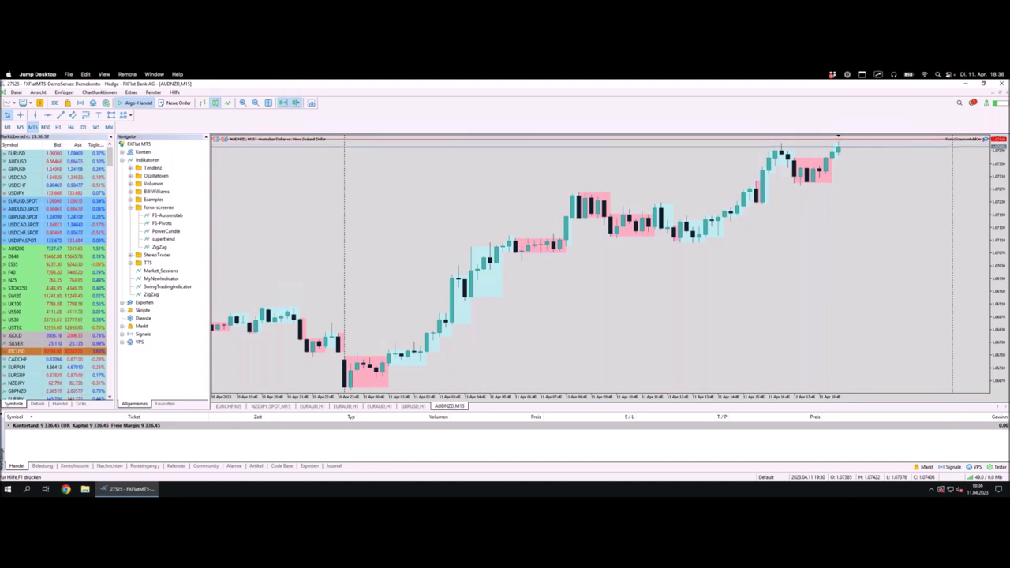
pyautogui.press('-')
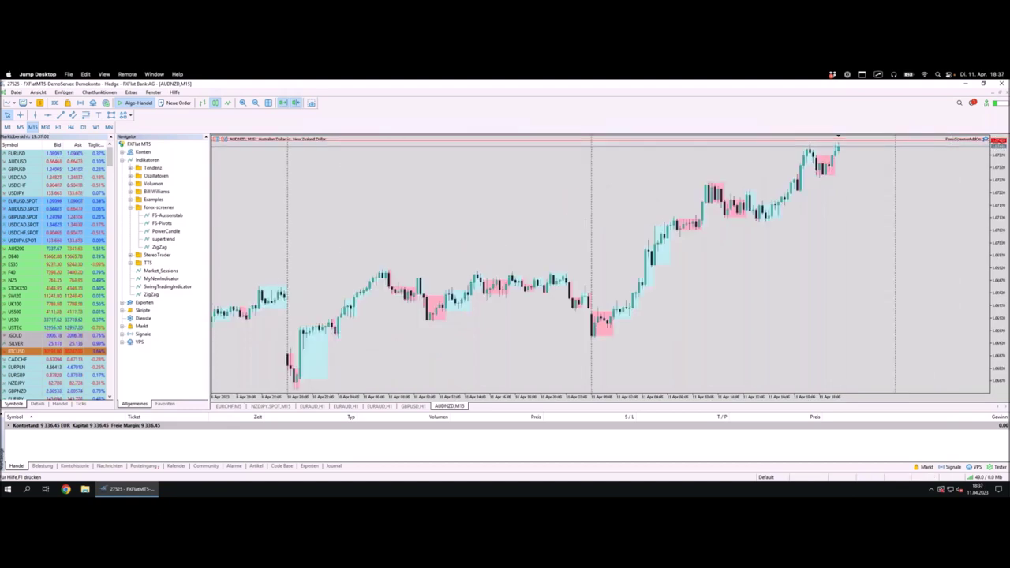
pyautogui.press('-')
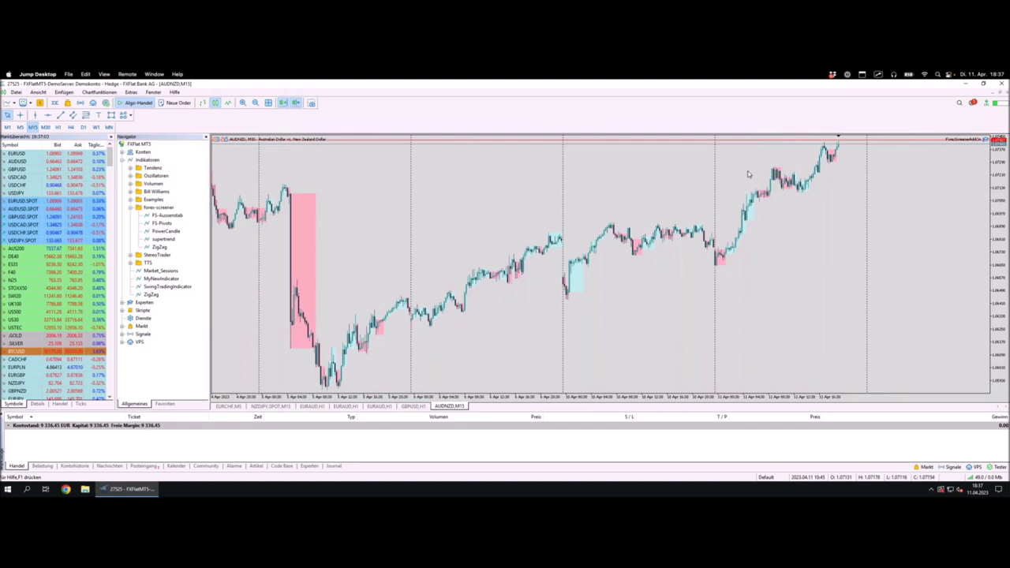
pyautogui.click(58, 127)
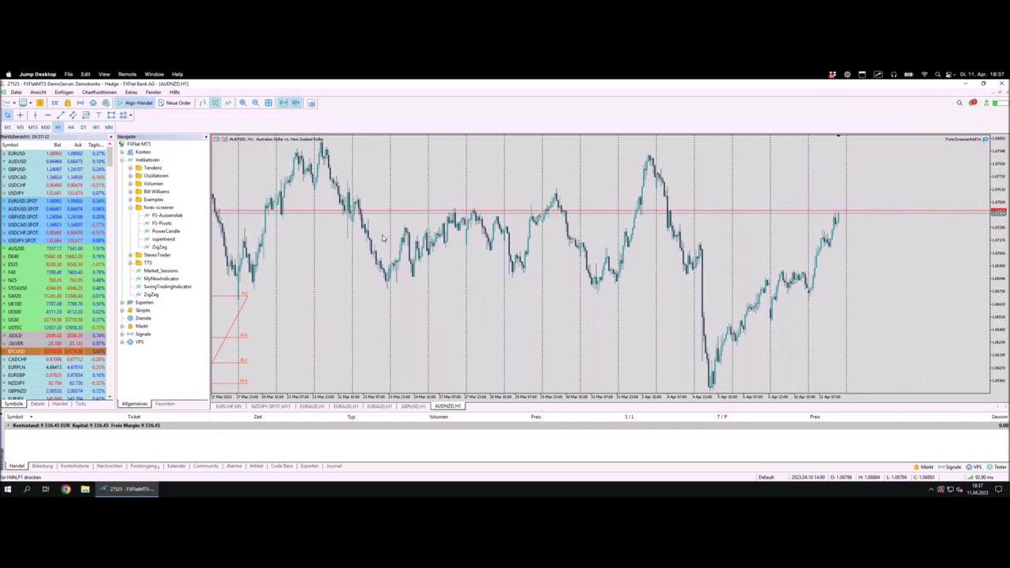
pyautogui.click(110, 114)
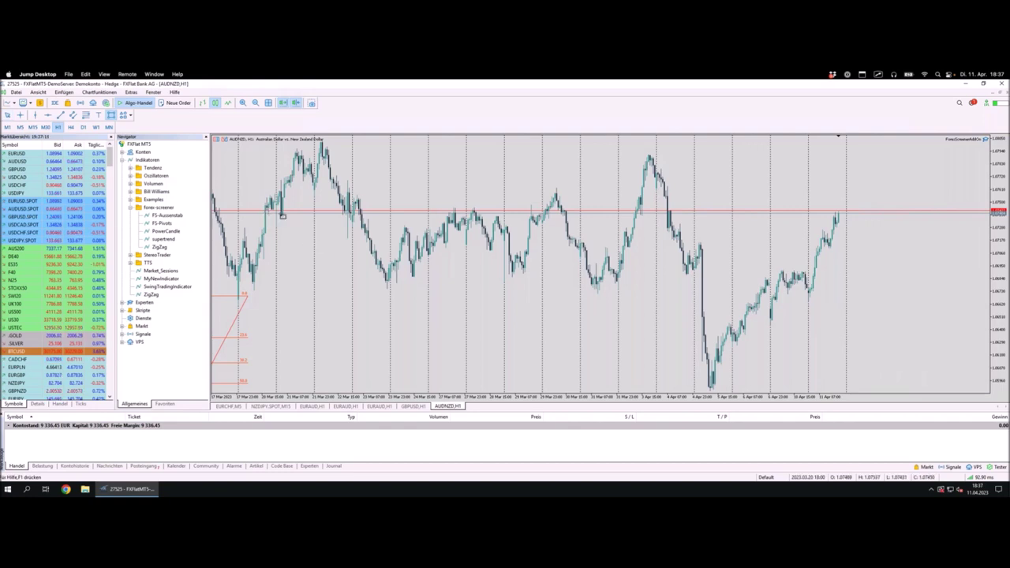
pyautogui.moveTo(274, 215); pyautogui.dragTo(877, 215)
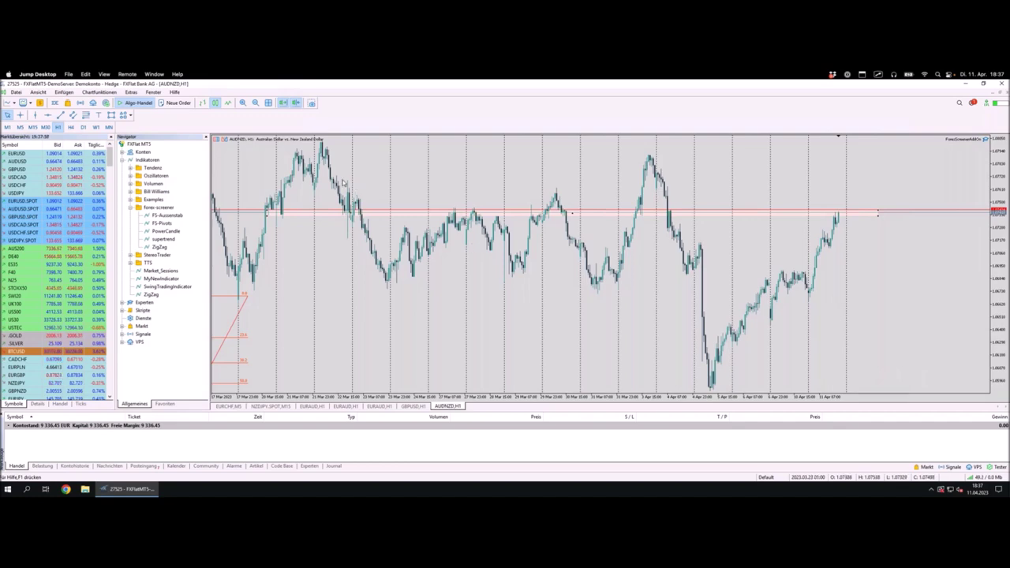
# - Switch the AUDNZD chart to the M5 timeframe and enlarge the candles around the drawn price zone
pyautogui.click(20, 127)
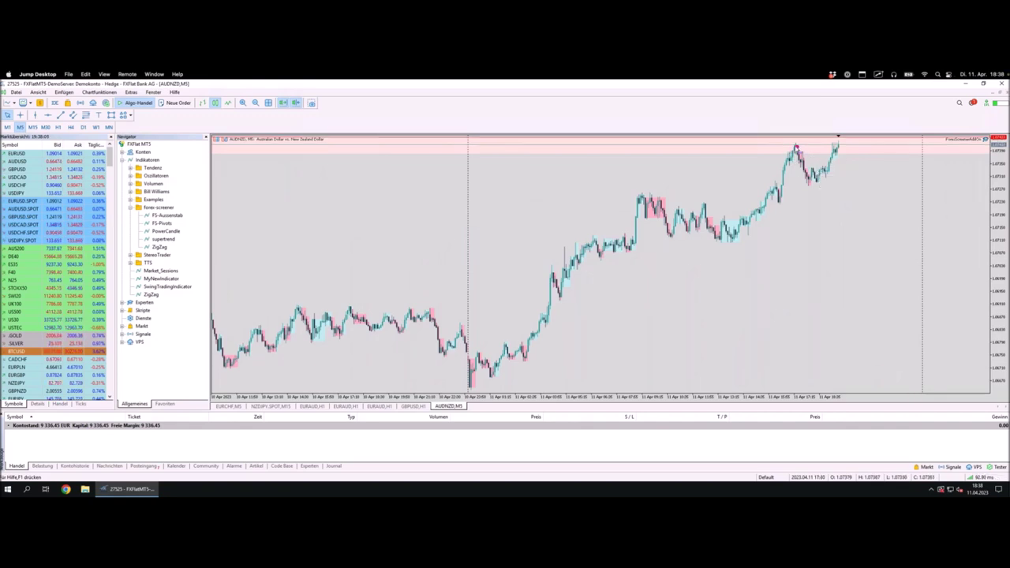
pyautogui.moveTo(794, 147)
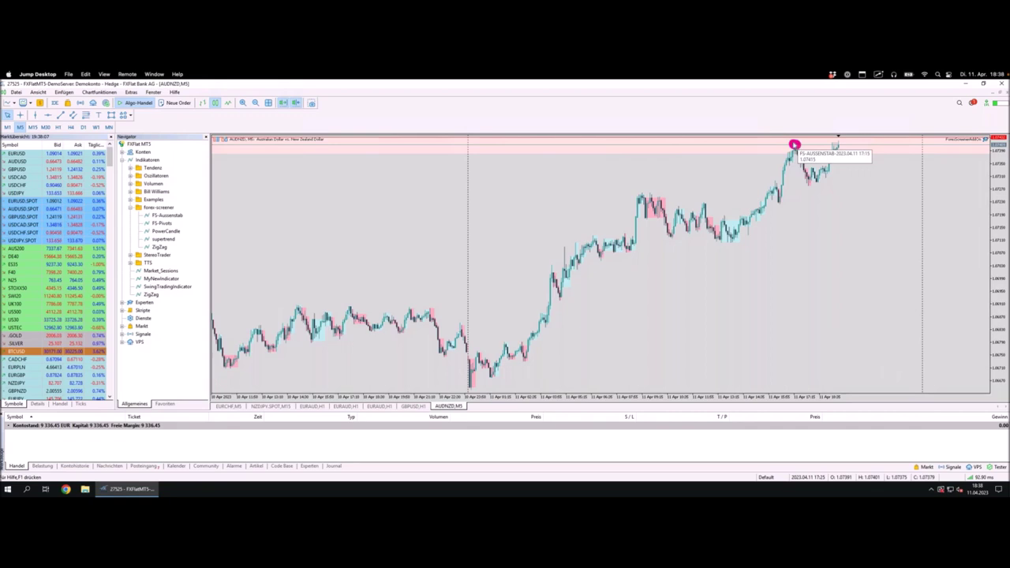
pyautogui.moveTo(676, 144); pyautogui.dragTo(790, 145)
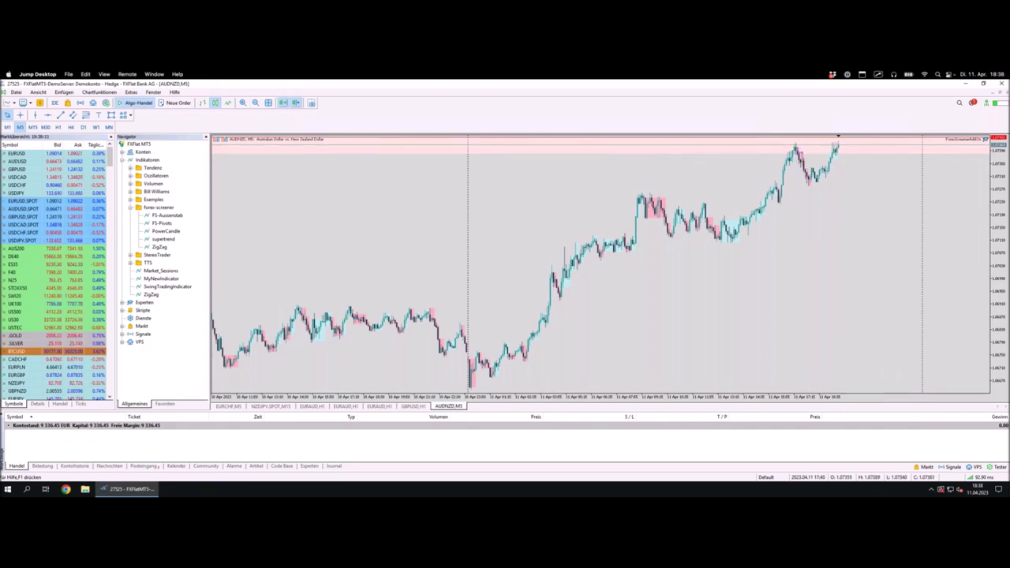
pyautogui.press('+')
pyautogui.press('+')
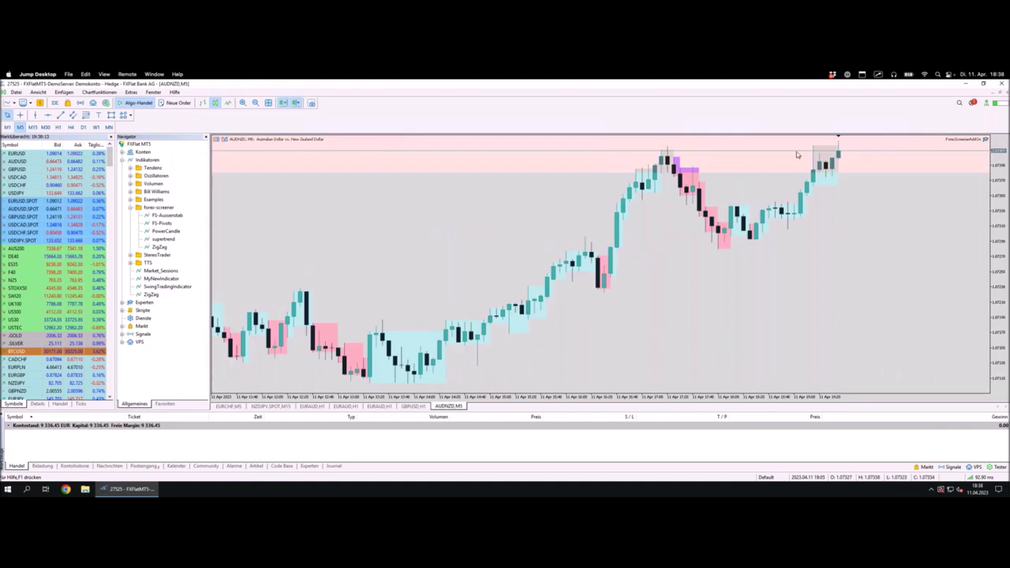
# - Examine the downward outside bars after the AUDNZD high with the crosshair, and the latest outside bar inside the zone
pyautogui.click(686, 151)
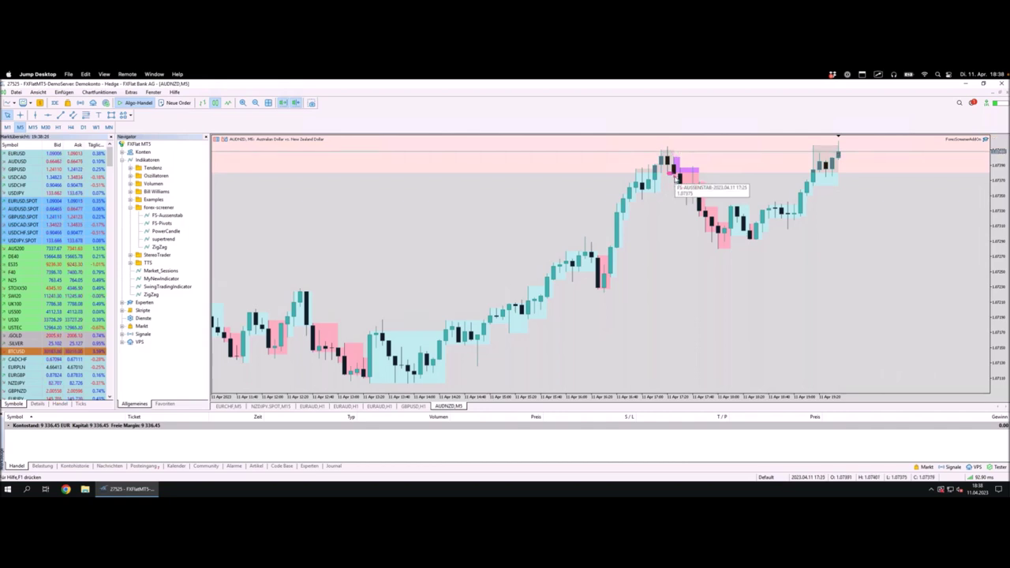
pyautogui.middleClick(673, 195)
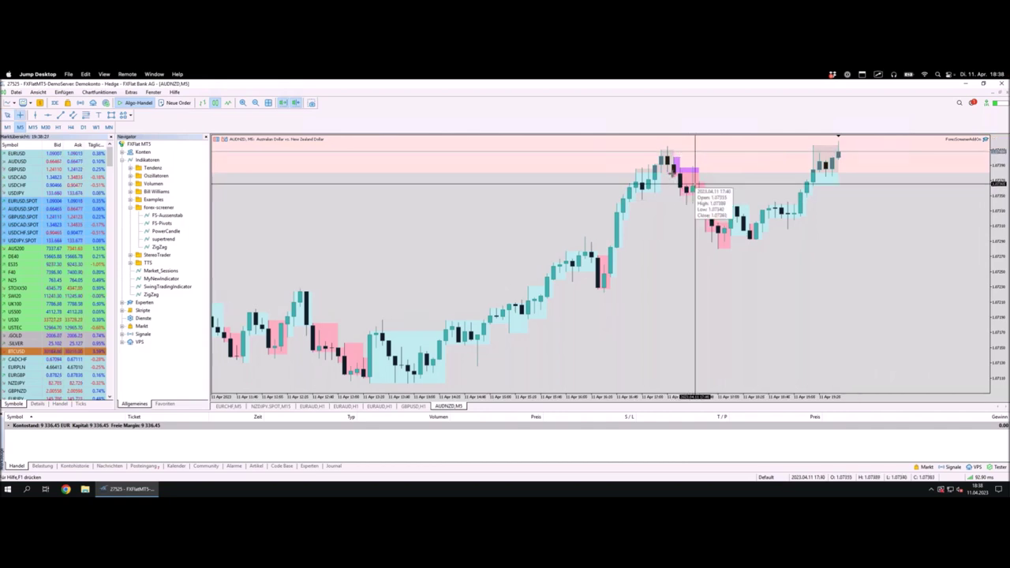
pyautogui.moveTo(673, 172); pyautogui.dragTo(733, 249)
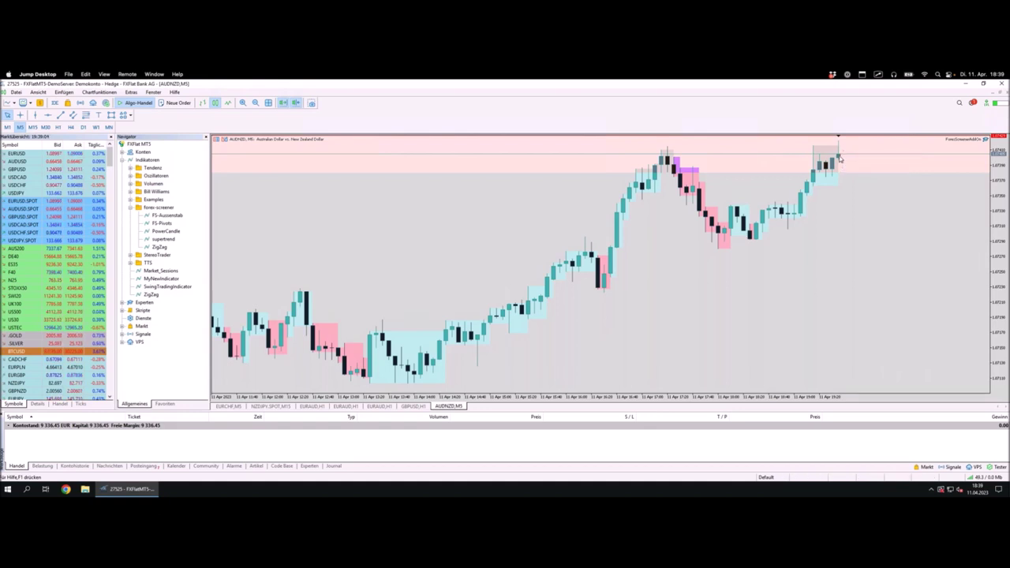
pyautogui.moveTo(834, 148)
pyautogui.mouseDown()
pyautogui.moveTo(844, 144)
pyautogui.moveTo(849, 164)
pyautogui.moveTo(859, 155)
pyautogui.mouseUp()
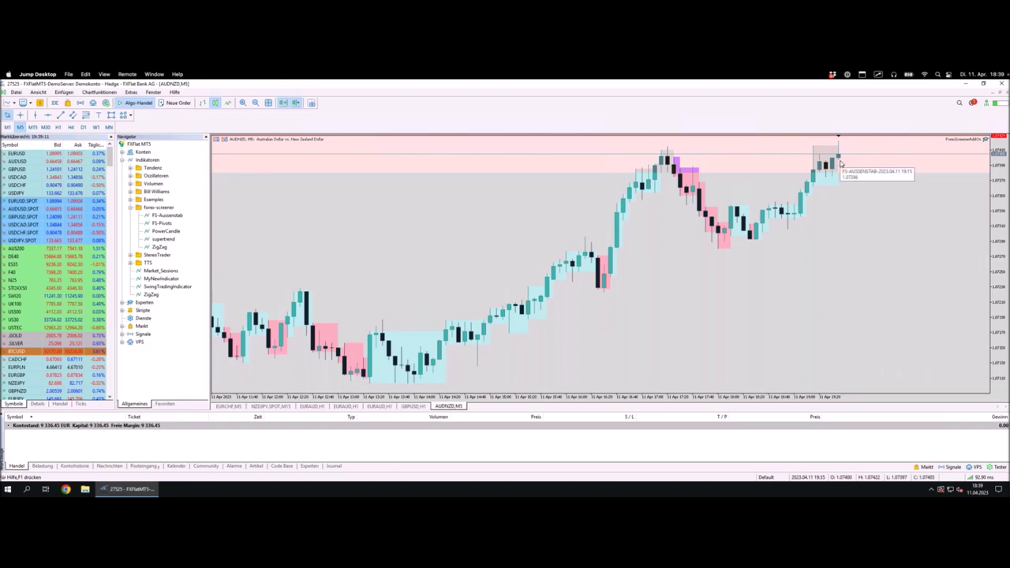
# - Inspect the newest outside bar and the current candle inside the AUDNZD M5 price zone
pyautogui.moveTo(839, 162)
pyautogui.moveTo(839, 161)
pyautogui.mouseDown()
pyautogui.moveTo(872, 226)
pyautogui.moveTo(859, 225)
pyautogui.moveTo(886, 239)
pyautogui.moveTo(873, 196)
pyautogui.mouseUp()
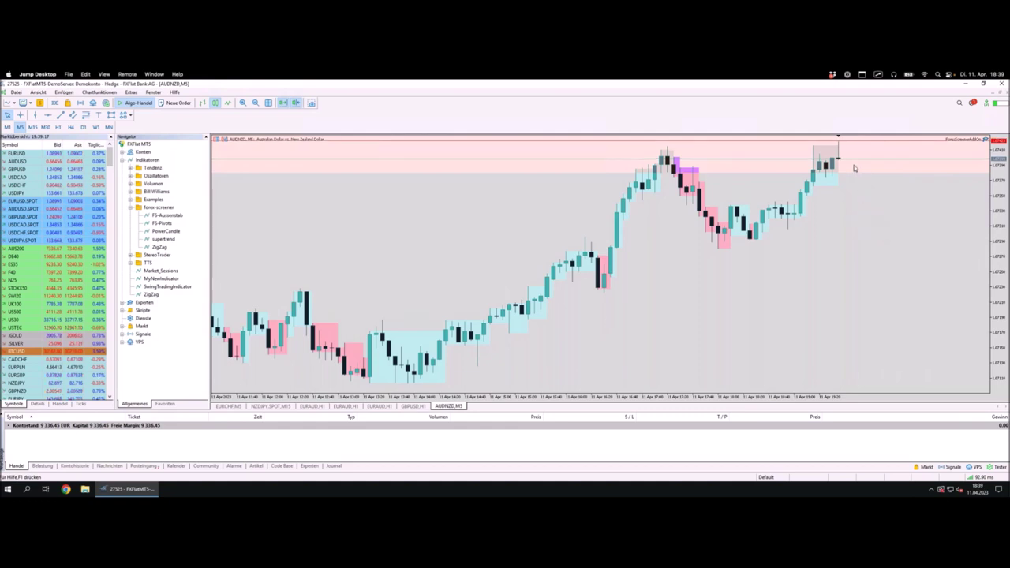
pyautogui.moveTo(839, 162)
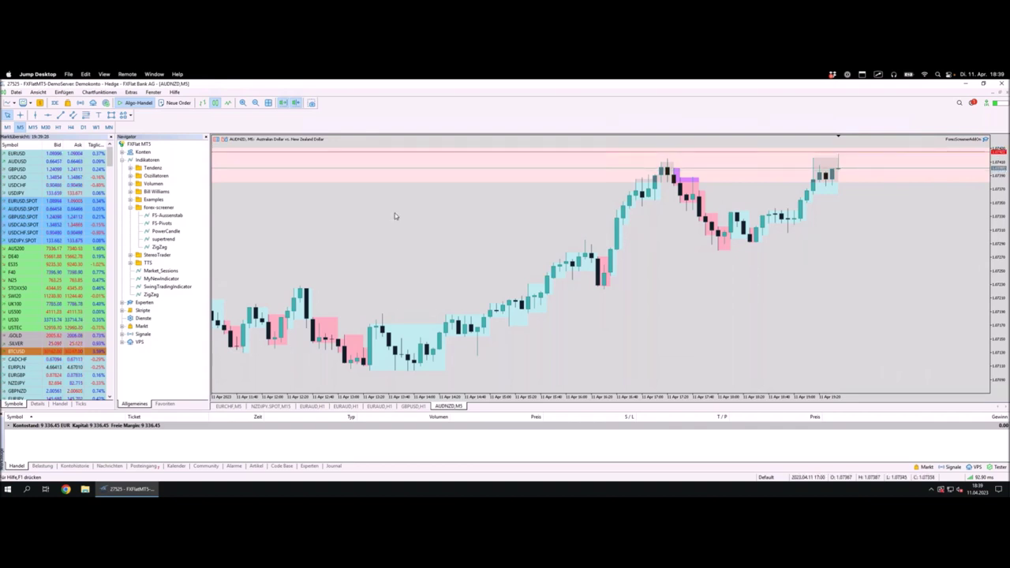
# - Return to the screener and remove the last outside bar, consecutive outside bars and direction filters
pyautogui.hotkey('ctrl', 'Left')
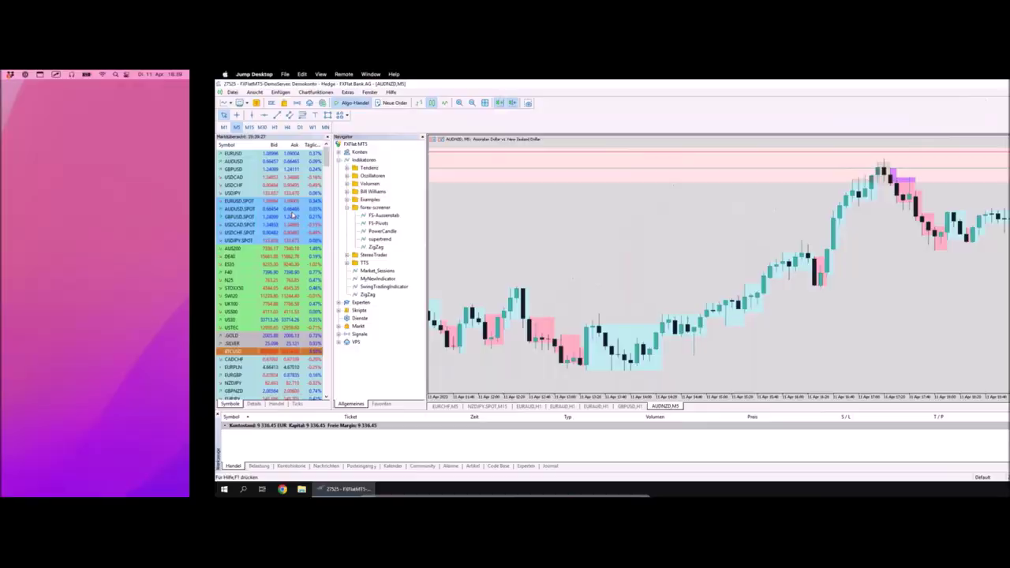
pyautogui.scroll(10, 169, 180)
pyautogui.scroll(1, 168, 180)
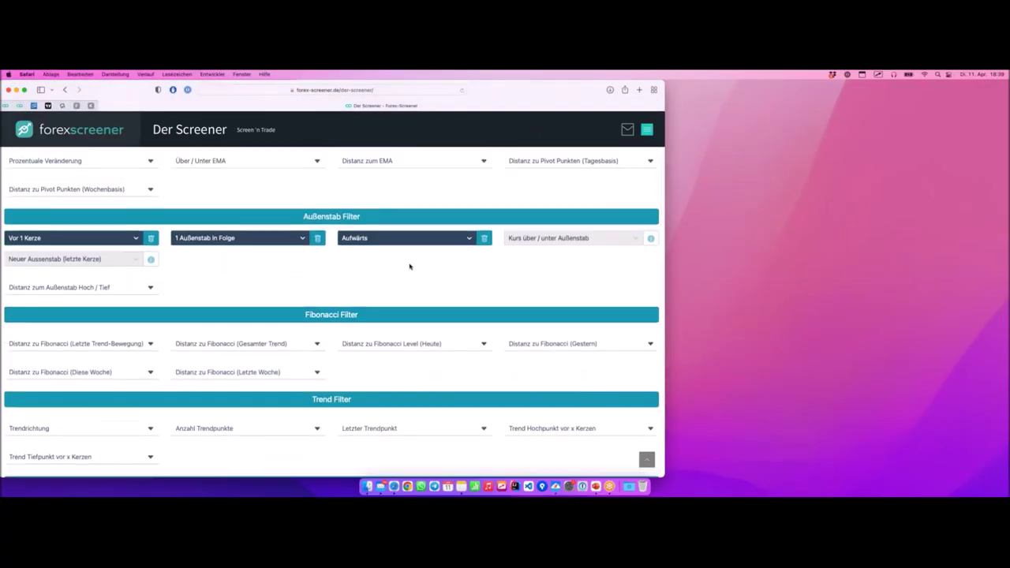
pyautogui.click(151, 238)
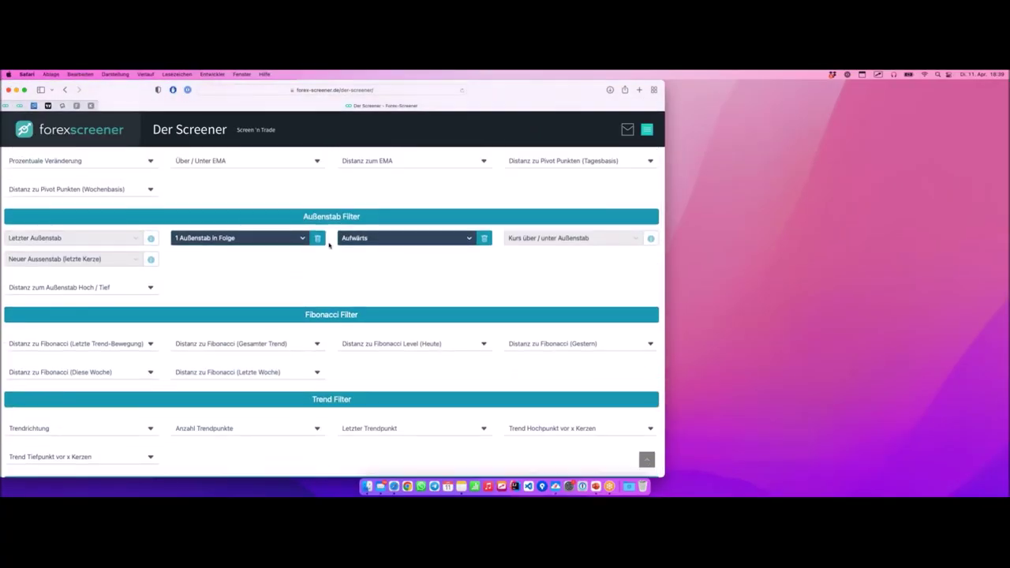
pyautogui.click(317, 238)
pyautogui.click(484, 239)
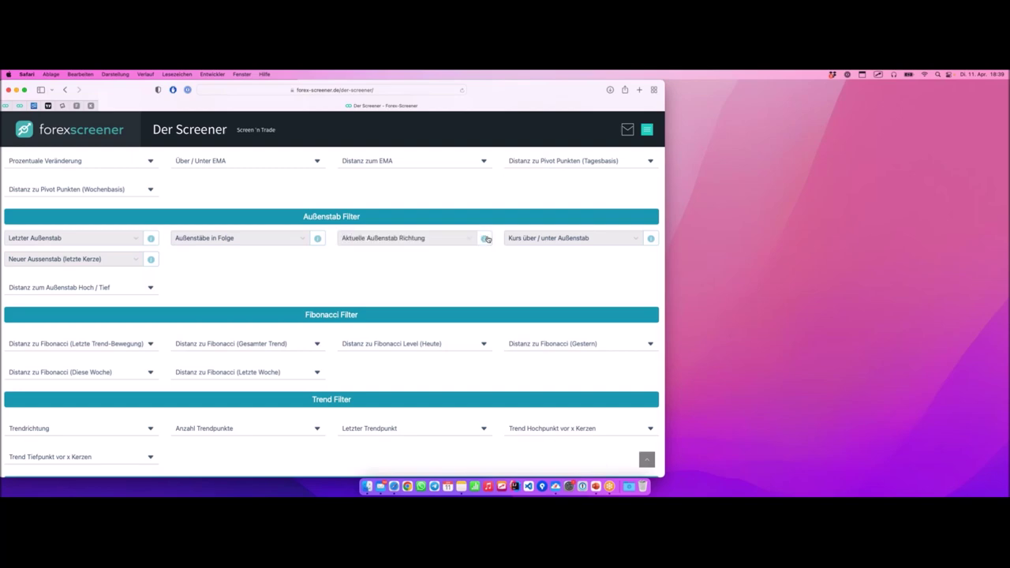
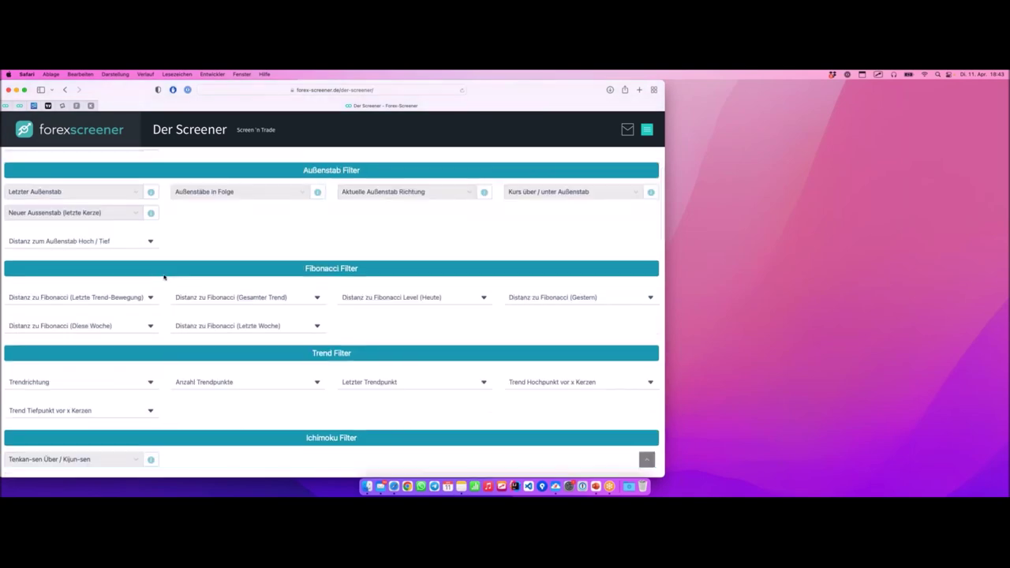
# - Set the last outside bar filter to "Vor 1 Kerze" and the outside bar high distance filter to "< 5%"
pyautogui.click(149, 277)
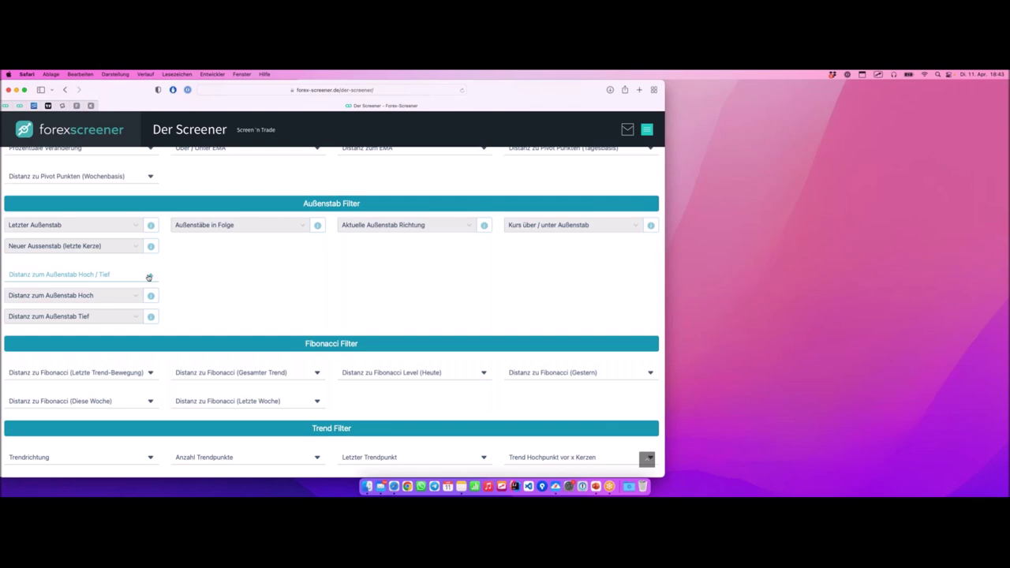
pyautogui.click(110, 297)
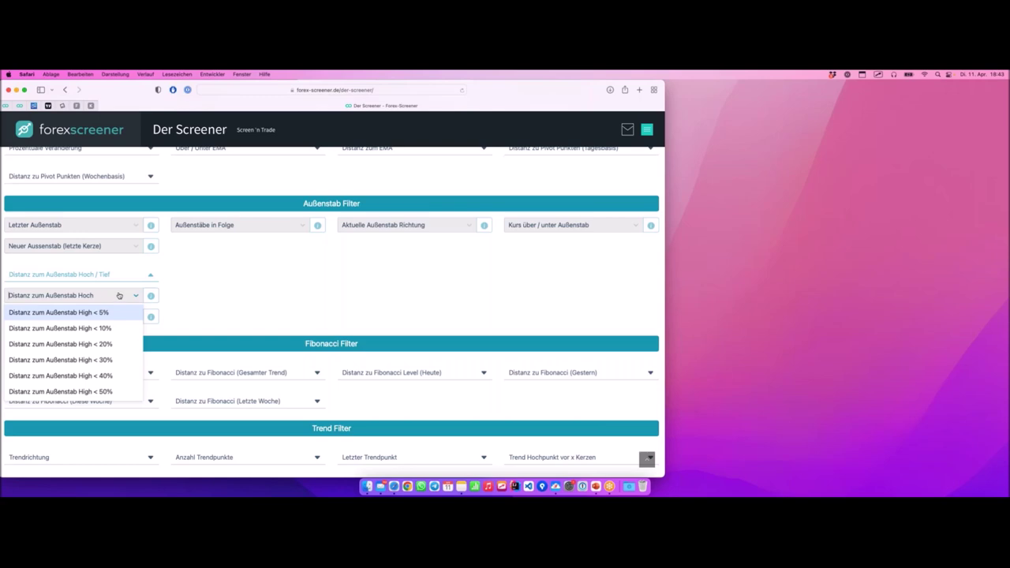
pyautogui.click(209, 284)
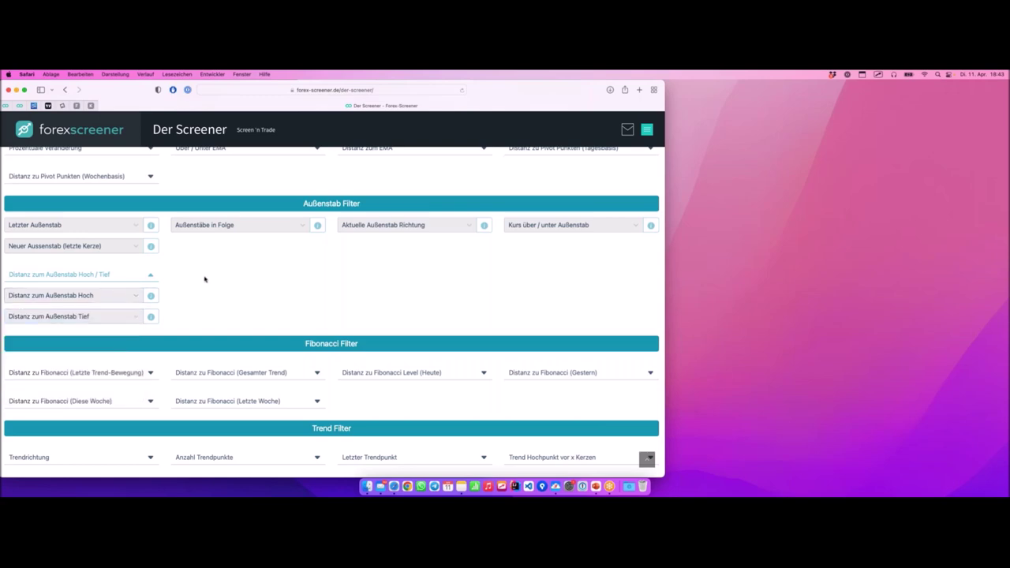
pyautogui.click(75, 226)
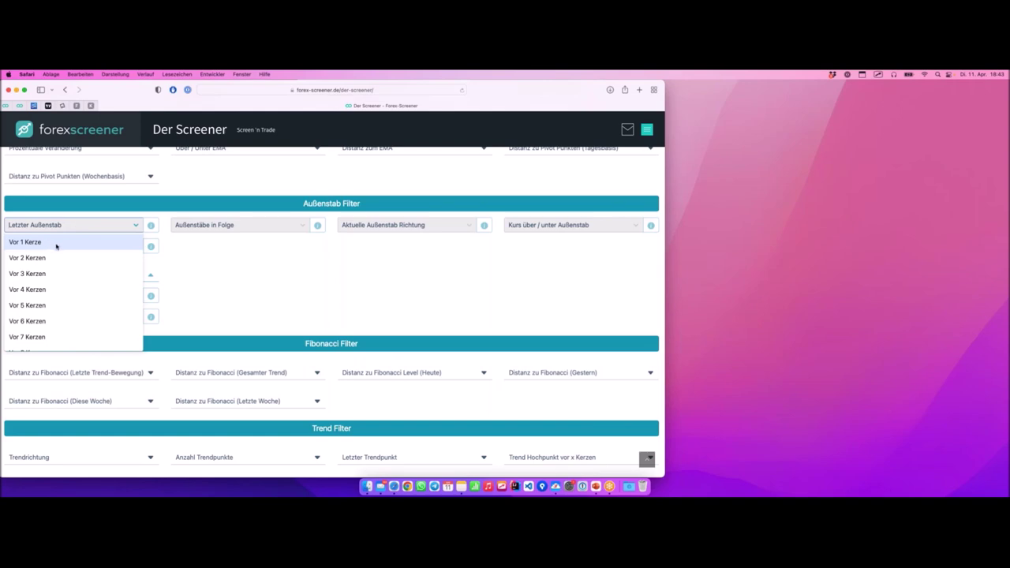
pyautogui.click(56, 243)
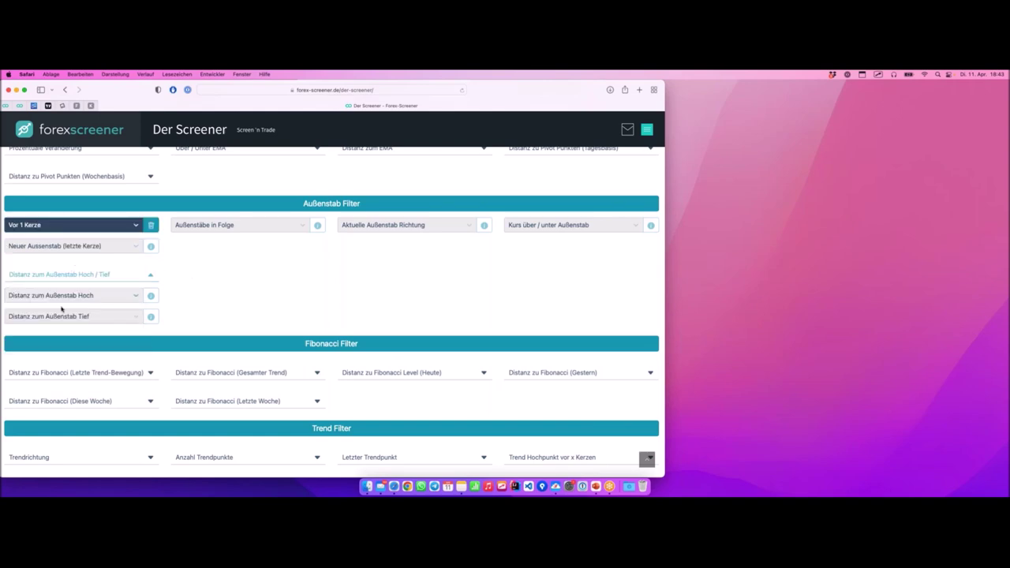
pyautogui.click(95, 298)
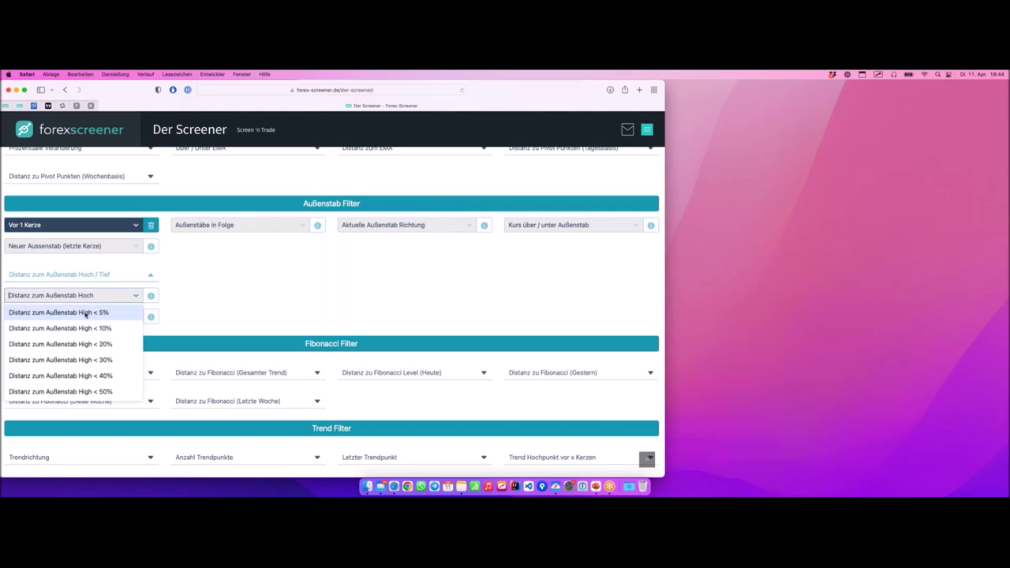
pyautogui.click(85, 314)
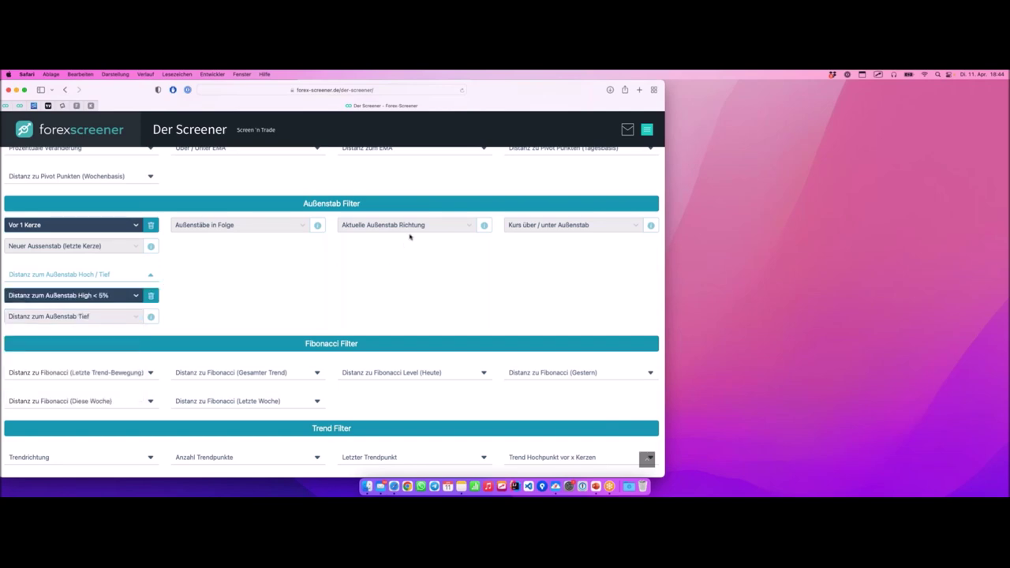
# - Set the current outside bar direction to "Abwärts" and check the screener's results
pyautogui.click(431, 226)
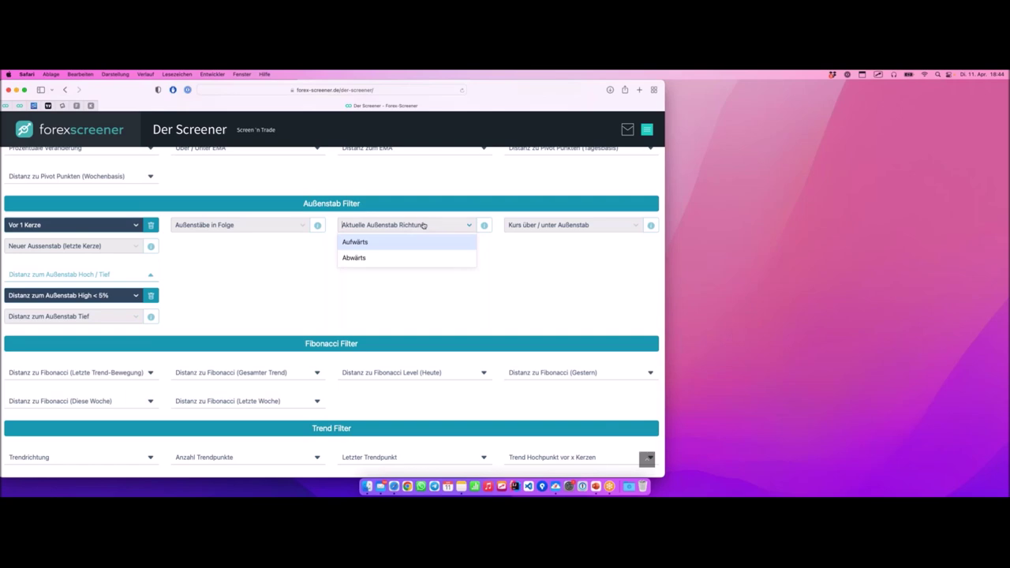
pyautogui.click(371, 259)
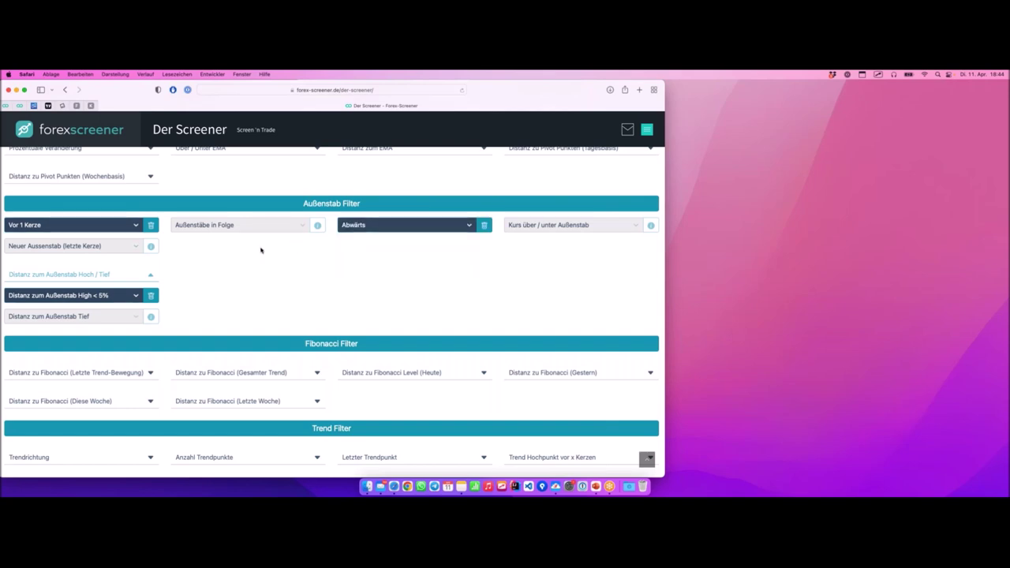
pyautogui.scroll(-2, 297, 251)
pyautogui.scroll(-20, 297, 253)
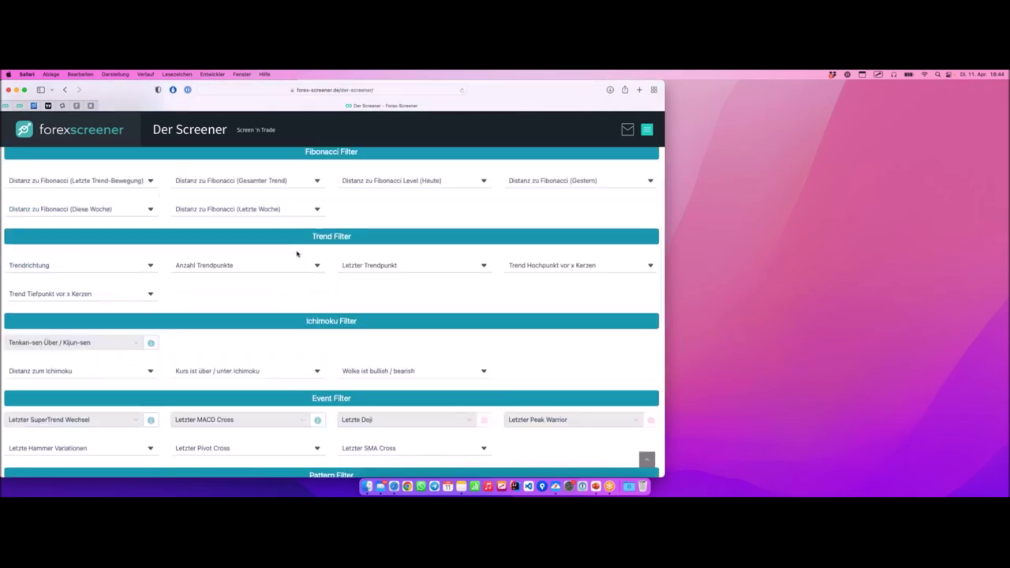
pyautogui.moveTo(267, 296); pyautogui.dragTo(397, 297)
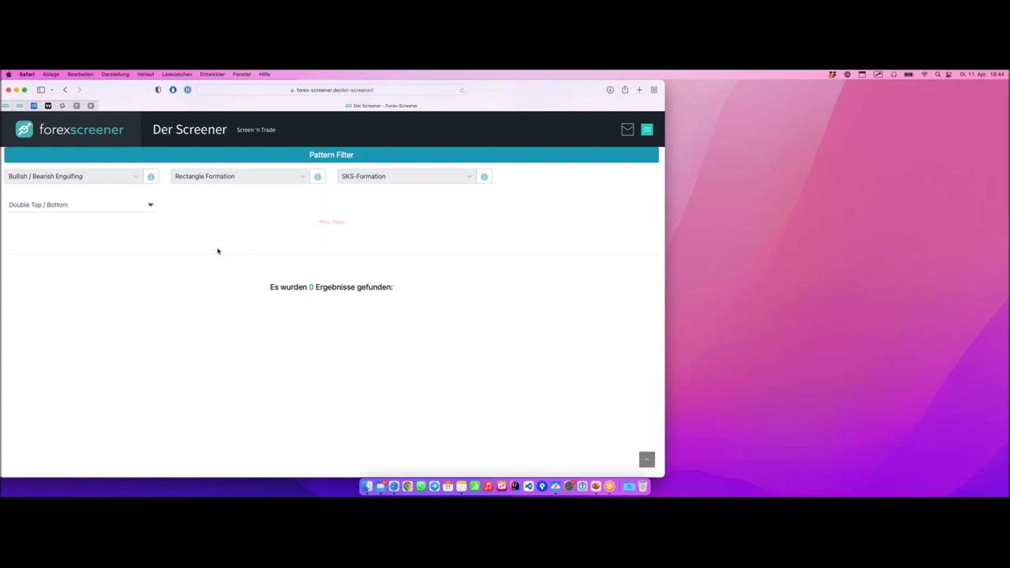
pyautogui.scroll(1, 223, 260)
pyautogui.scroll(10, 223, 260)
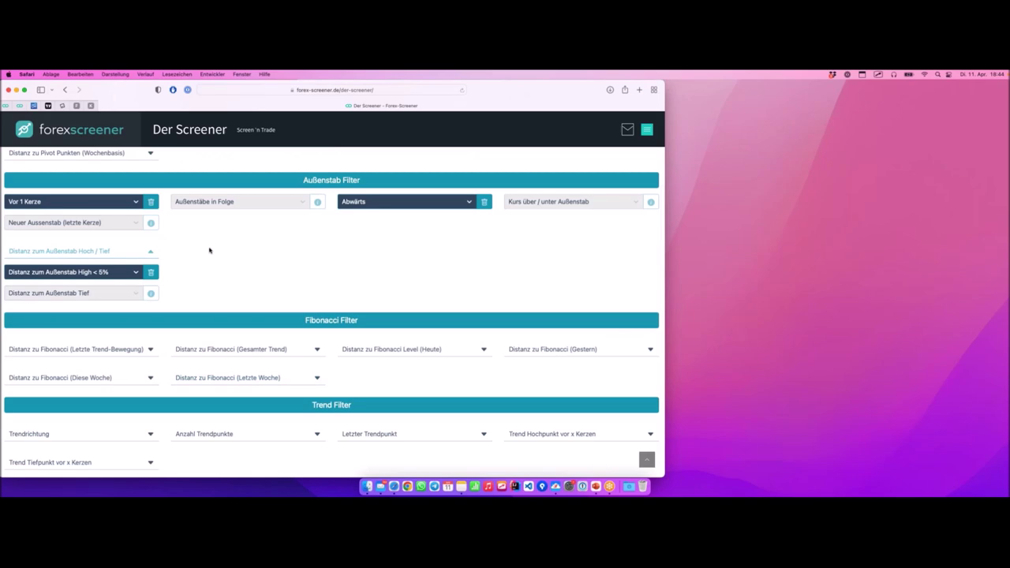
# - Widen the distance to the outside bar high to "< 20%" and review the matching pairs
pyautogui.click(108, 272)
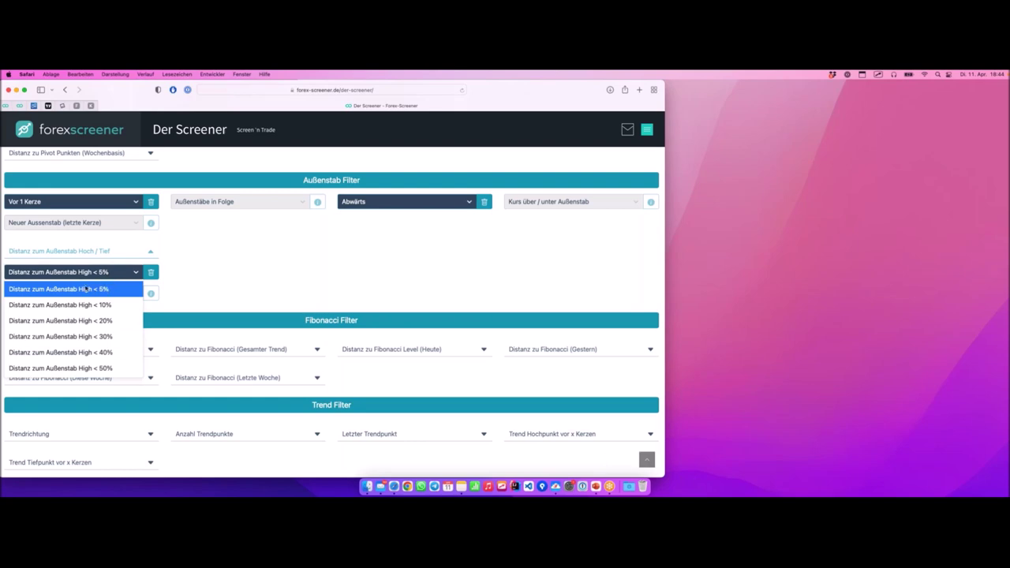
pyautogui.click(118, 322)
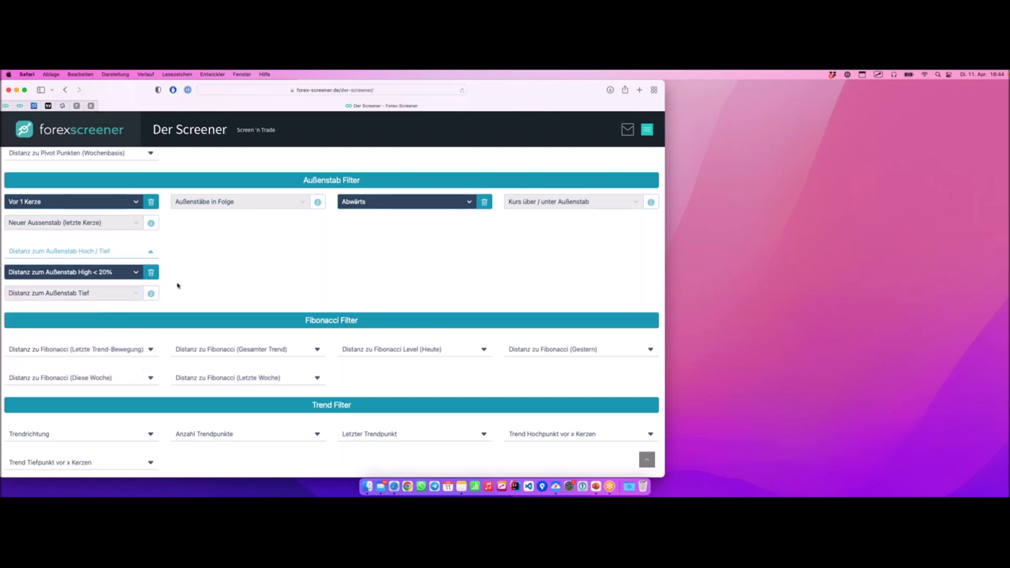
pyautogui.scroll(-10, 206, 278)
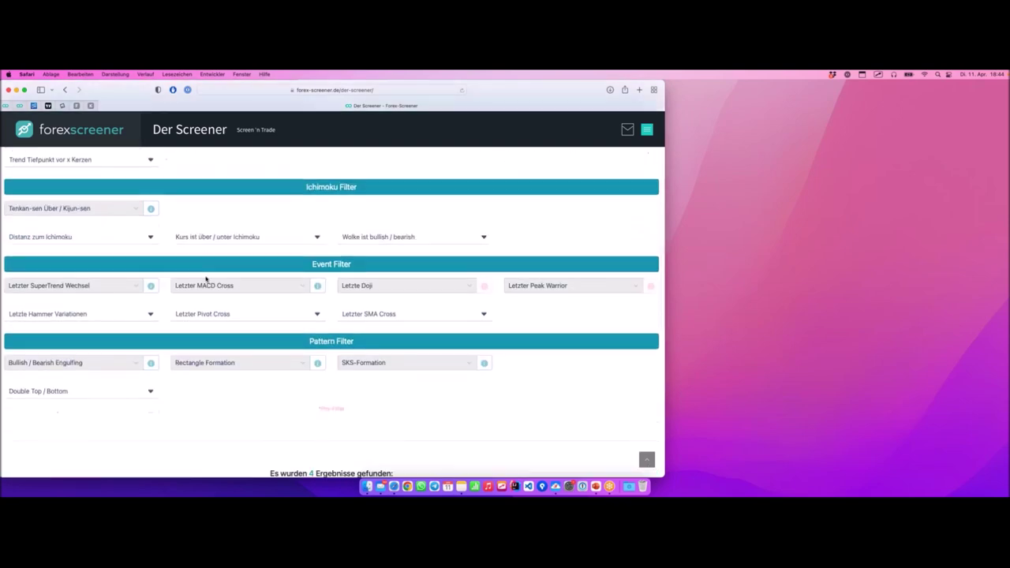
pyautogui.scroll(-2, 206, 279)
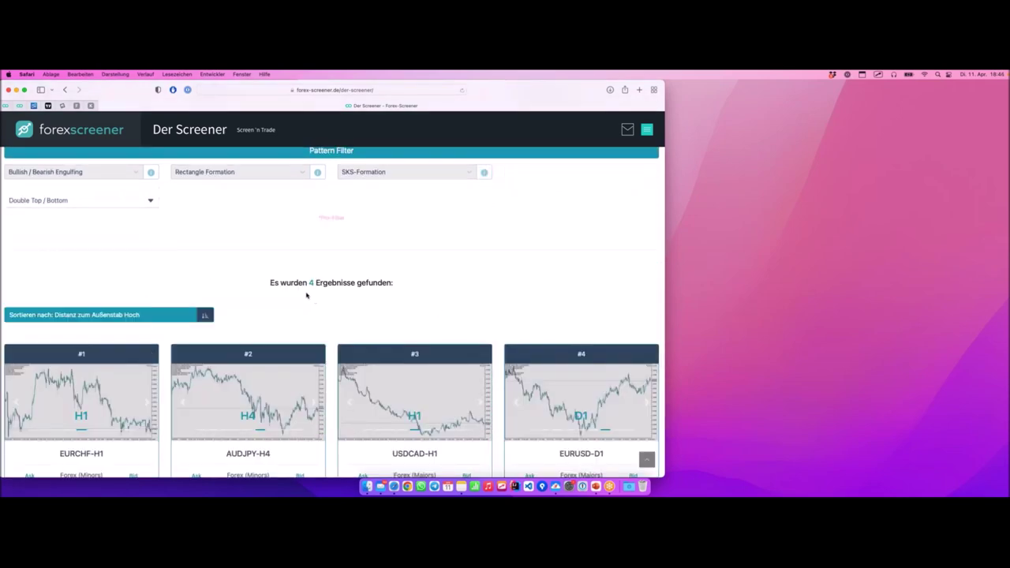
pyautogui.scroll(-1, 409, 295)
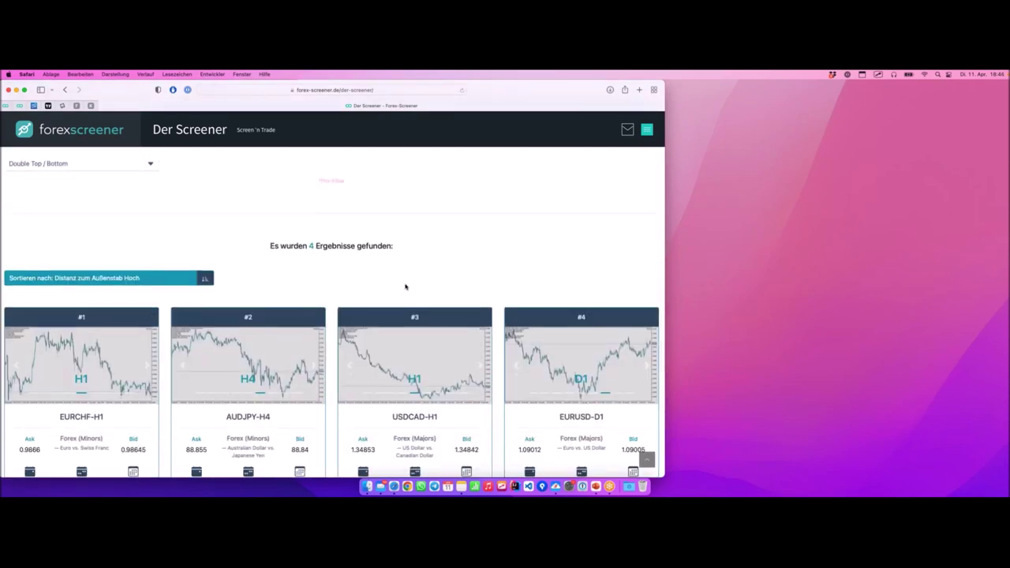
pyautogui.scroll(-1, 405, 287)
pyautogui.scroll(-1, 429, 294)
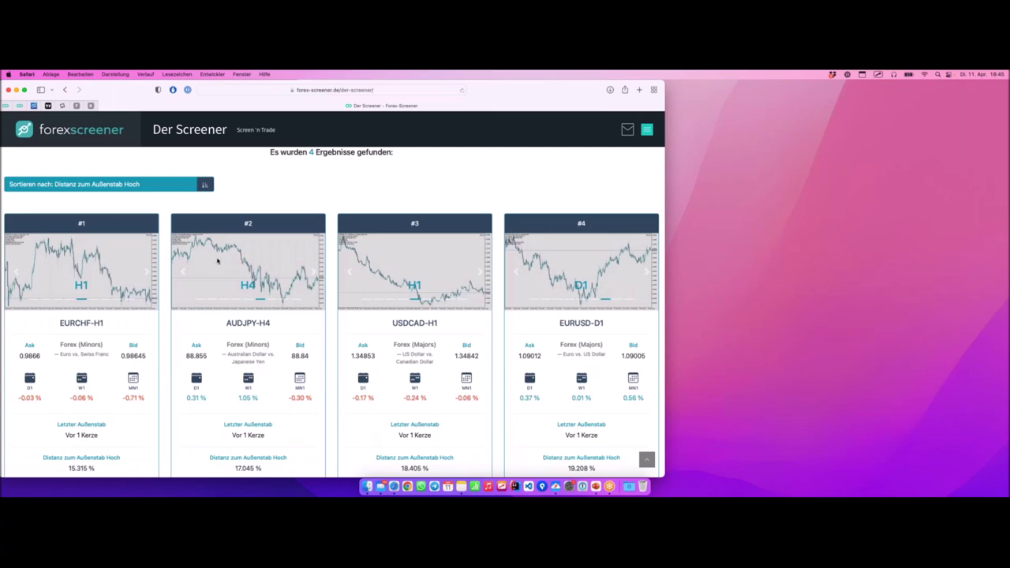
pyautogui.scroll(-1, 219, 261)
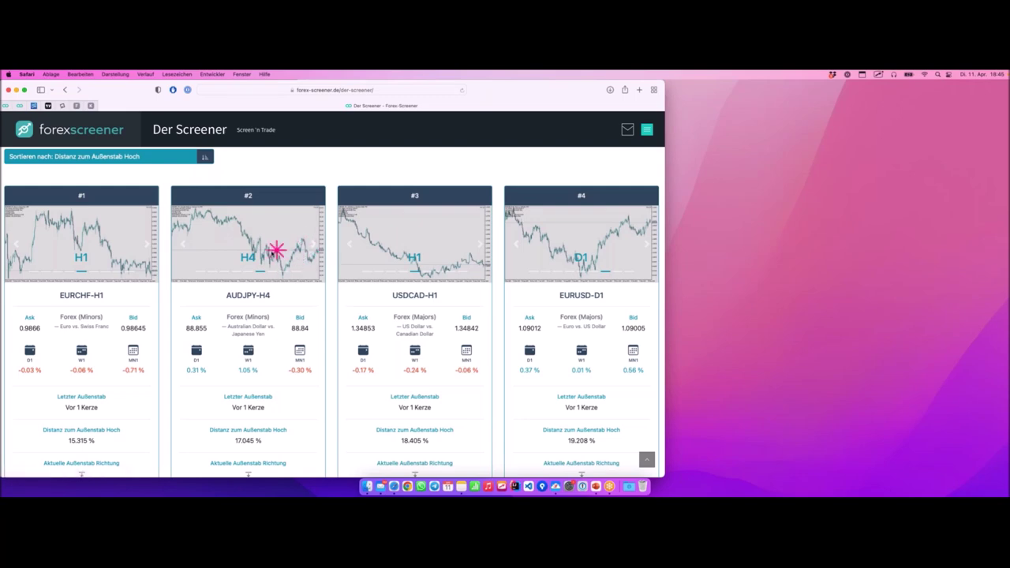
# - Open the AUDJPY-H4 result's chart in MetaTrader and examine its recent outside bars there
pyautogui.click(292, 336)
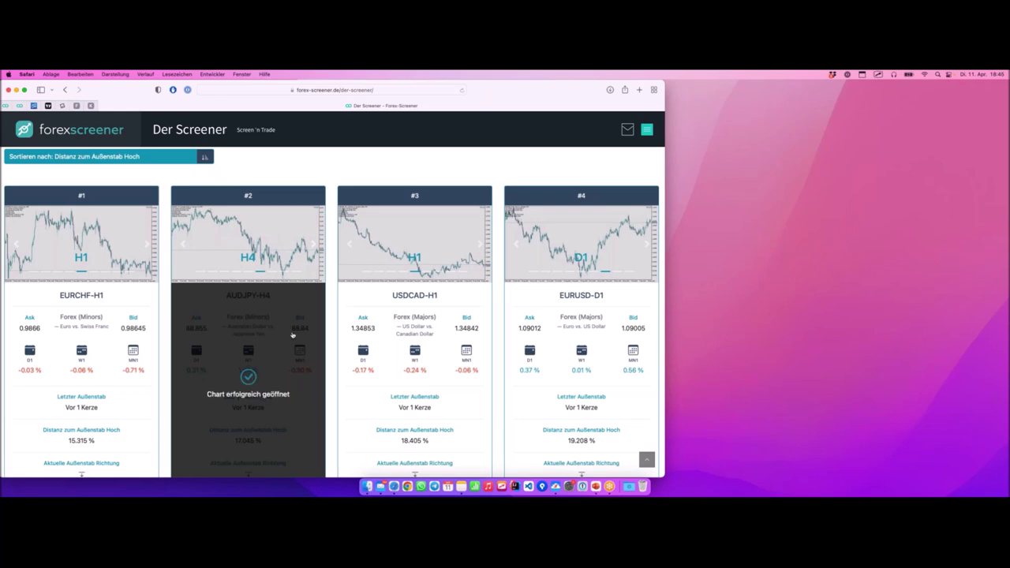
pyautogui.scroll(-3, 323, 330)
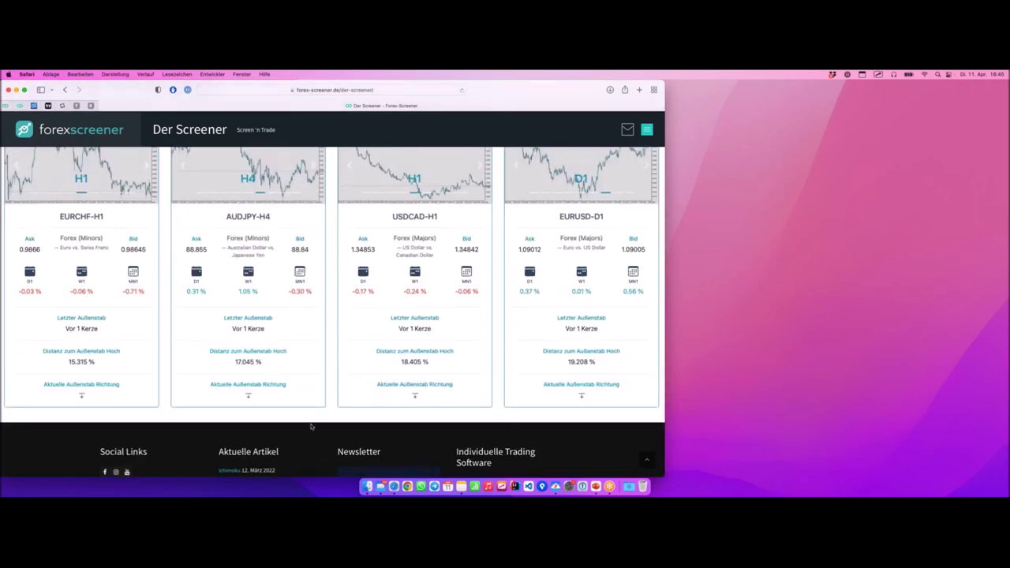
pyautogui.moveTo(247, 386)
pyautogui.moveTo(230, 377)
pyautogui.mouseDown()
pyautogui.moveTo(269, 375)
pyautogui.moveTo(275, 361)
pyautogui.moveTo(232, 360)
pyautogui.mouseUp()
pyautogui.click(248, 339)
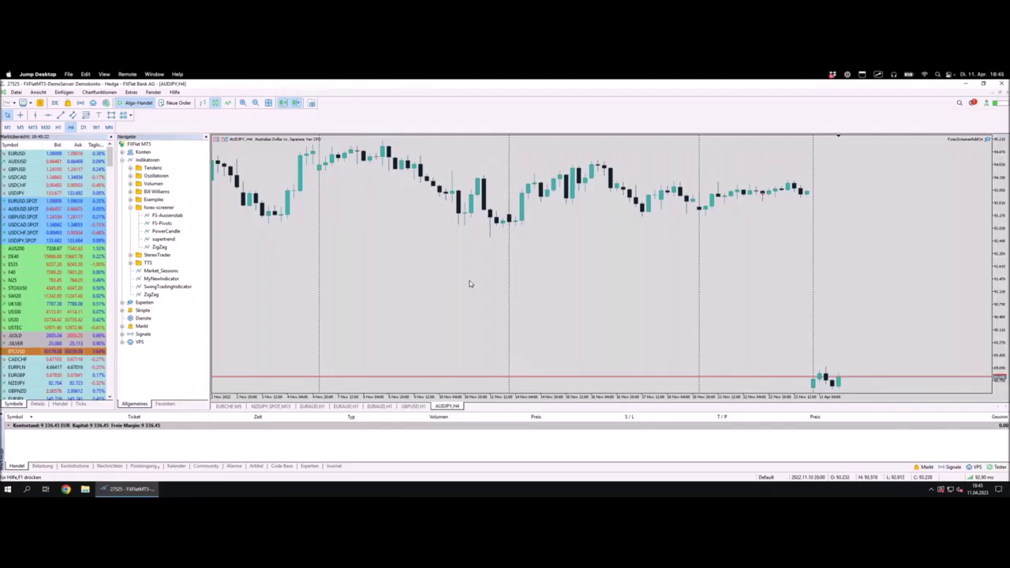
pyautogui.moveTo(463, 310); pyautogui.dragTo(551, 296)
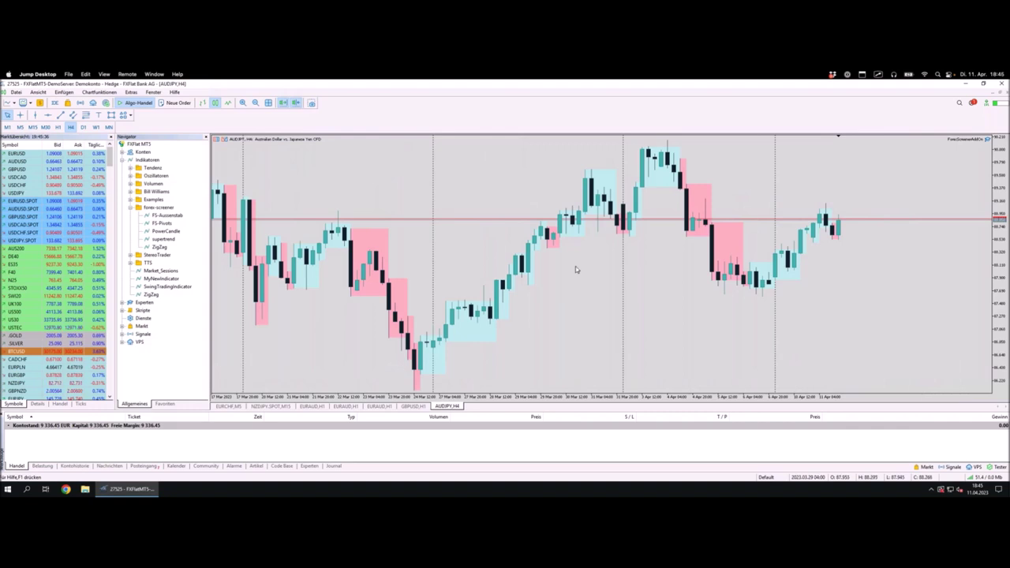
pyautogui.moveTo(616, 266); pyautogui.dragTo(591, 266)
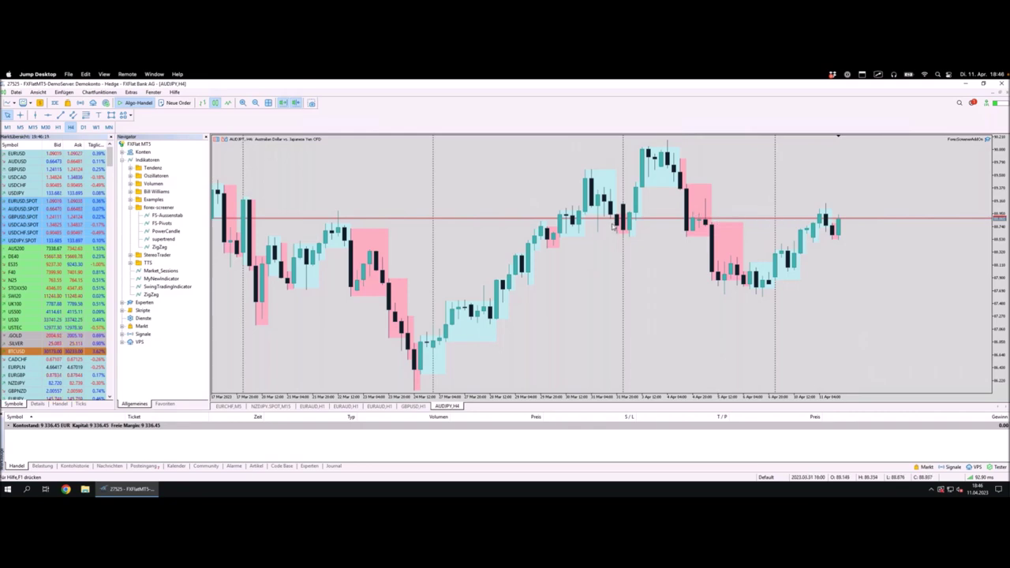
# - Return to the screener and open the EURUSD-D1 result's chart in MetaTrader
pyautogui.hotkey('ctrl', 'Left')
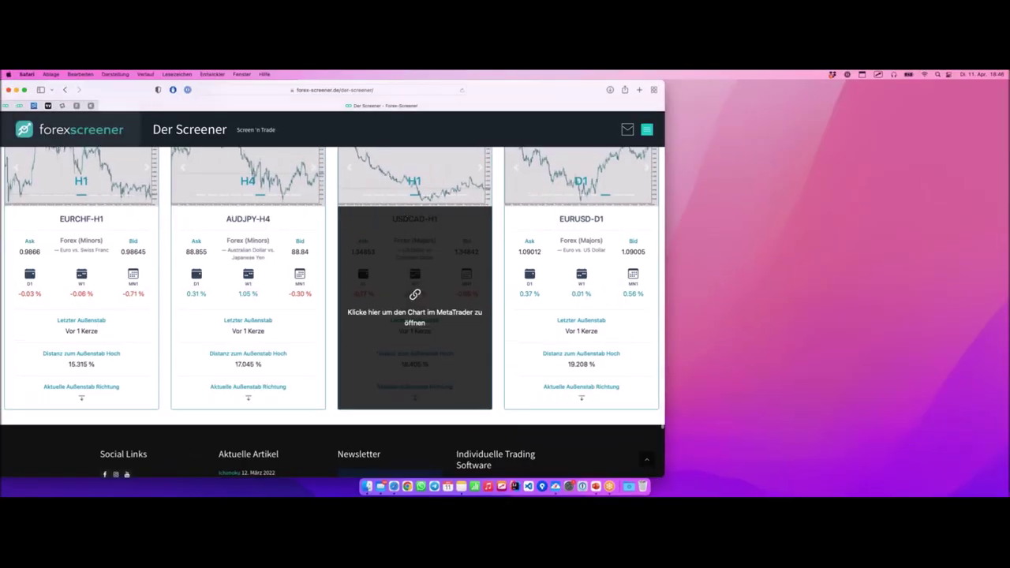
pyautogui.scroll(2, 402, 201)
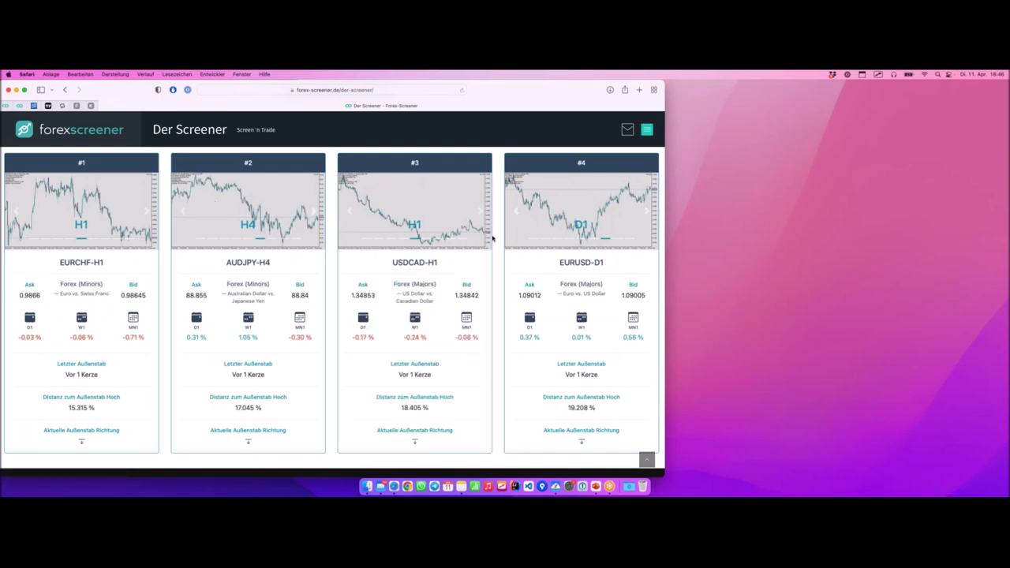
pyautogui.moveTo(466, 276)
pyautogui.click(582, 348)
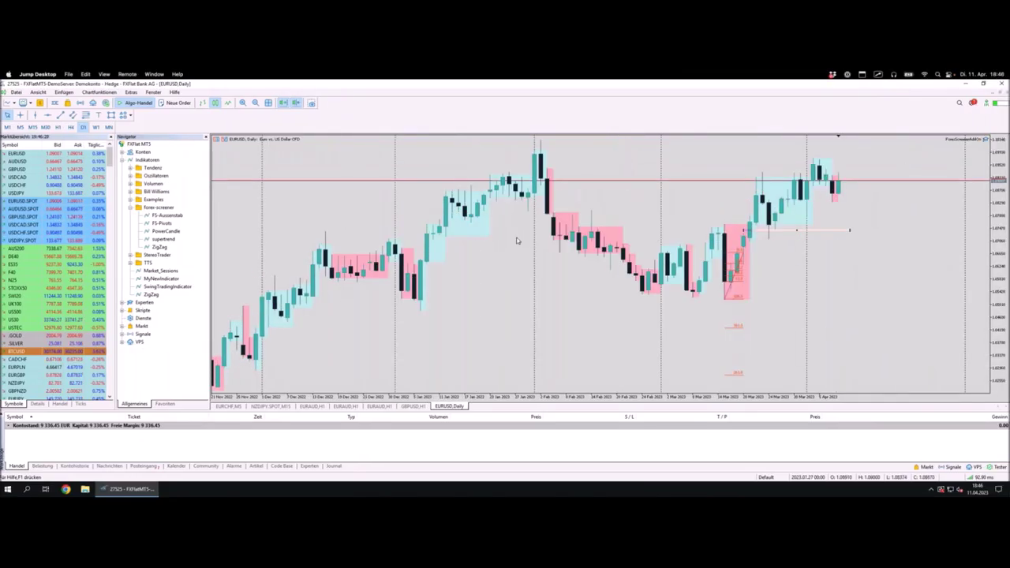
pyautogui.moveTo(726, 263)
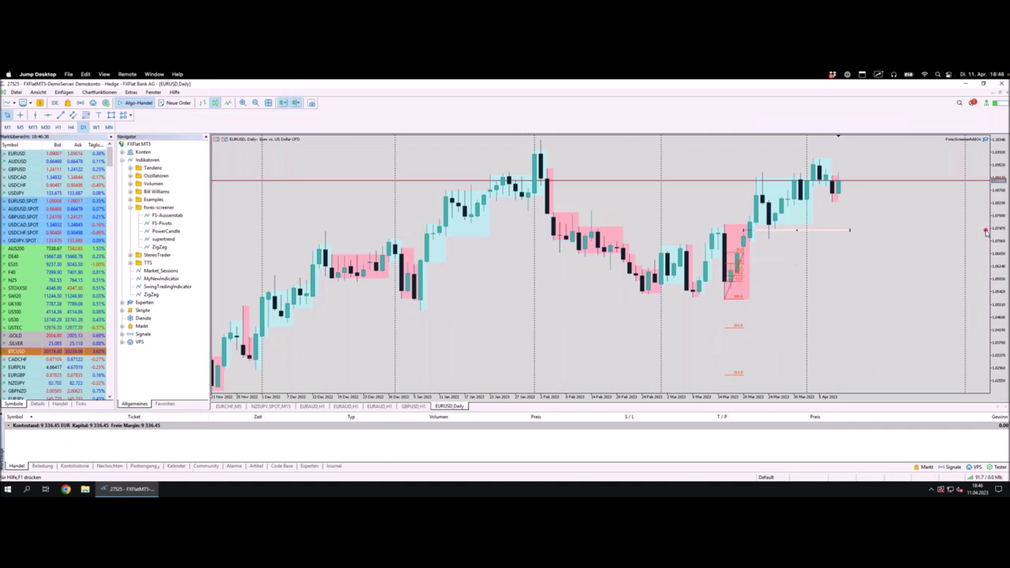
# - Examine the latest downward outside bar on the EURUSD daily chart, including its high and low
pyautogui.moveTo(835, 169)
pyautogui.moveTo(835, 169)
pyautogui.mouseDown()
pyautogui.moveTo(840, 158)
pyautogui.moveTo(832, 174)
pyautogui.moveTo(840, 170)
pyautogui.mouseUp()
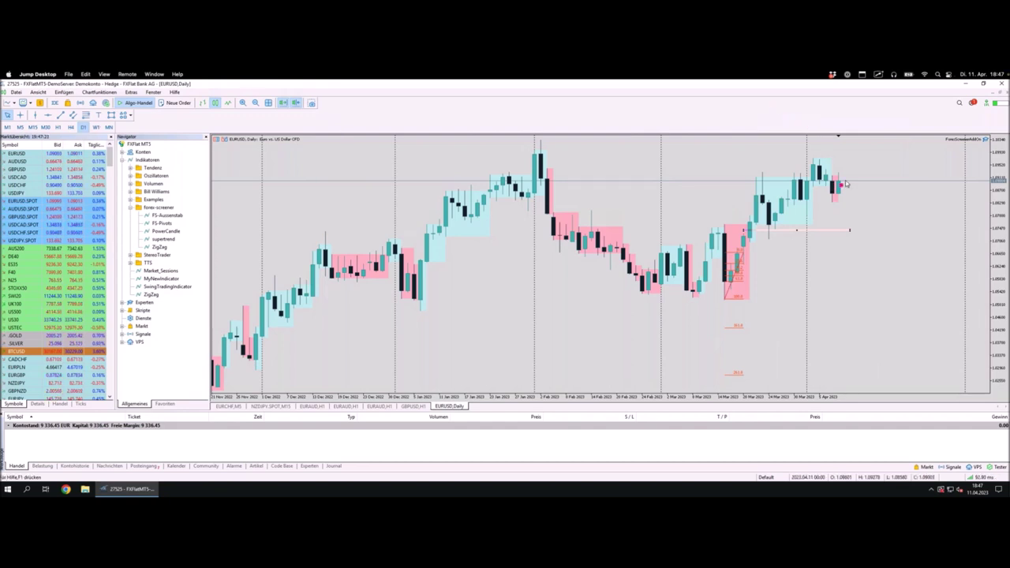
pyautogui.moveTo(847, 188)
pyautogui.mouseDown()
pyautogui.moveTo(841, 167)
pyautogui.moveTo(832, 179)
pyautogui.moveTo(841, 197)
pyautogui.mouseUp()
pyautogui.moveTo(839, 198)
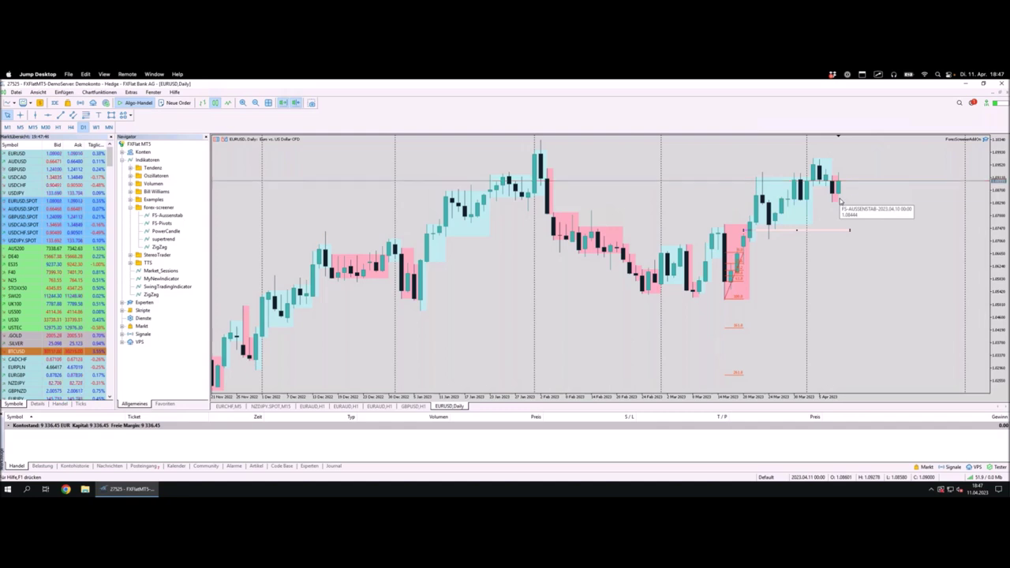
pyautogui.moveTo(858, 167)
pyautogui.mouseDown()
pyautogui.moveTo(841, 165)
pyautogui.moveTo(853, 171)
pyautogui.mouseUp()
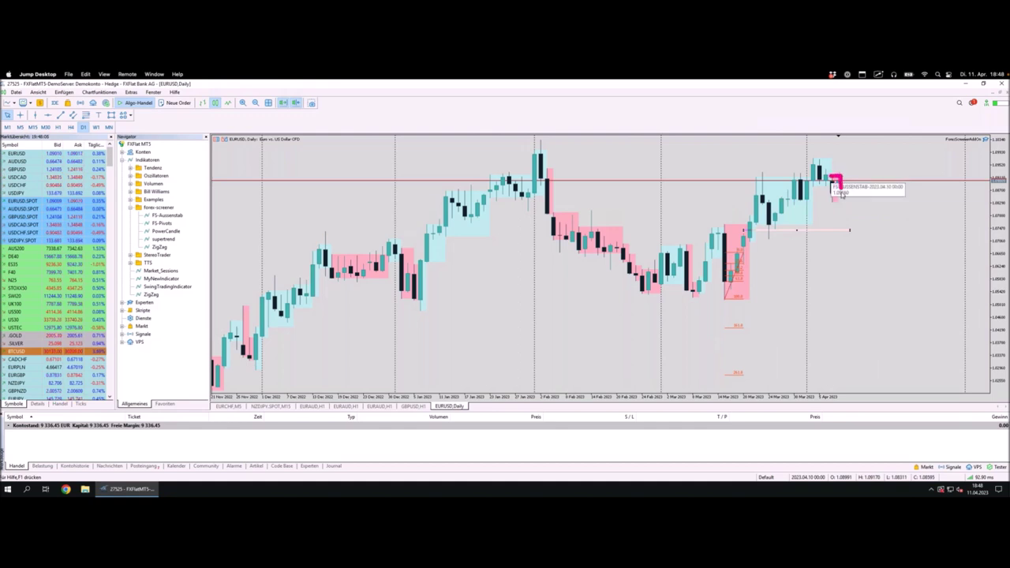
pyautogui.moveTo(835, 195); pyautogui.dragTo(864, 233)
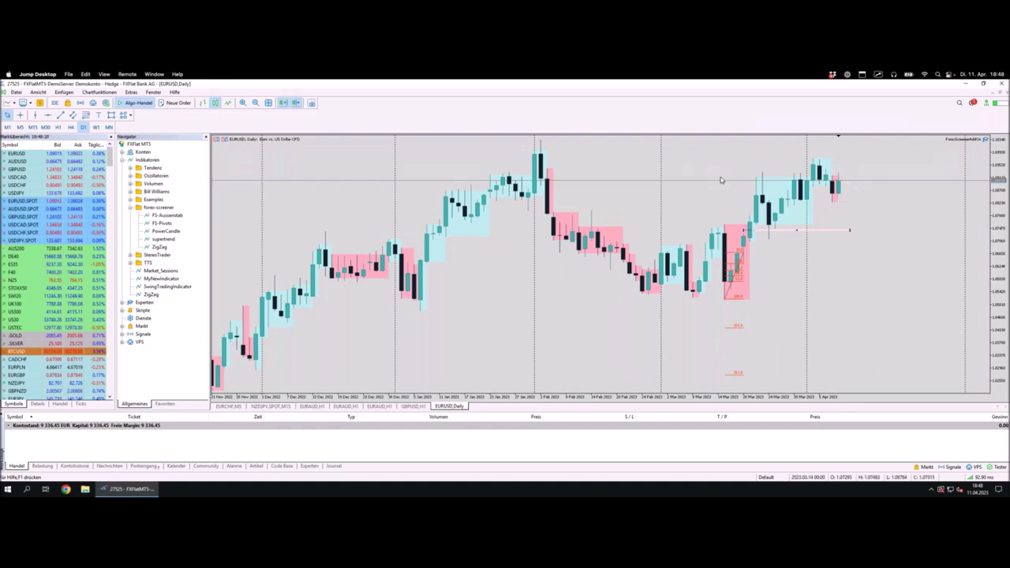
# - Draw a rectangle on the EURUSD daily chart marking the horizontal price zone from early January 2023 to the current candles
pyautogui.scroll(1, 788, 206)
pyautogui.scroll(-1, 510, 267)
pyautogui.press('-')
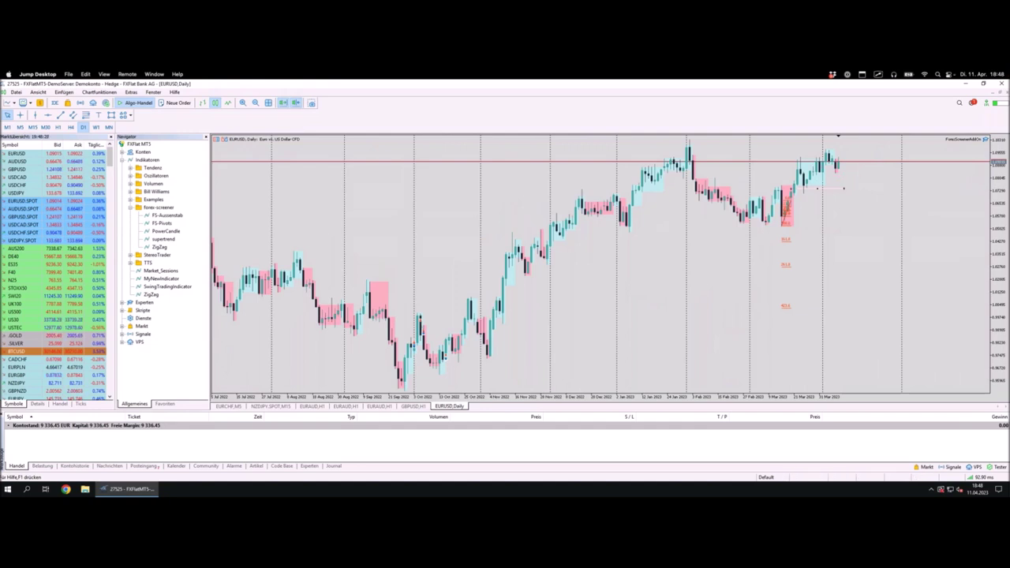
pyautogui.press('+')
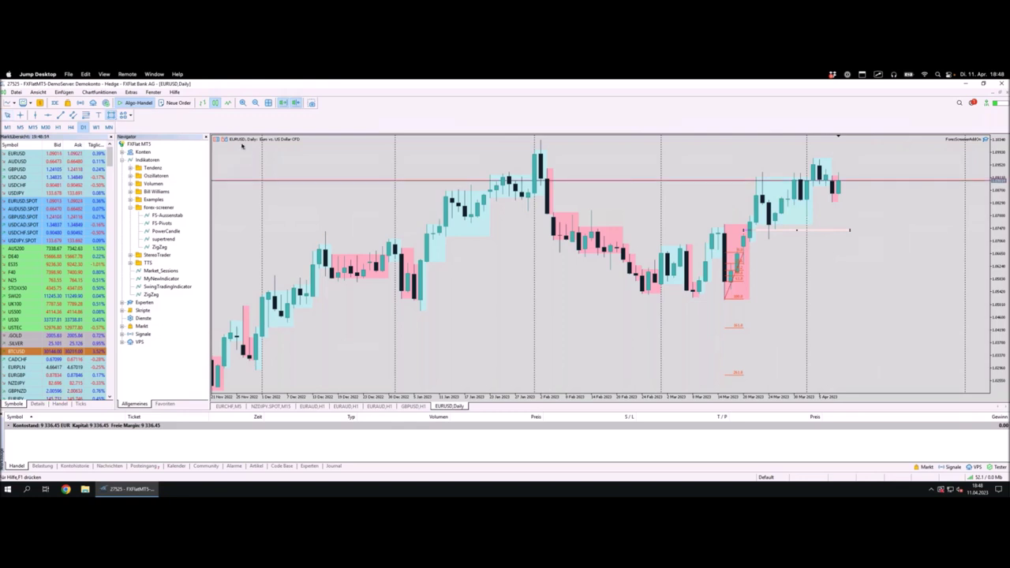
pyautogui.moveTo(699, 176); pyautogui.dragTo(433, 191)
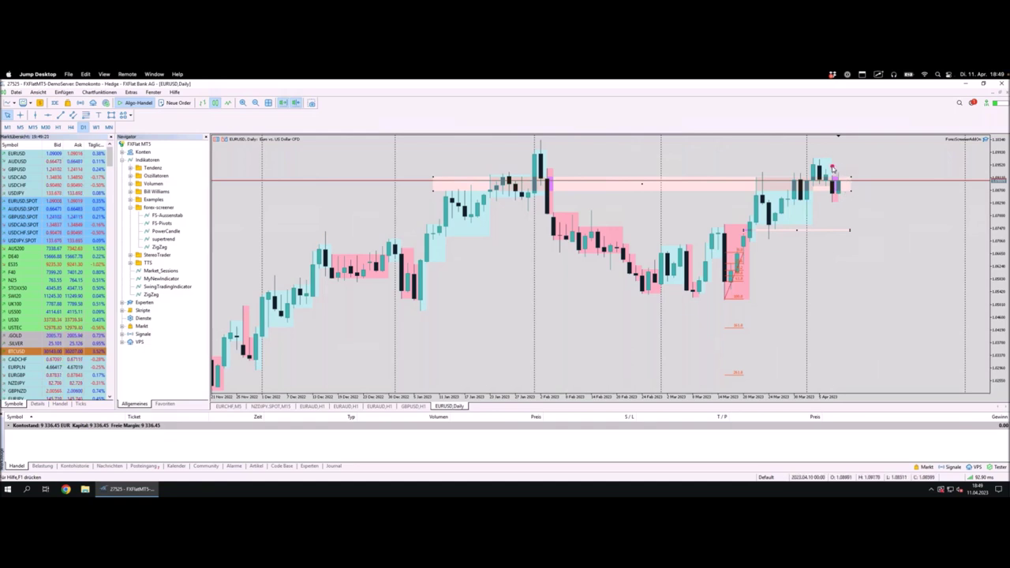
# - Examine how the current candle and latest outside bar on the EURUSD daily chart sit against the marked price zone
pyautogui.moveTo(837, 169)
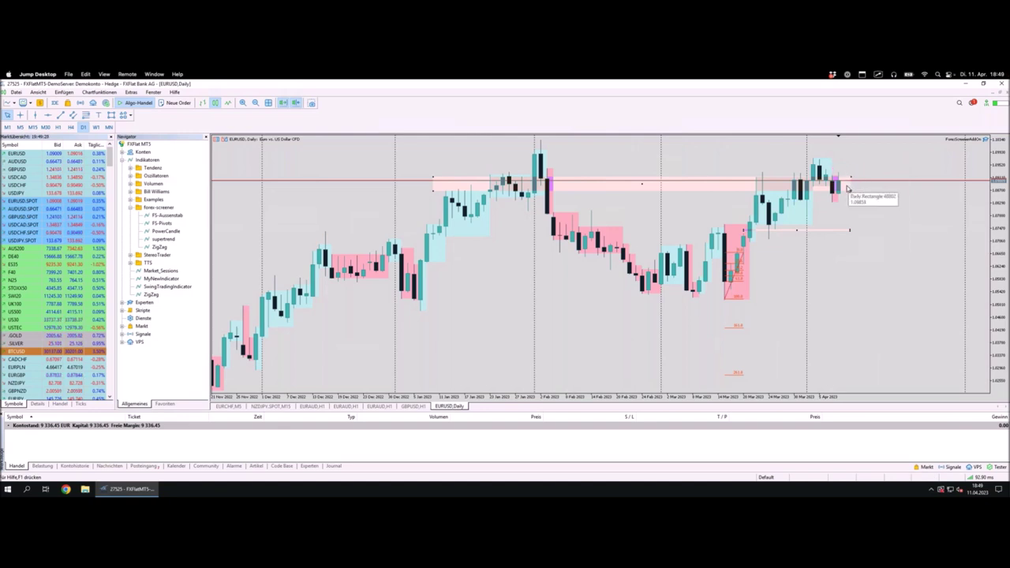
pyautogui.moveTo(846, 191)
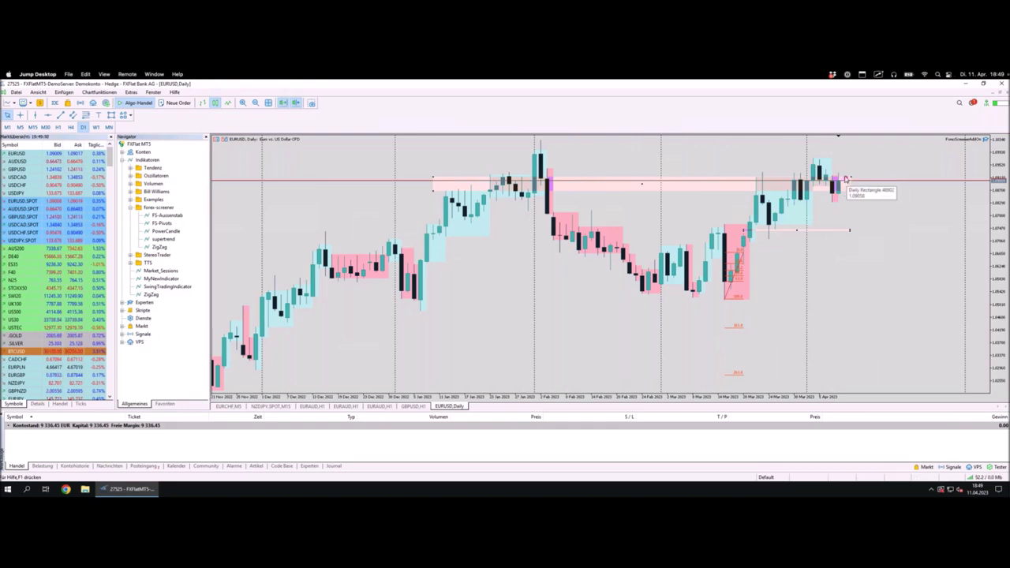
pyautogui.moveTo(835, 177); pyautogui.dragTo(851, 182)
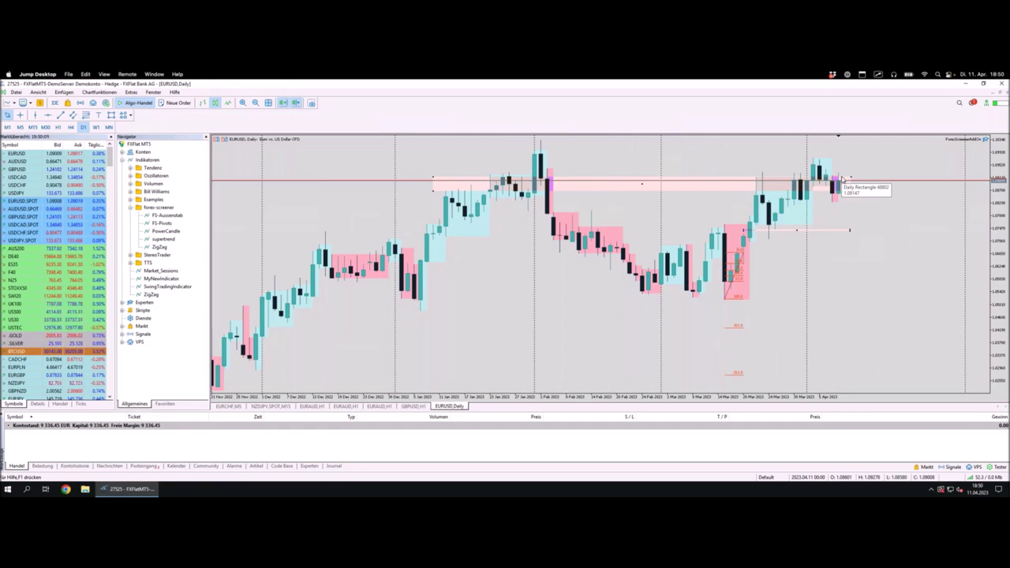
pyautogui.click(847, 171)
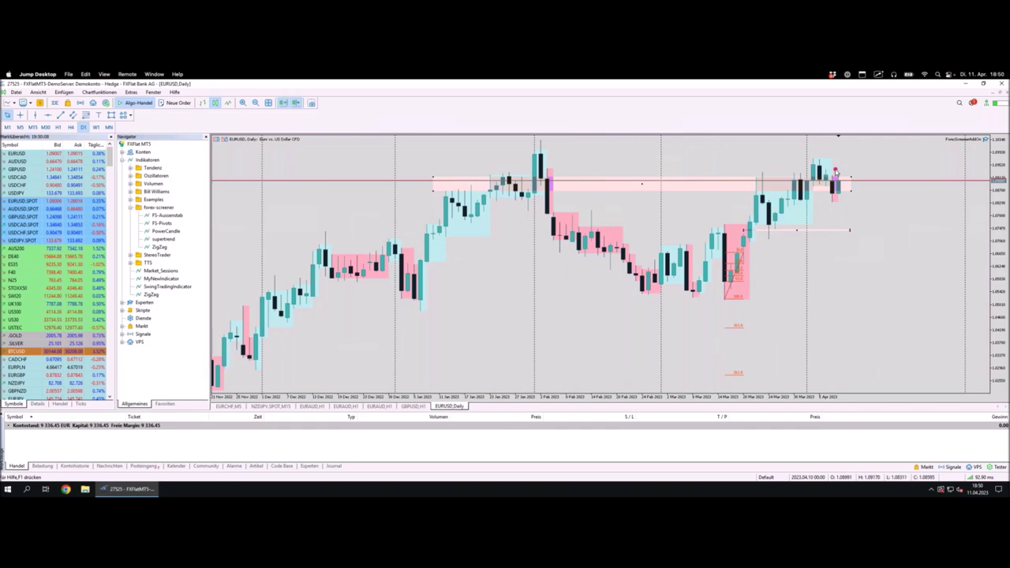
pyautogui.moveTo(835, 171)
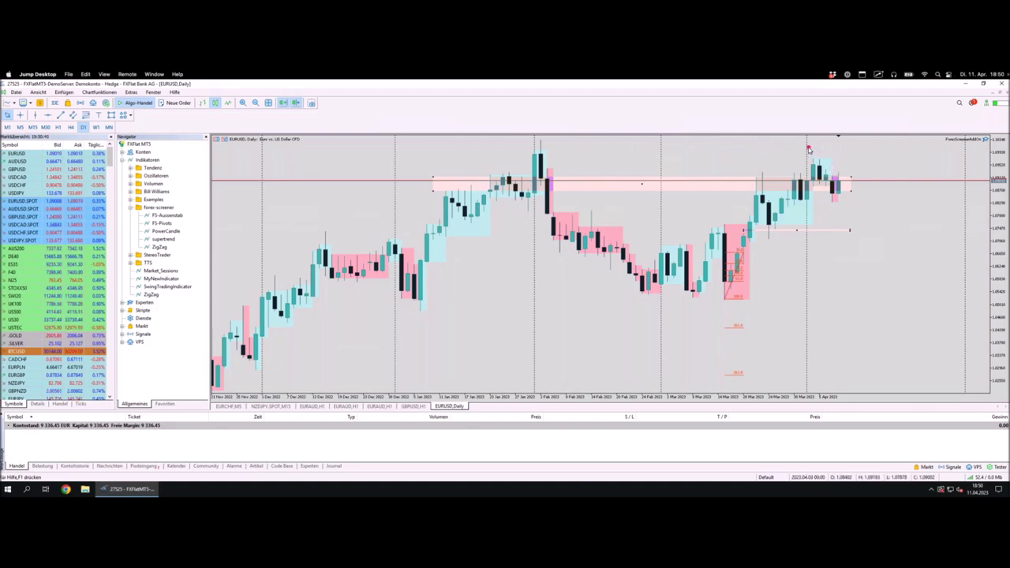
pyautogui.moveTo(810, 152); pyautogui.dragTo(859, 153)
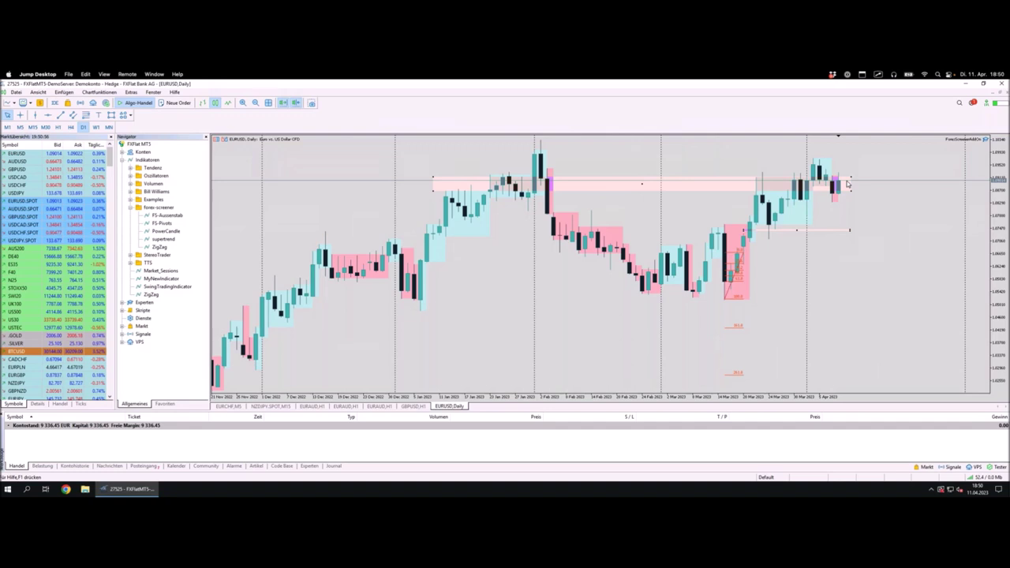
pyautogui.moveTo(851, 167)
pyautogui.mouseDown()
pyautogui.moveTo(836, 166)
pyautogui.moveTo(846, 168)
pyautogui.mouseUp()
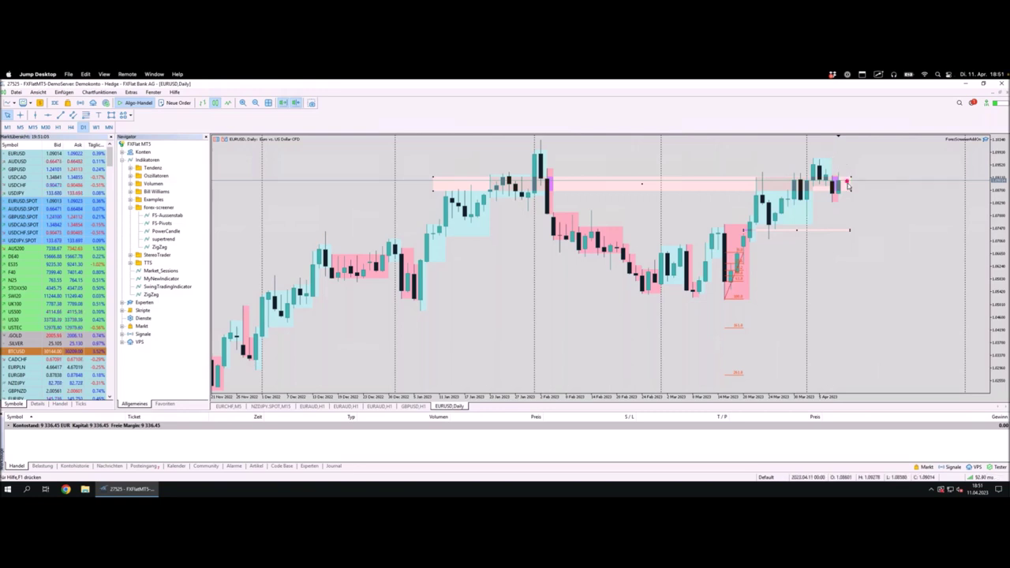
pyautogui.moveTo(811, 150); pyautogui.dragTo(860, 154)
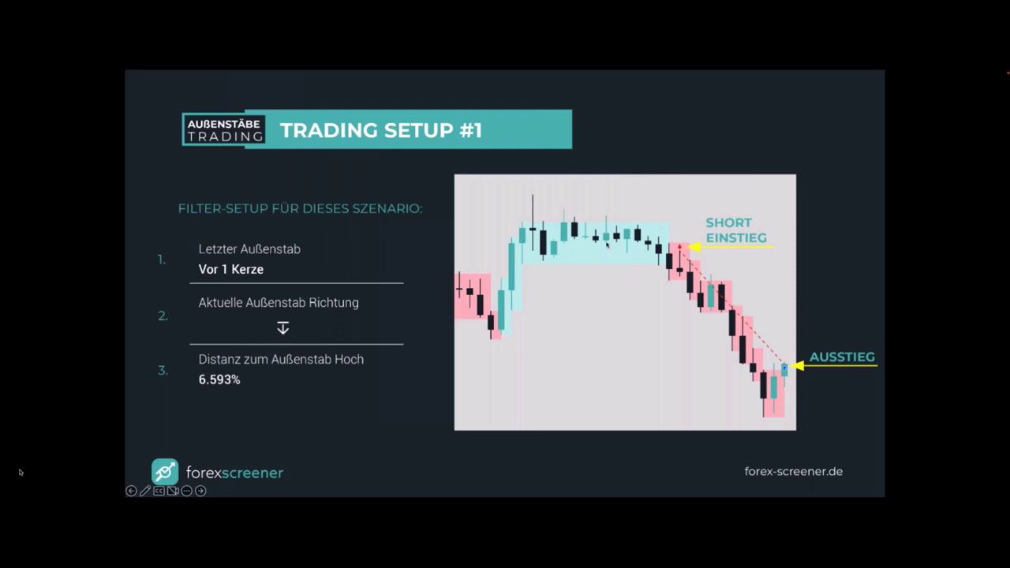
pyautogui.click(607, 246)
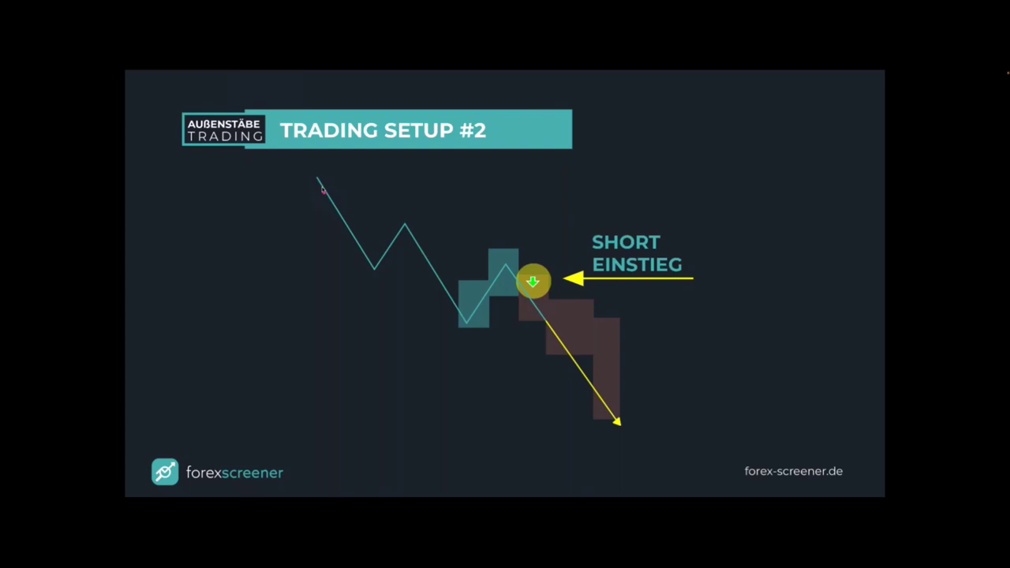
pyautogui.moveTo(316, 180)
pyautogui.mouseDown()
pyautogui.moveTo(376, 272)
pyautogui.moveTo(404, 228)
pyautogui.moveTo(478, 339)
pyautogui.moveTo(506, 270)
pyautogui.moveTo(603, 387)
pyautogui.mouseUp()
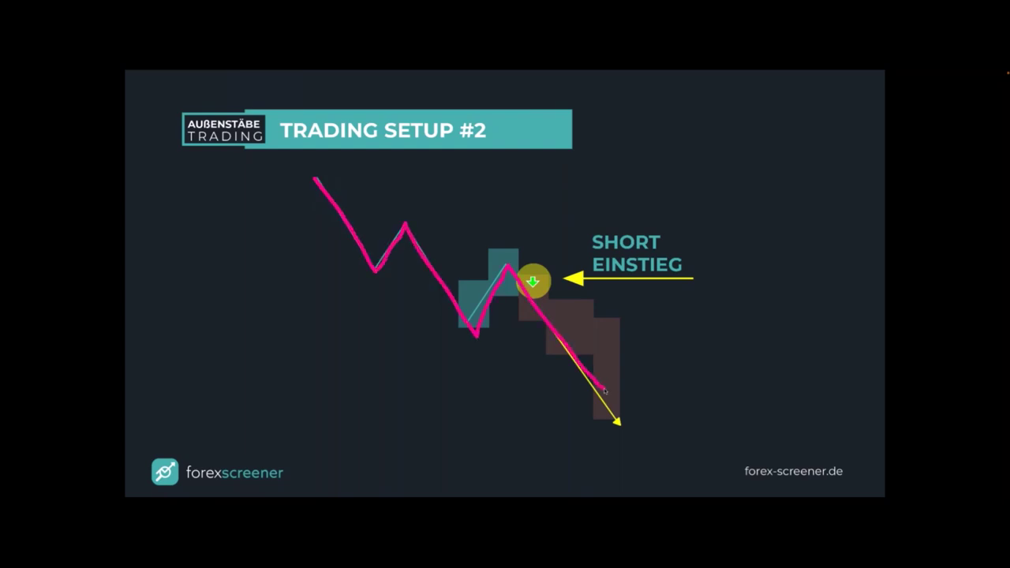
pyautogui.press('e')
pyautogui.moveTo(460, 280); pyautogui.dragTo(488, 281)
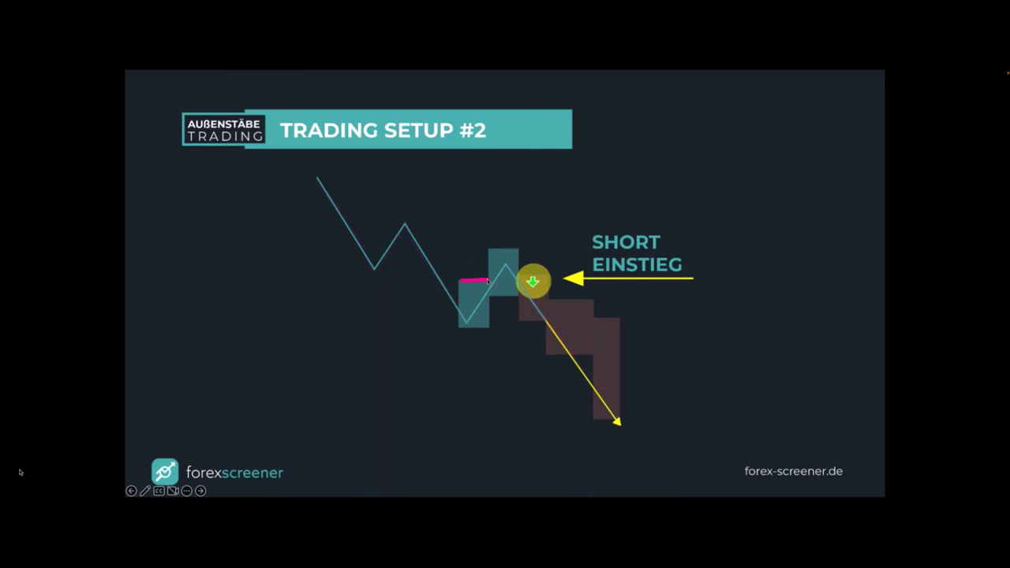
pyautogui.press('e')
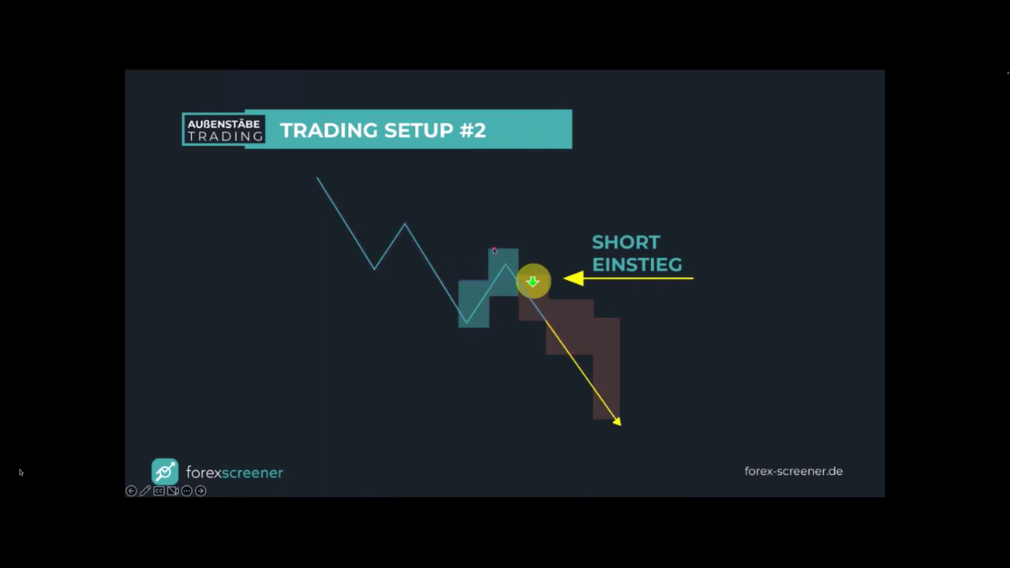
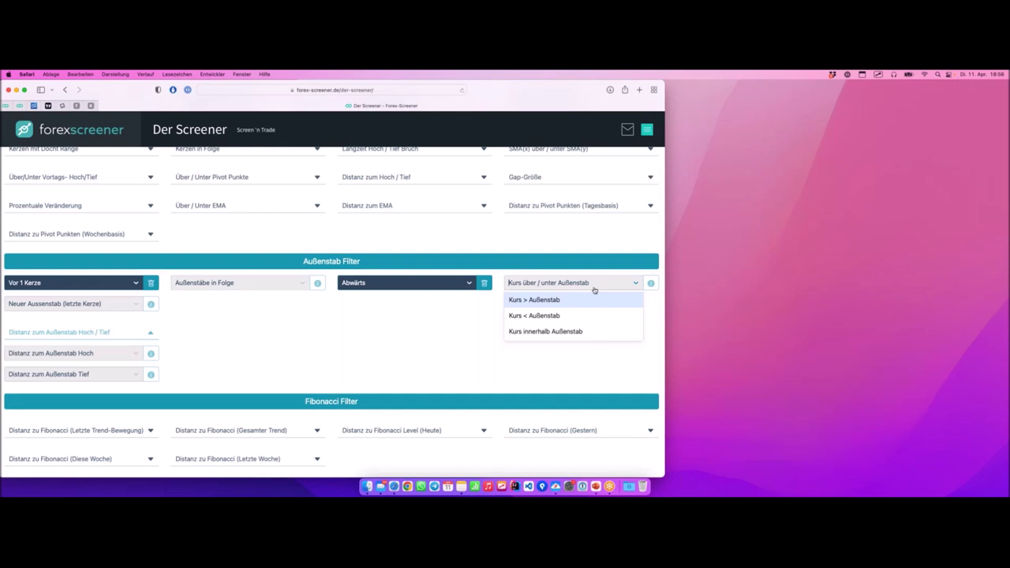
# - Set the screener's price-versus-outside-bar filter to "Kurs > Außenstab" and review the matching pairs
pyautogui.click(345, 347)
pyautogui.moveTo(8, 299)
pyautogui.mouseDown()
pyautogui.moveTo(154, 302)
pyautogui.moveTo(168, 276)
pyautogui.moveTo(15, 272)
pyautogui.moveTo(2, 293)
pyautogui.mouseUp()
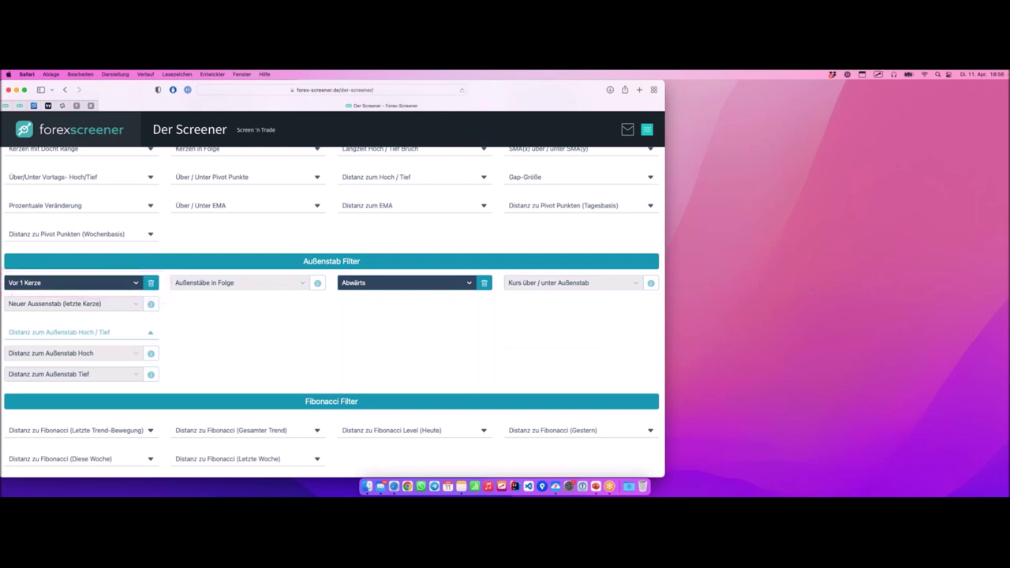
pyautogui.moveTo(338, 270)
pyautogui.mouseDown()
pyautogui.moveTo(413, 295)
pyautogui.moveTo(489, 299)
pyautogui.moveTo(495, 272)
pyautogui.moveTo(335, 272)
pyautogui.mouseUp()
pyautogui.click(556, 284)
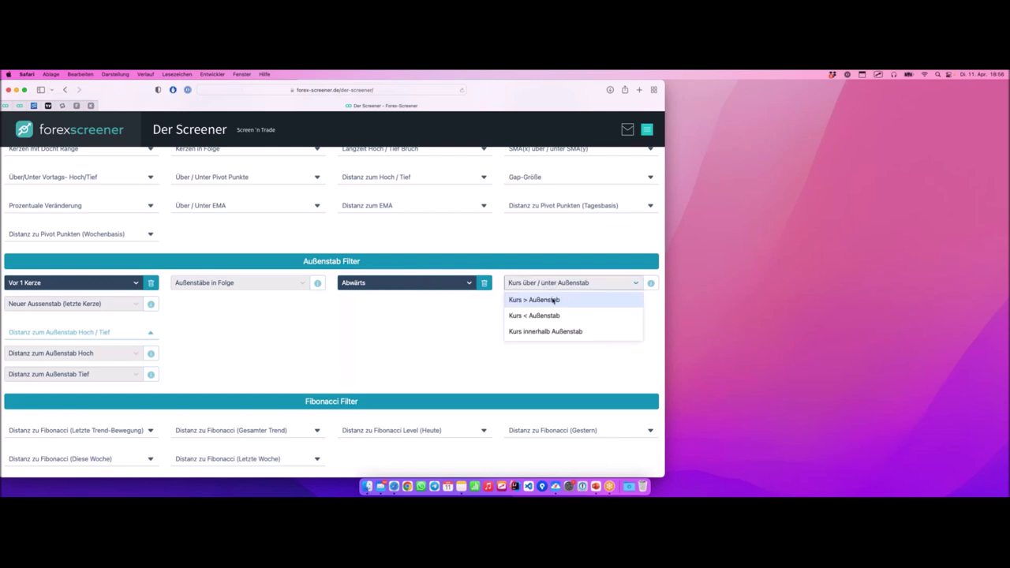
pyautogui.click(562, 301)
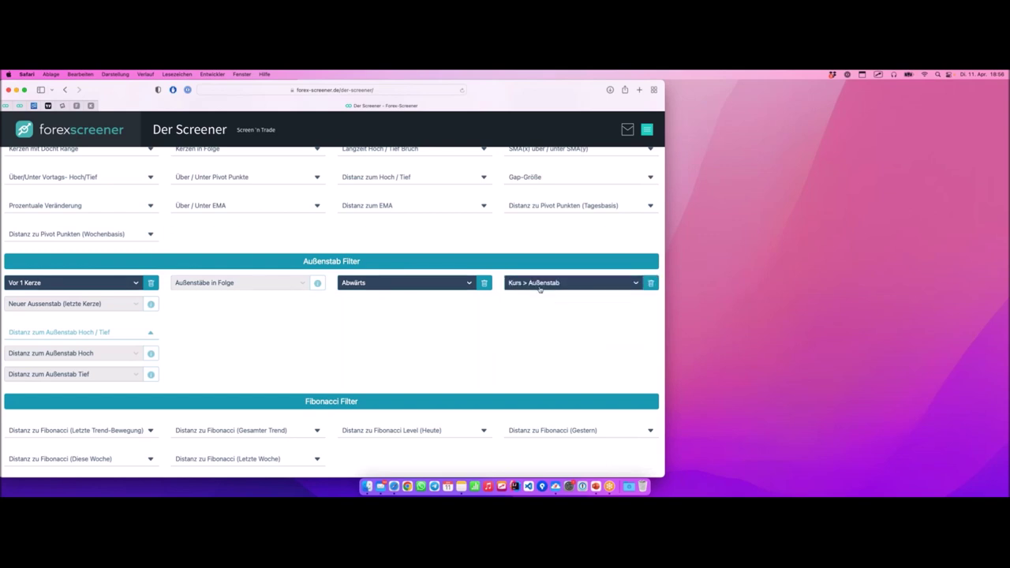
pyautogui.scroll(-15, 525, 306)
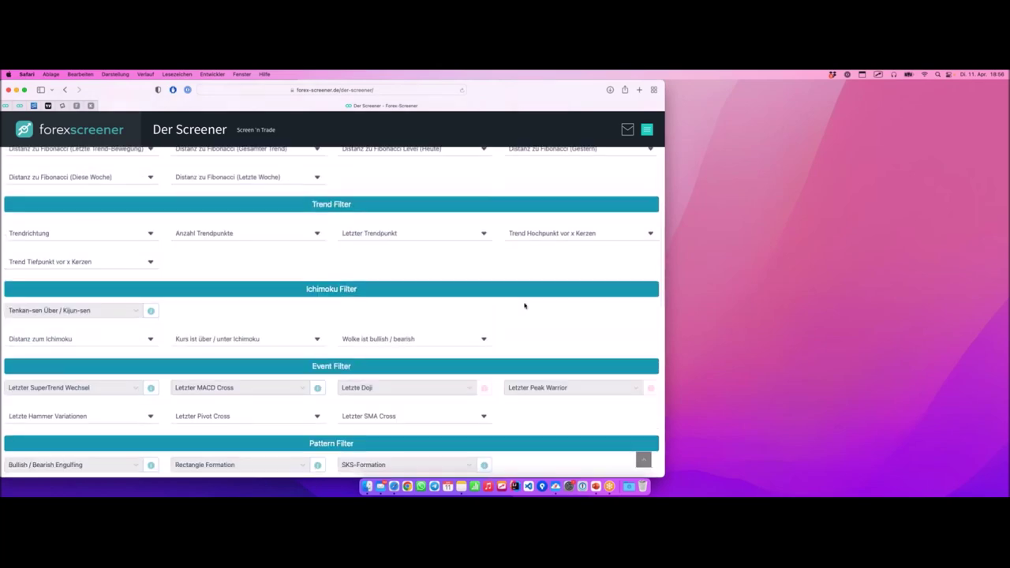
pyautogui.scroll(-2, 523, 296)
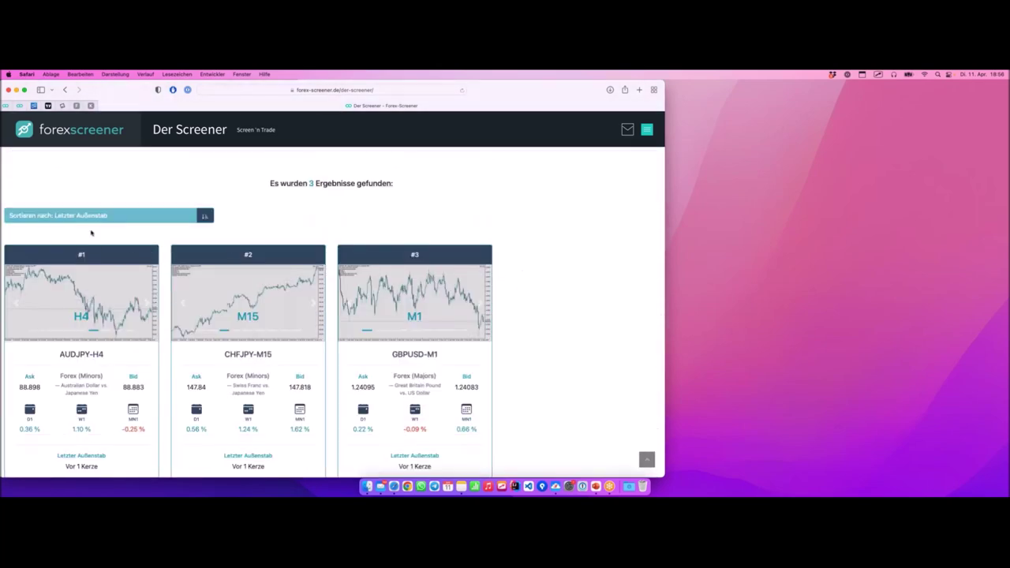
pyautogui.scroll(-2, 287, 229)
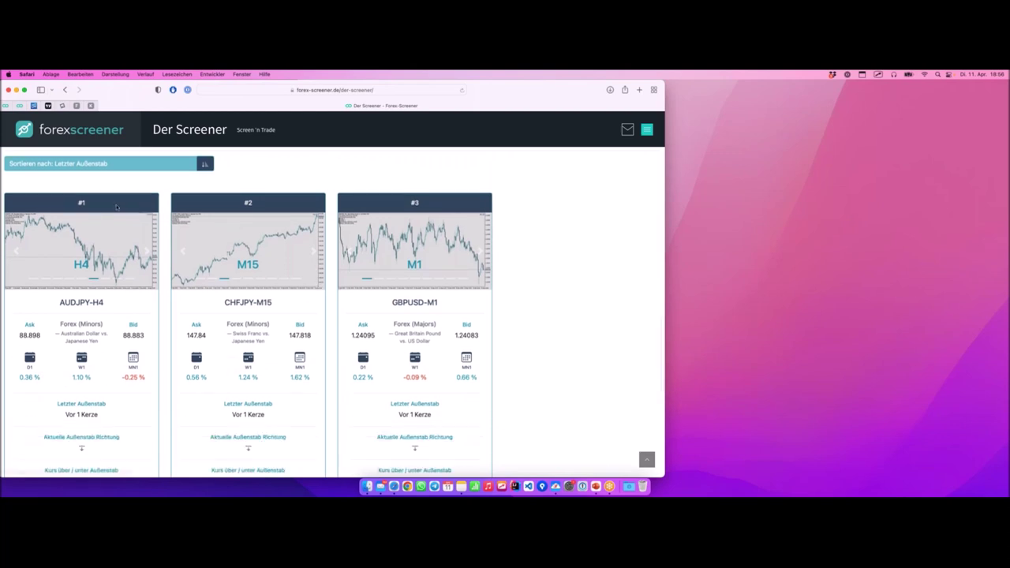
pyautogui.scroll(-1, 146, 281)
# - Open the GBPUSD-M1 result's chart in MetaTrader and examine its recent outside bars and overall trend
pyautogui.moveTo(128, 268)
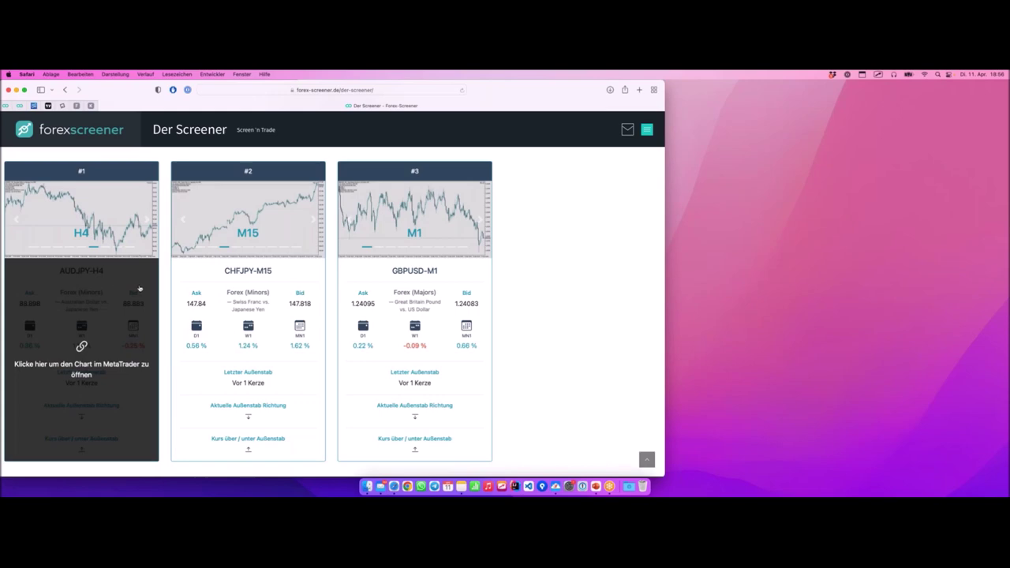
pyautogui.click(471, 279)
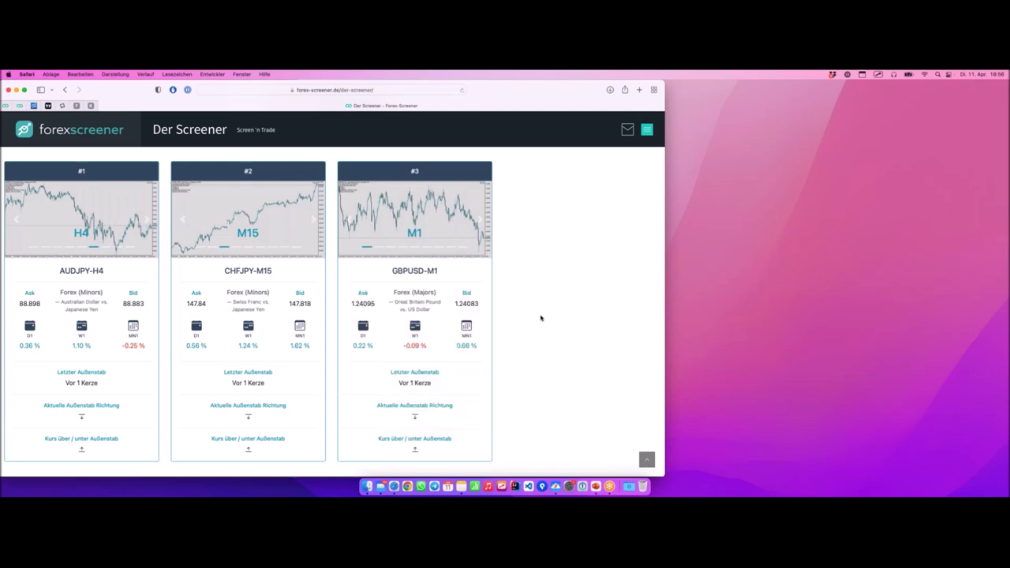
pyautogui.hotkey('ctrl', 'Right')
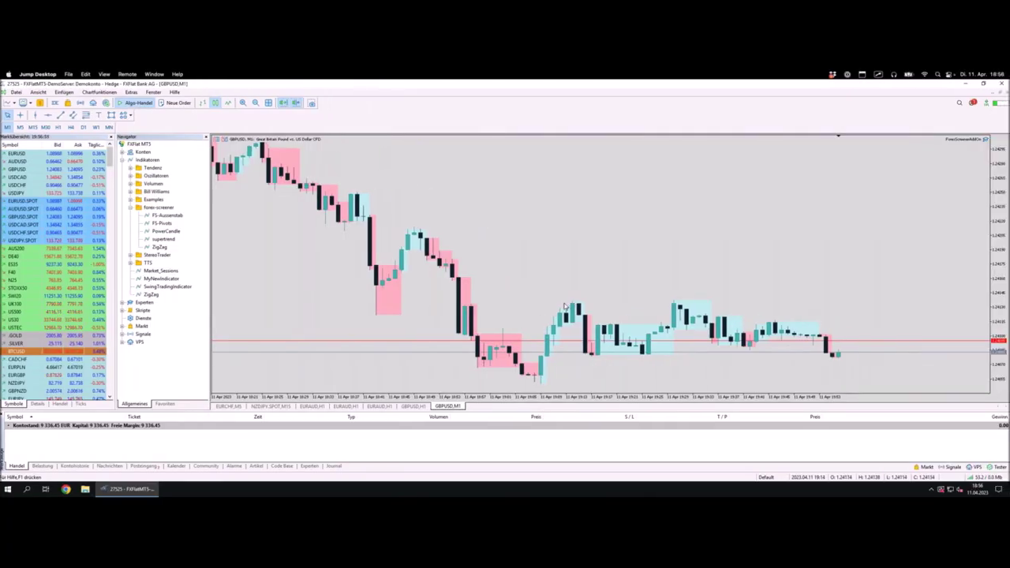
pyautogui.press('-')
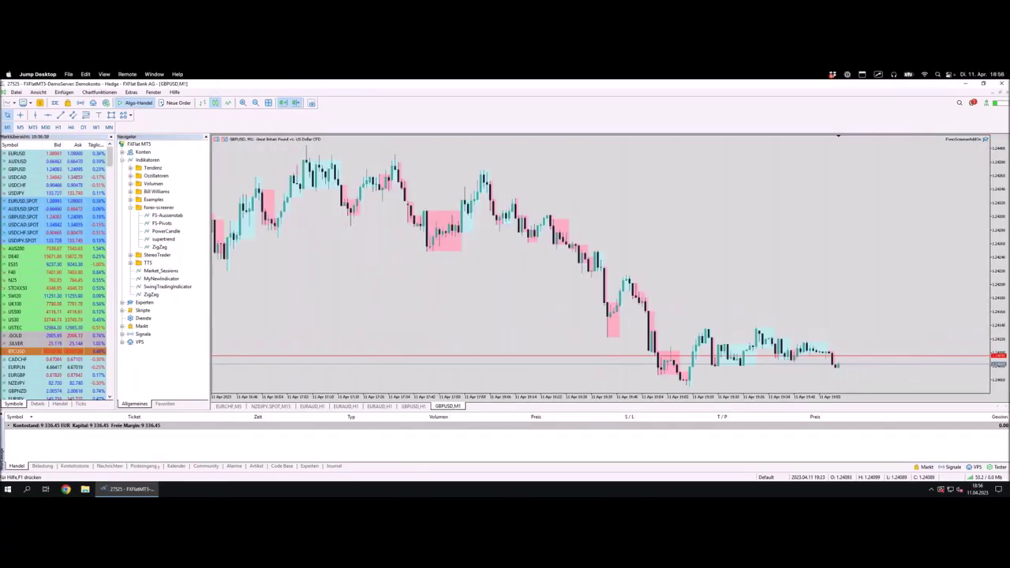
pyautogui.press('+')
pyautogui.press('+')
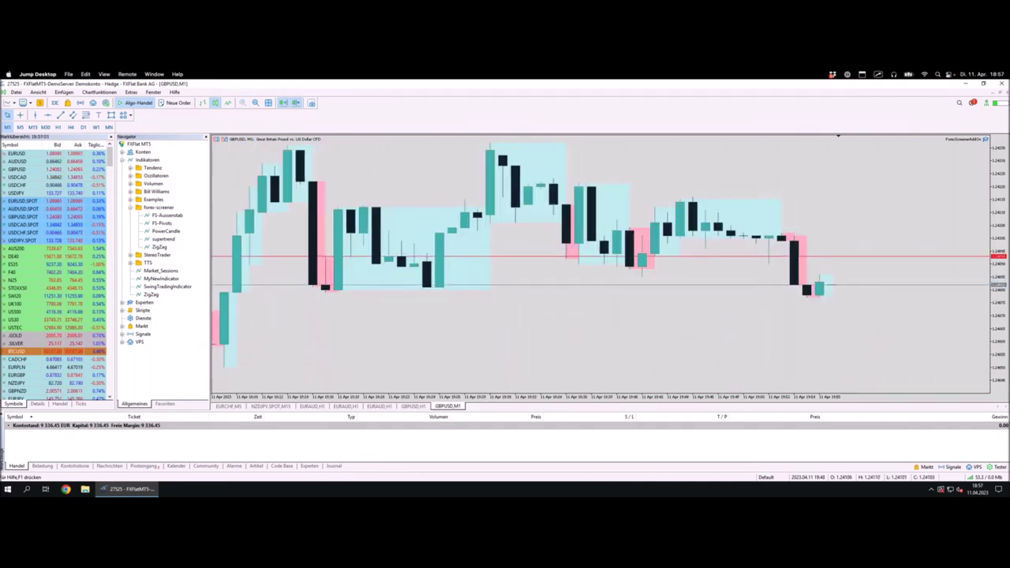
pyautogui.press('-')
pyautogui.press('-')
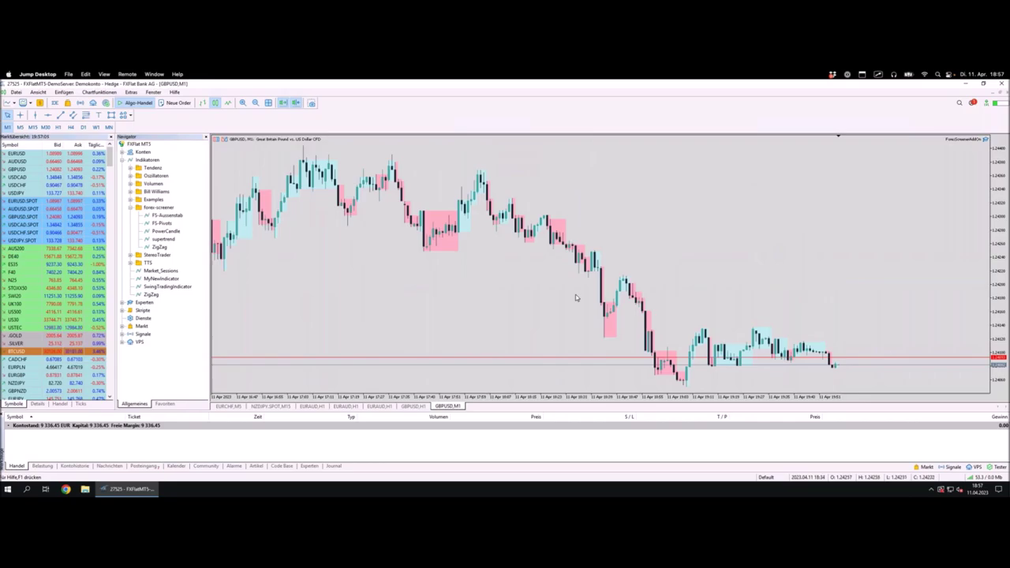
# - Return to the screener, open the AUDJPY-H4 result's chart in MetaTrader and inspect its recent outside bars up close
pyautogui.hotkey('ctrl', 'Left')
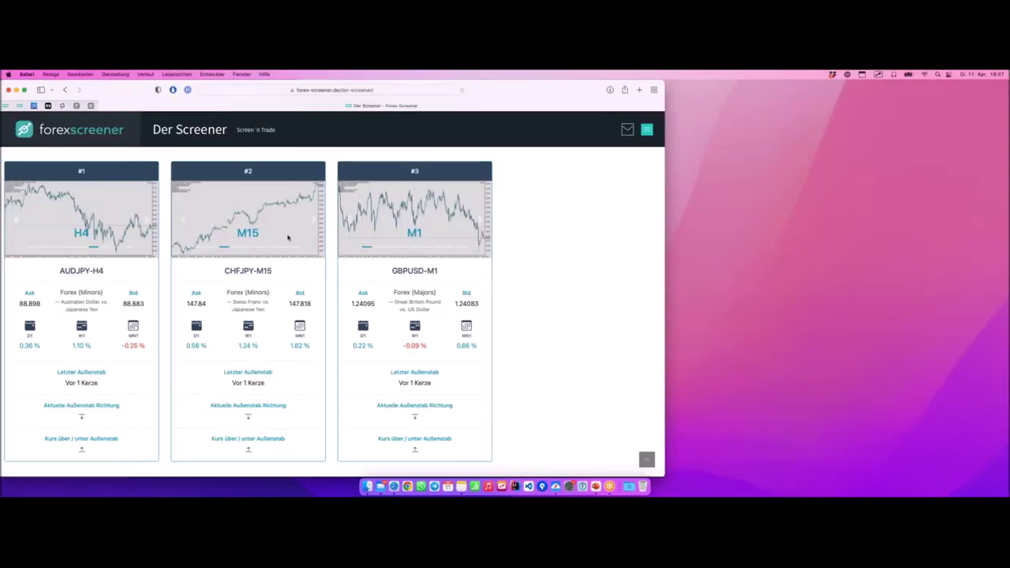
pyautogui.hotkey('ctrl', 'Right')
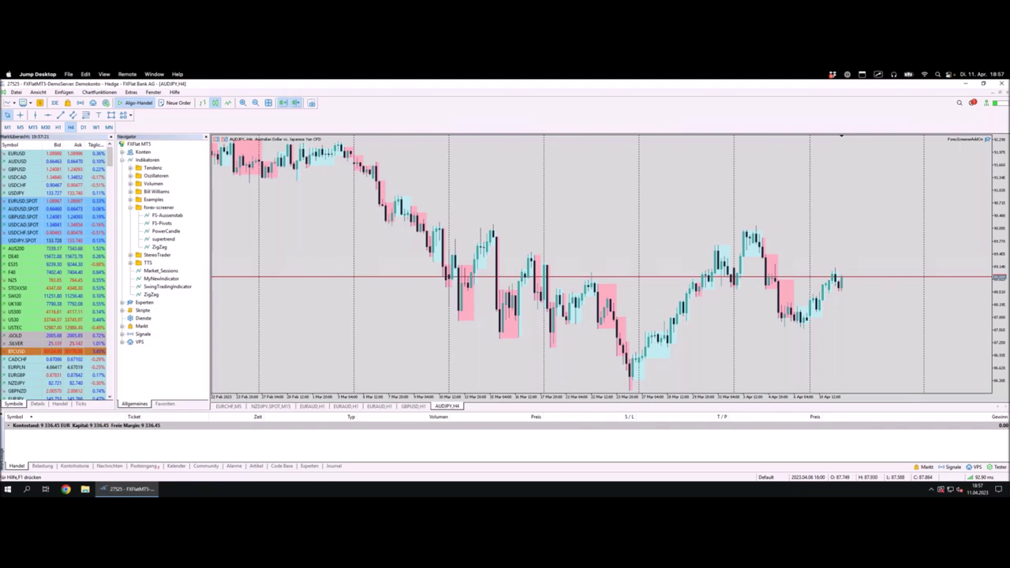
pyautogui.press('+')
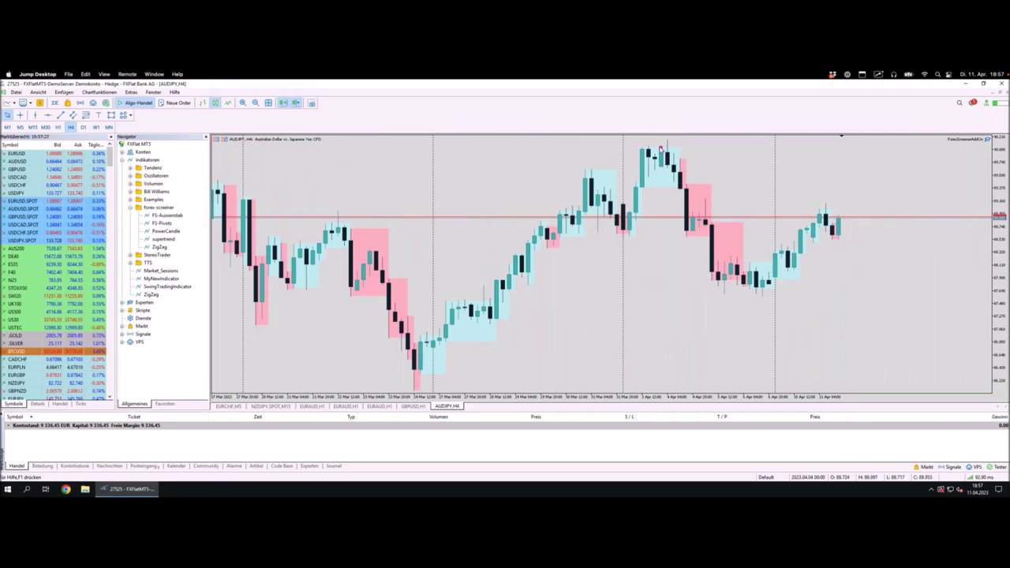
# - Examine how the earlier swing moves and the latest bearish outside bar on the AUDJPY H4 chart relate to the current price
pyautogui.moveTo(660, 149)
pyautogui.mouseDown()
pyautogui.moveTo(731, 263)
pyautogui.moveTo(762, 293)
pyautogui.moveTo(821, 228)
pyautogui.moveTo(832, 237)
pyautogui.mouseUp()
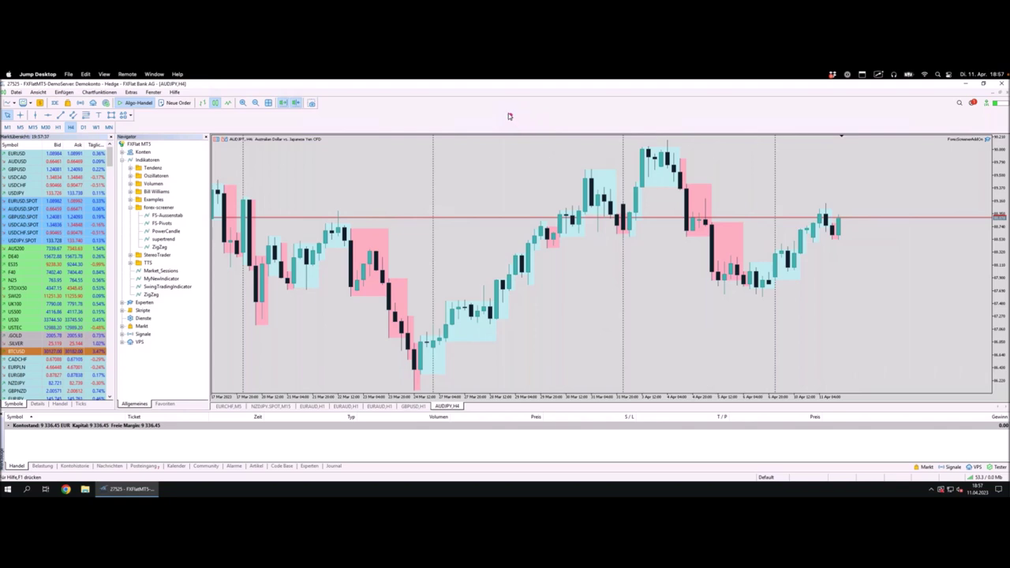
pyautogui.moveTo(504, 105); pyautogui.dragTo(590, 211)
pyautogui.moveTo(491, 83)
pyautogui.mouseDown()
pyautogui.moveTo(514, 85)
pyautogui.moveTo(492, 87)
pyautogui.moveTo(633, 238)
pyautogui.mouseUp()
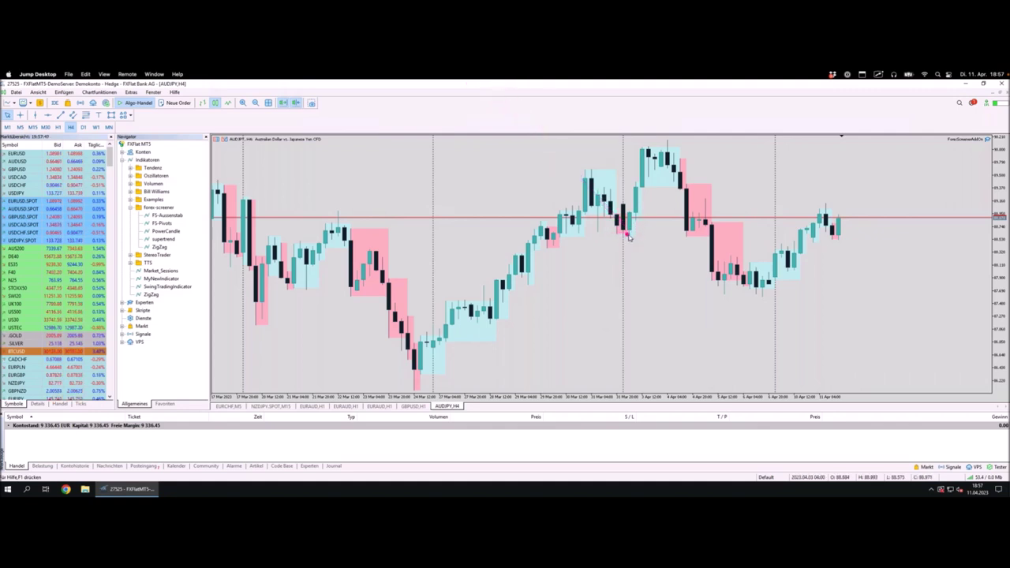
pyautogui.moveTo(629, 235)
pyautogui.mouseDown()
pyautogui.moveTo(644, 199)
pyautogui.moveTo(626, 234)
pyautogui.moveTo(674, 235)
pyautogui.moveTo(683, 158)
pyautogui.moveTo(633, 141)
pyautogui.moveTo(625, 207)
pyautogui.mouseUp()
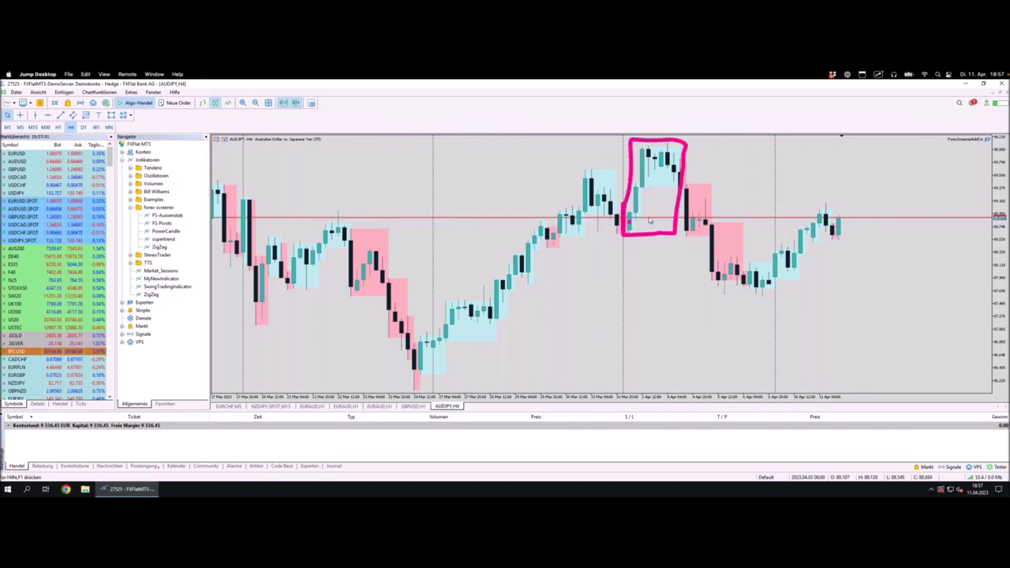
pyautogui.moveTo(670, 157)
pyautogui.mouseDown()
pyautogui.moveTo(728, 227)
pyautogui.moveTo(754, 286)
pyautogui.mouseUp()
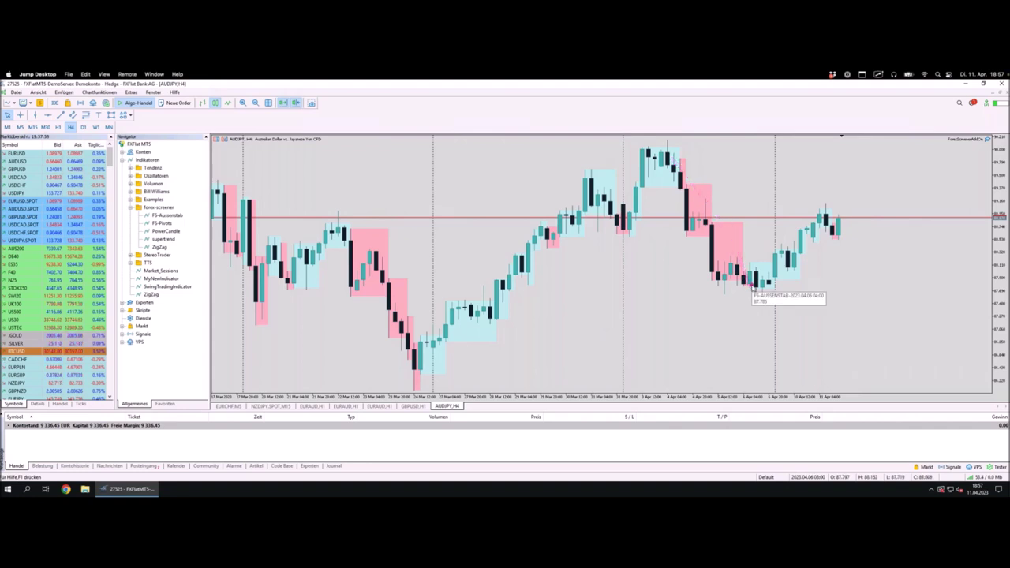
pyautogui.moveTo(715, 288)
pyautogui.mouseDown()
pyautogui.moveTo(769, 293)
pyautogui.moveTo(825, 212)
pyautogui.mouseUp()
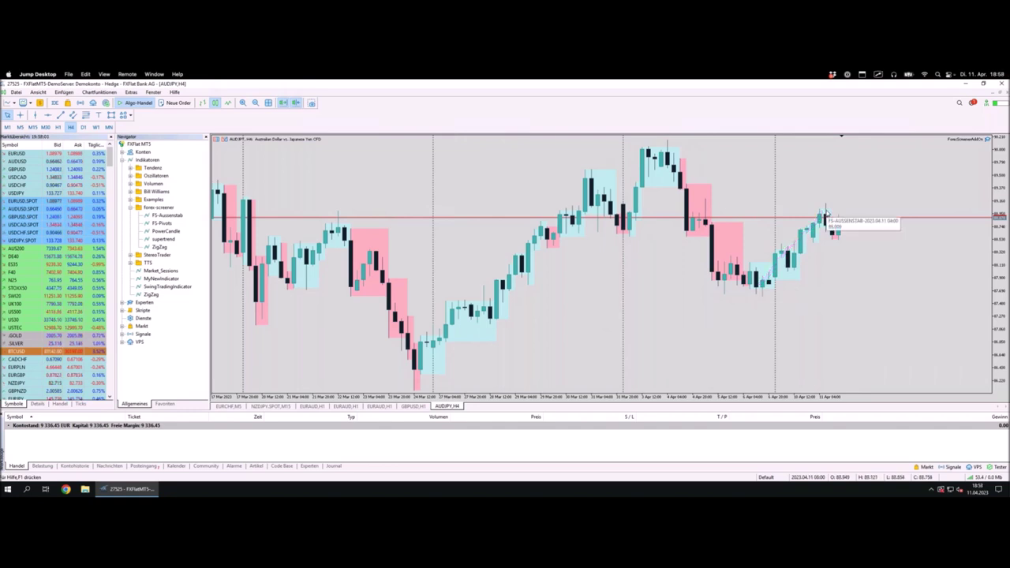
pyautogui.click(841, 232)
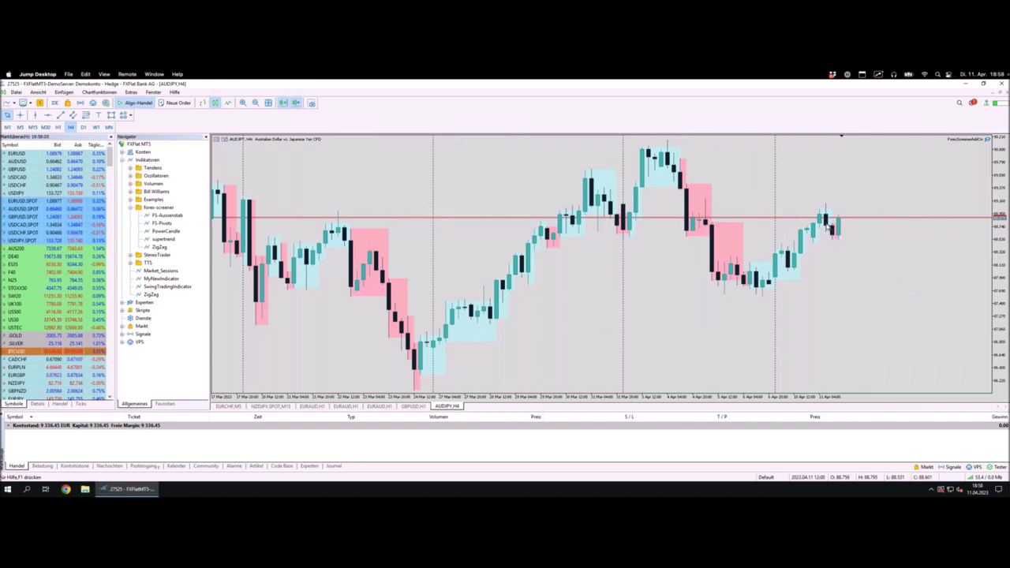
pyautogui.moveTo(825, 216); pyautogui.dragTo(839, 243)
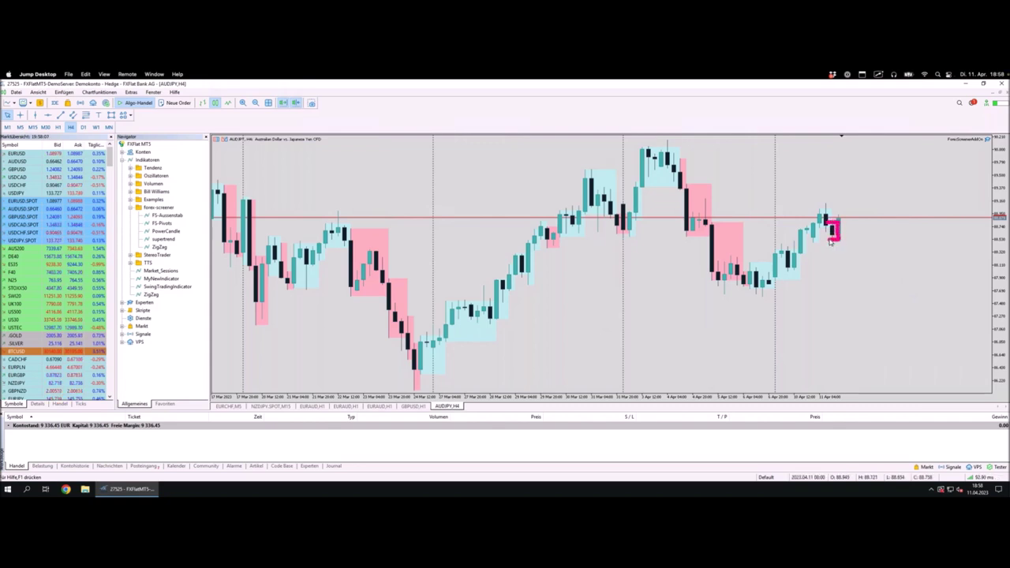
pyautogui.moveTo(830, 222)
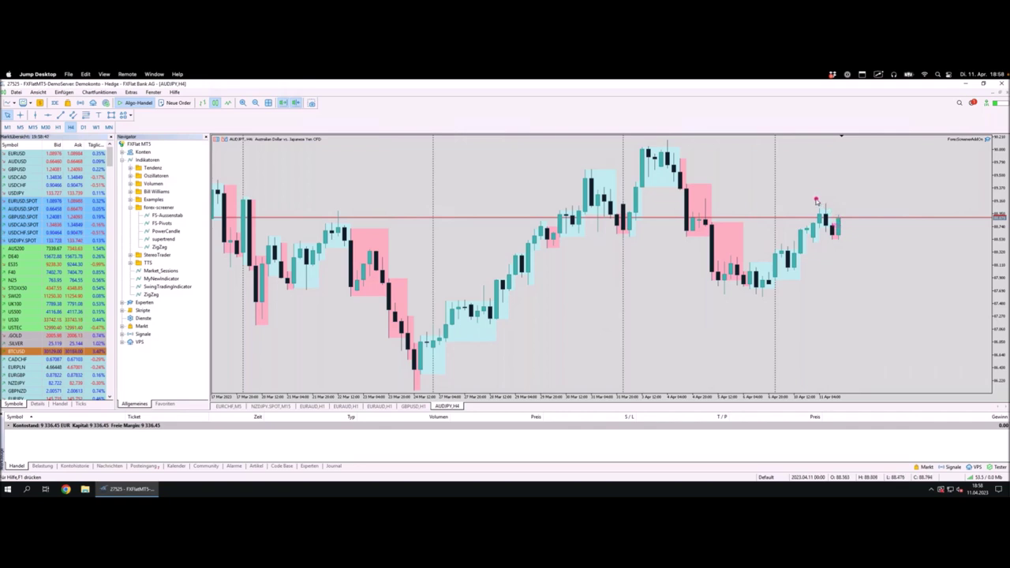
pyautogui.moveTo(818, 198)
pyautogui.mouseDown()
pyautogui.moveTo(845, 198)
pyautogui.moveTo(808, 201)
pyautogui.moveTo(829, 199)
pyautogui.mouseUp()
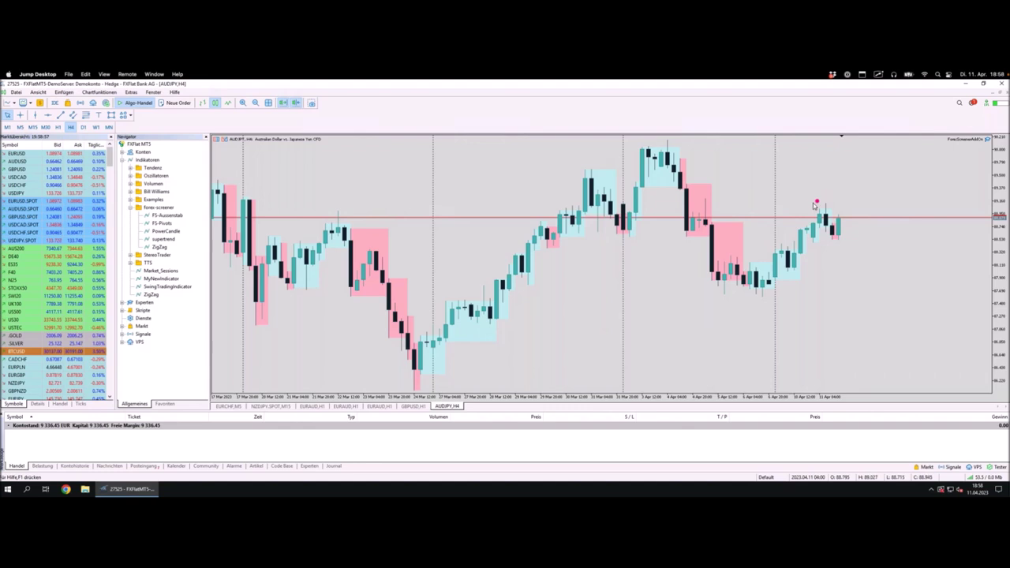
# - Check the overall AUDJPY H4 trend over a longer history, then return to the close-up of recent candles
pyautogui.press('-')
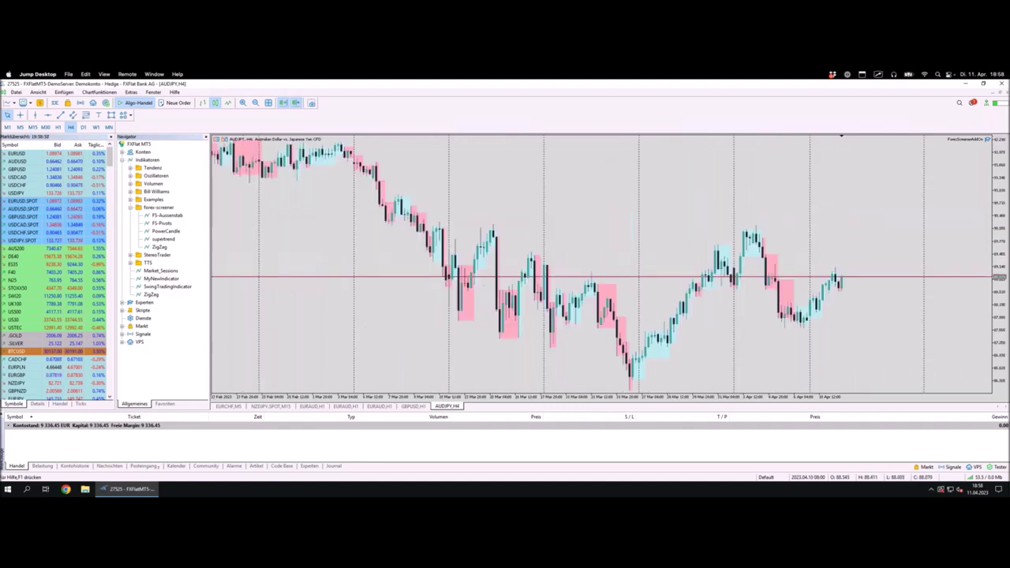
pyautogui.press('-')
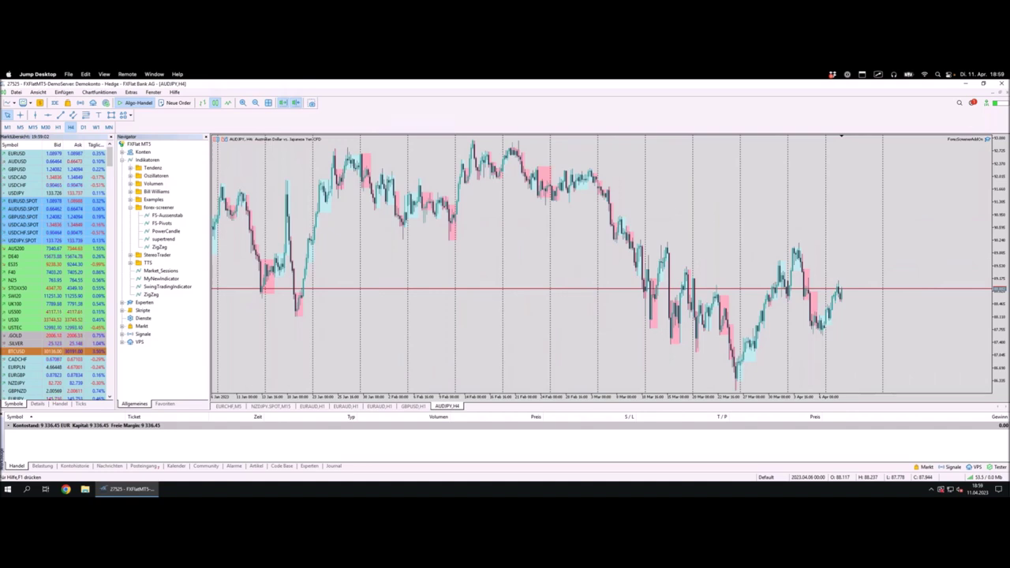
pyautogui.press('+')
pyautogui.press('+')
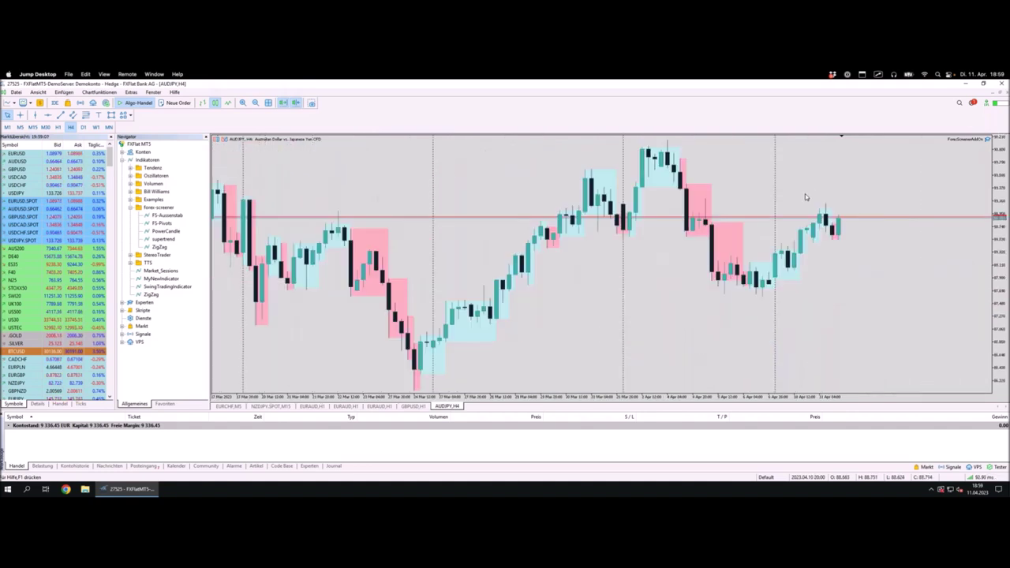
pyautogui.click(545, 108)
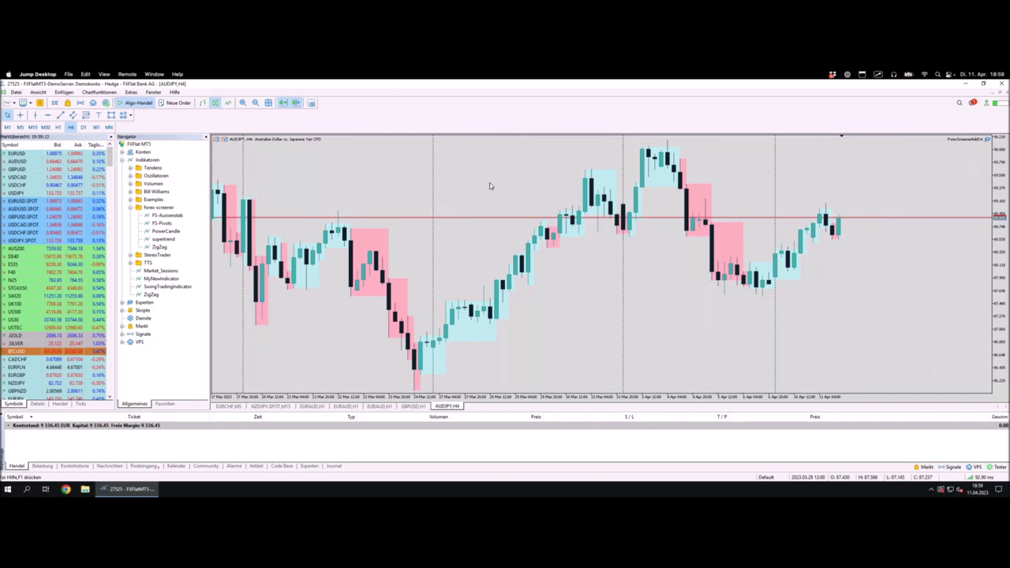
# - Return to the screener and set the general Trendrichtung filter in the Trend Filter section to Abwärtstrend
pyautogui.hotkey('ctrl', 'Left')
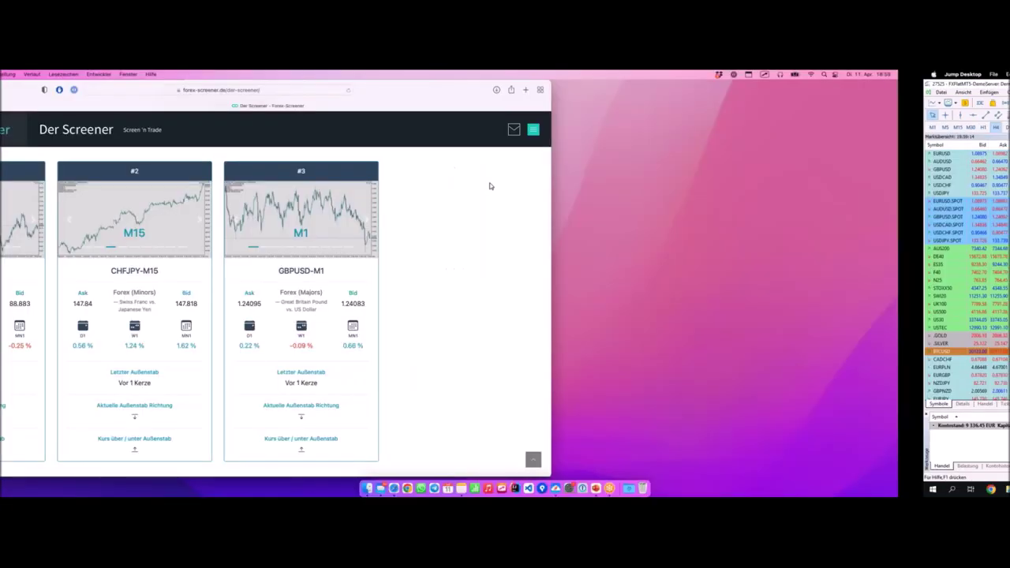
pyautogui.scroll(15, 495, 198)
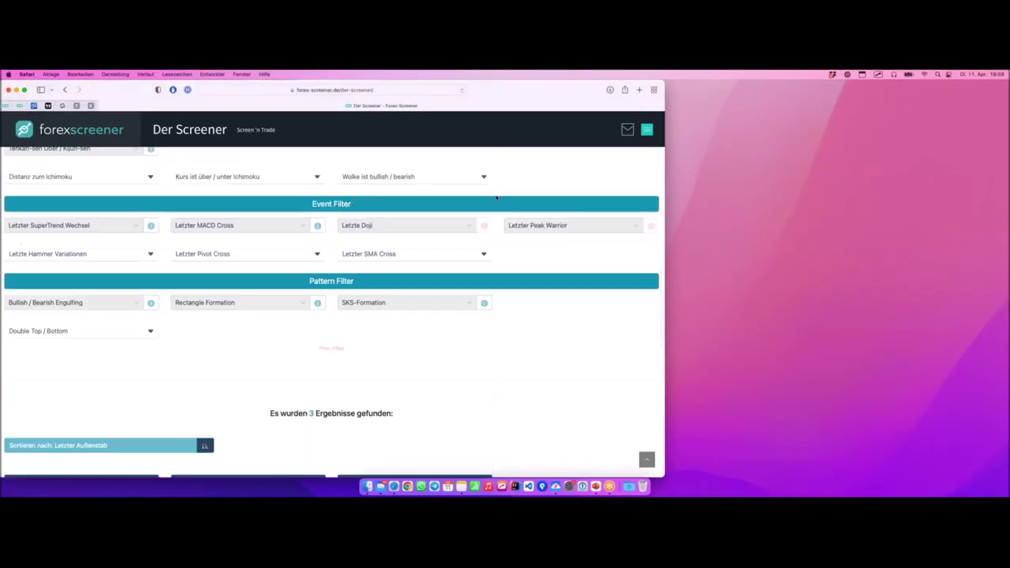
pyautogui.scroll(5, 496, 198)
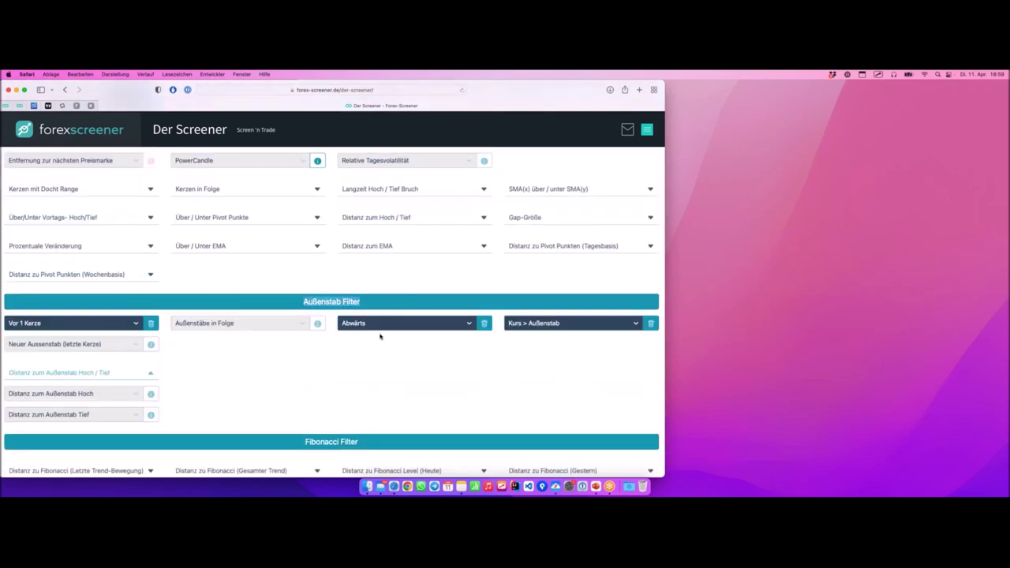
pyautogui.click(355, 370)
pyautogui.scroll(2, 326, 323)
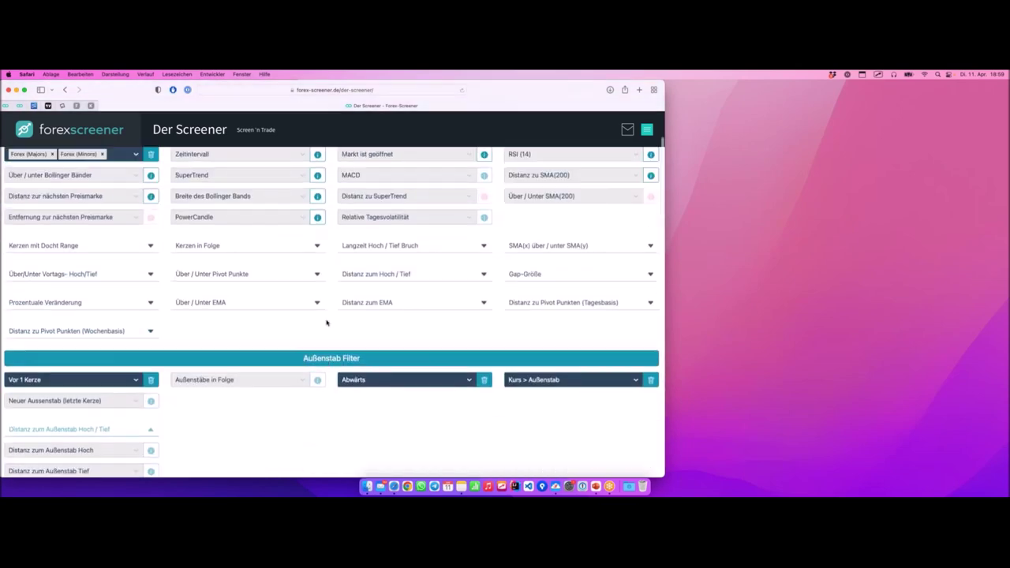
pyautogui.scroll(-5, 320, 318)
pyautogui.scroll(-3, 323, 318)
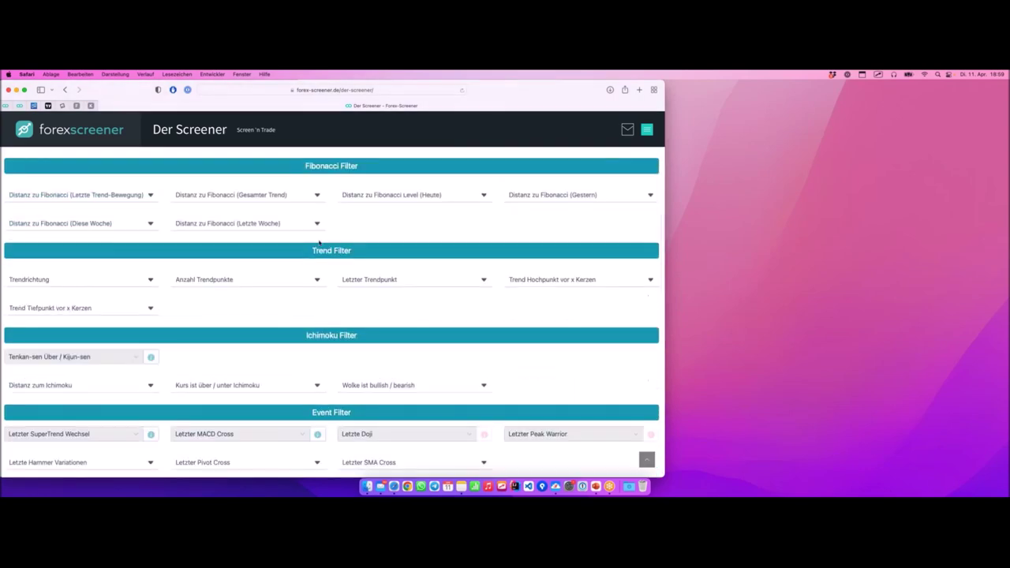
pyautogui.moveTo(307, 251); pyautogui.dragTo(377, 265)
pyautogui.click(53, 280)
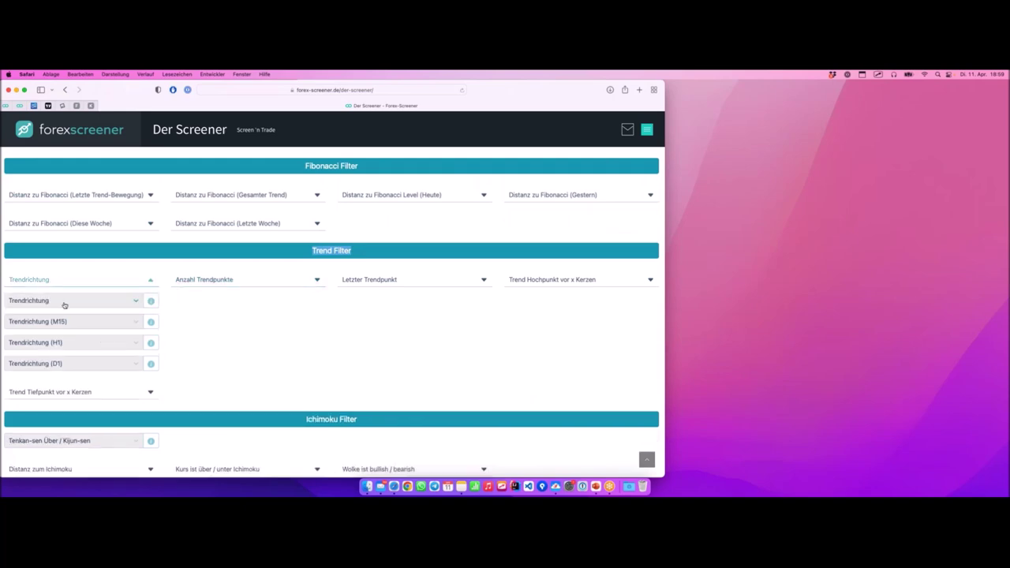
pyautogui.click(83, 304)
pyautogui.click(67, 332)
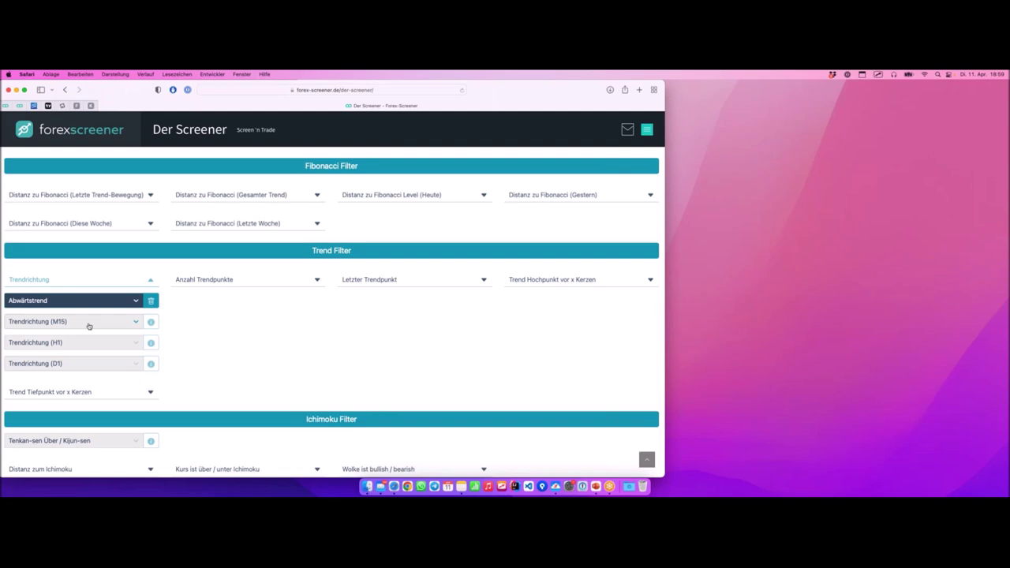
# - Set the general Letzter Trendpunkt filter to Hoch and check the number of matching results
pyautogui.moveTo(187, 310)
pyautogui.mouseDown()
pyautogui.moveTo(209, 359)
pyautogui.moveTo(220, 336)
pyautogui.moveTo(236, 377)
pyautogui.moveTo(253, 355)
pyautogui.moveTo(278, 420)
pyautogui.mouseUp()
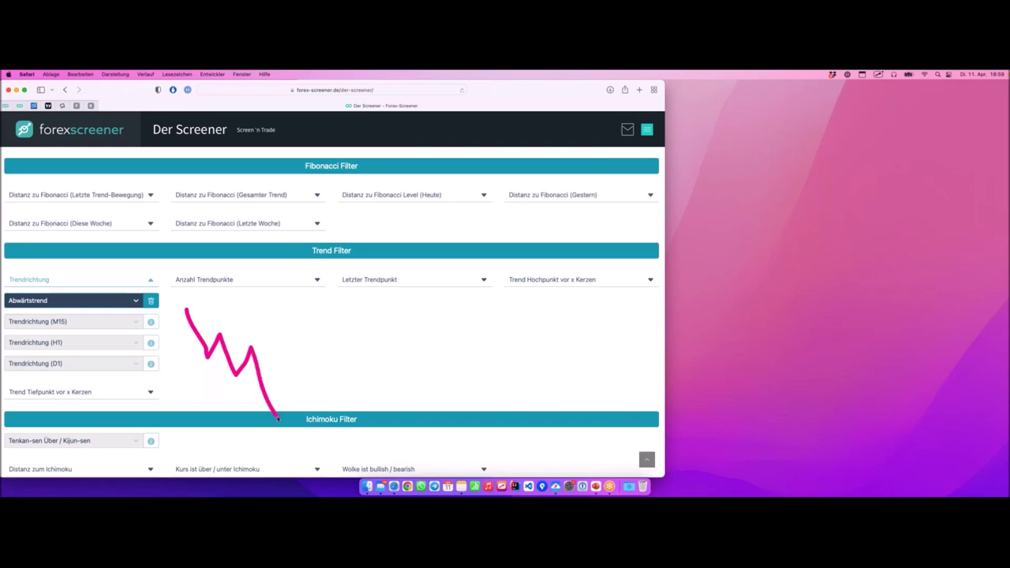
pyautogui.moveTo(239, 316)
pyautogui.mouseDown()
pyautogui.moveTo(258, 354)
pyautogui.moveTo(274, 336)
pyautogui.moveTo(291, 380)
pyautogui.moveTo(309, 359)
pyautogui.mouseUp()
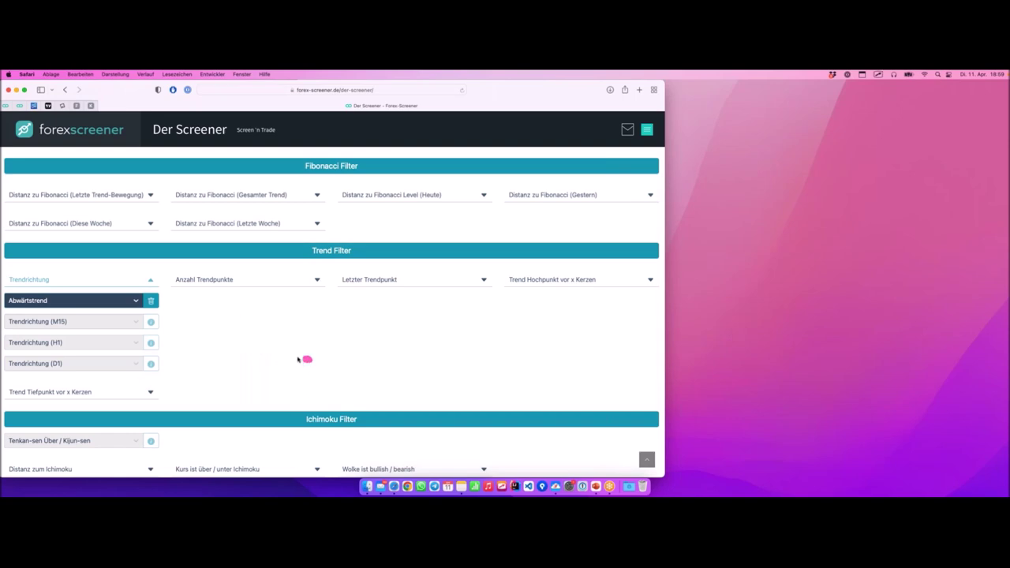
pyautogui.click(408, 281)
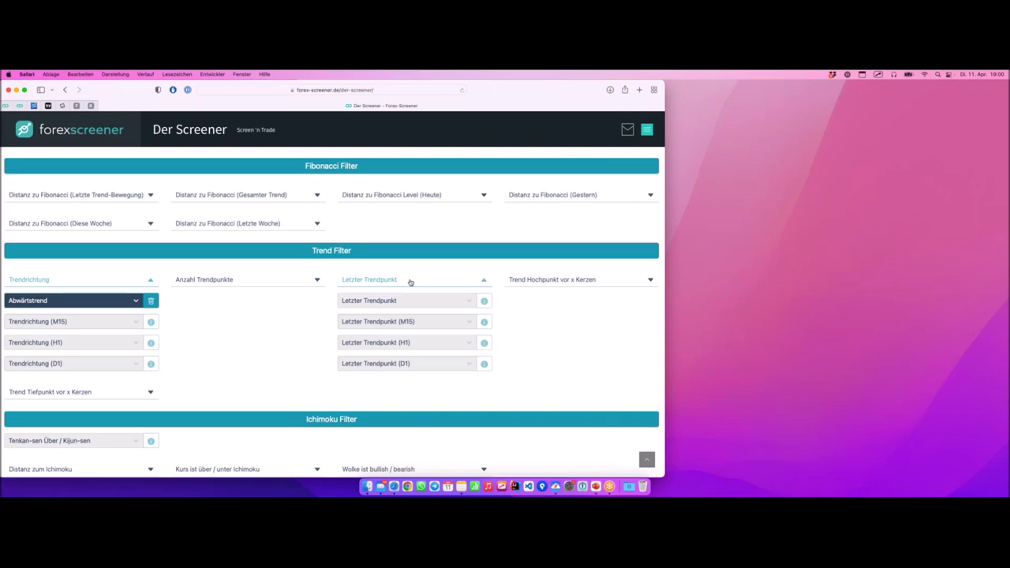
pyautogui.click(397, 300)
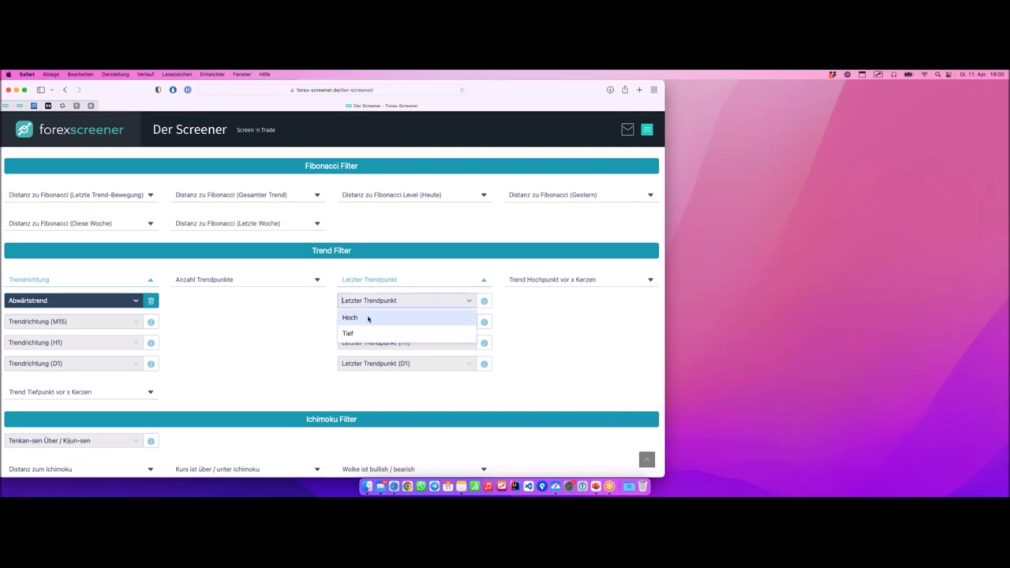
pyautogui.click(368, 318)
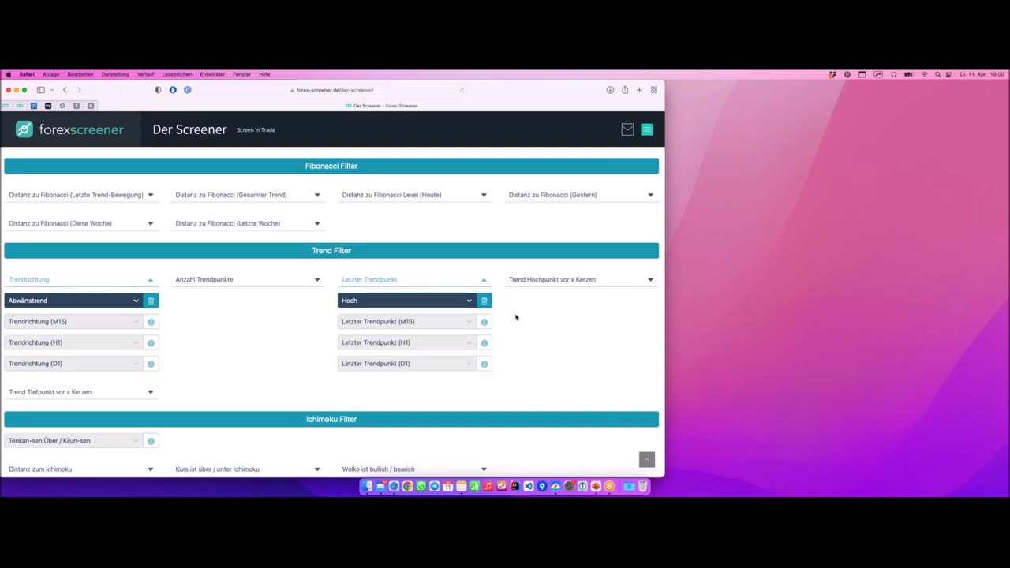
pyautogui.scroll(-7, 300, 310)
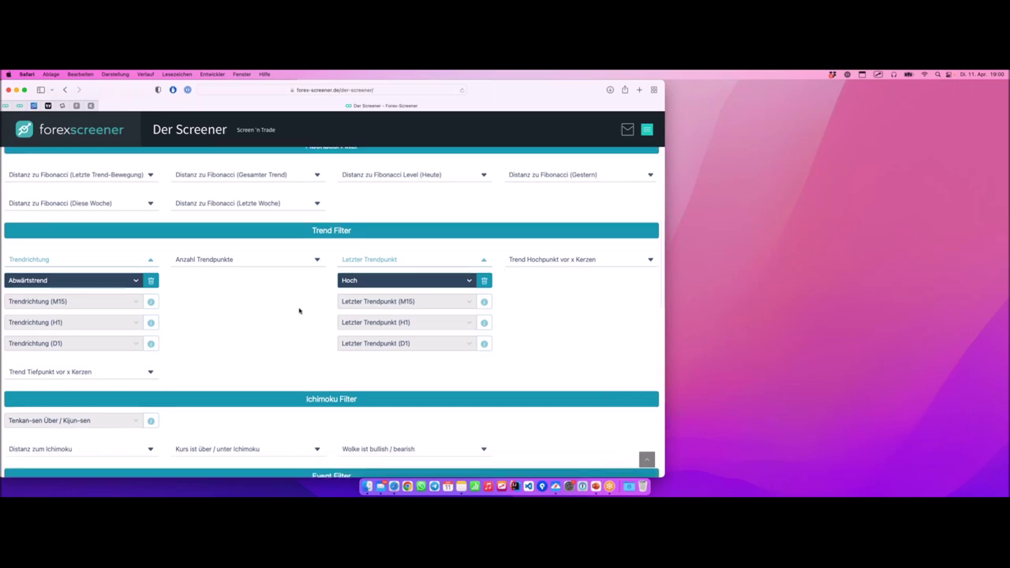
pyautogui.scroll(-4, 301, 310)
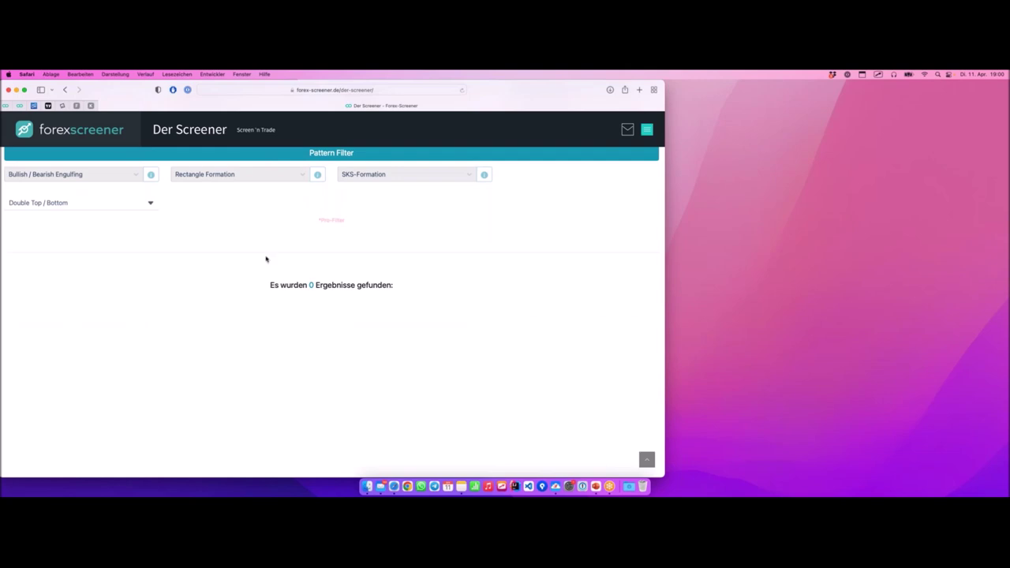
pyautogui.doubleClick(310, 286)
# - Save the current filter combination as a filter setup named "außenstab x trend" and close the setup list
pyautogui.scroll(3, 287, 267)
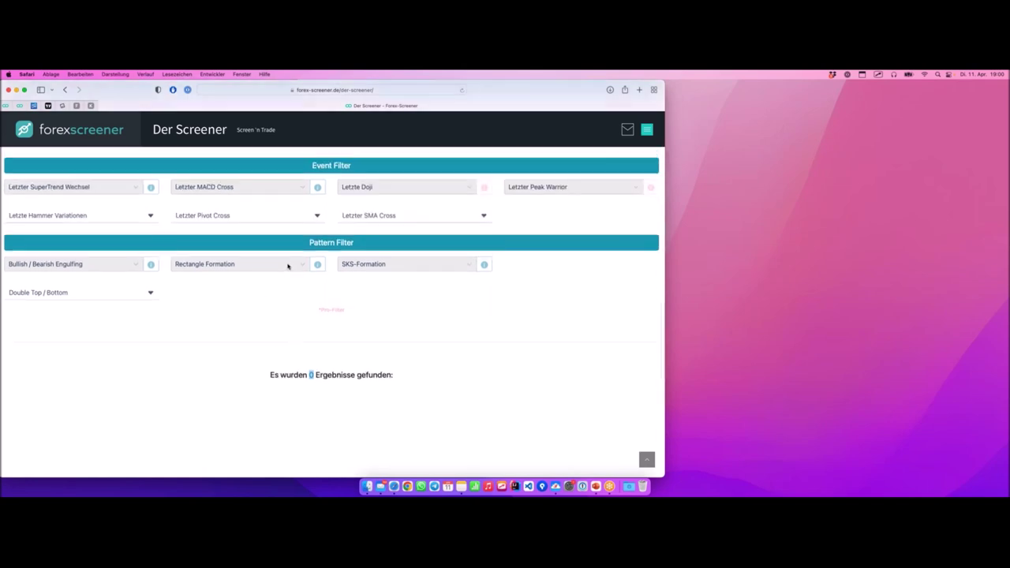
pyautogui.scroll(4, 305, 261)
pyautogui.scroll(10, 335, 244)
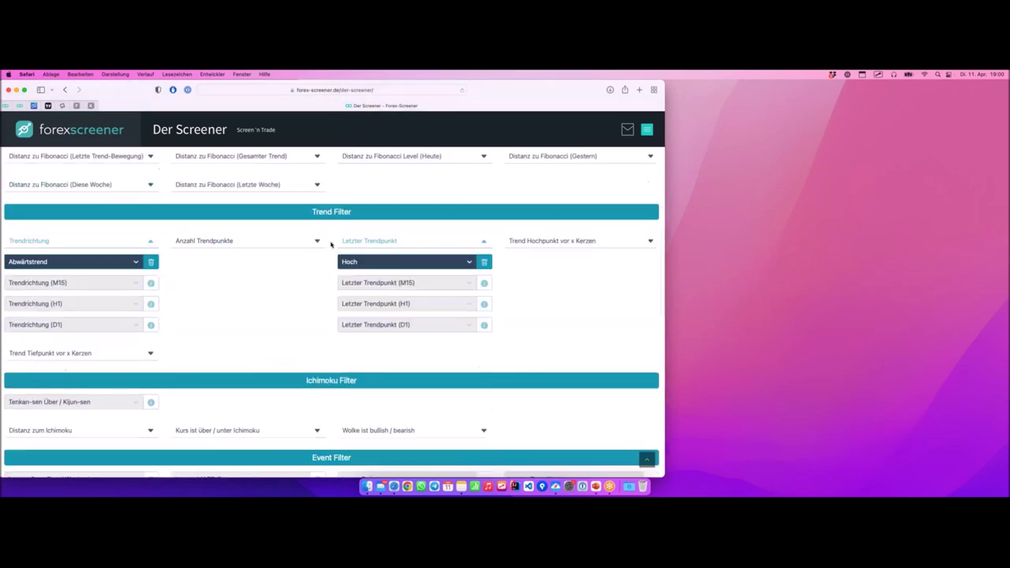
pyautogui.scroll(2, 382, 236)
pyautogui.click(382, 215)
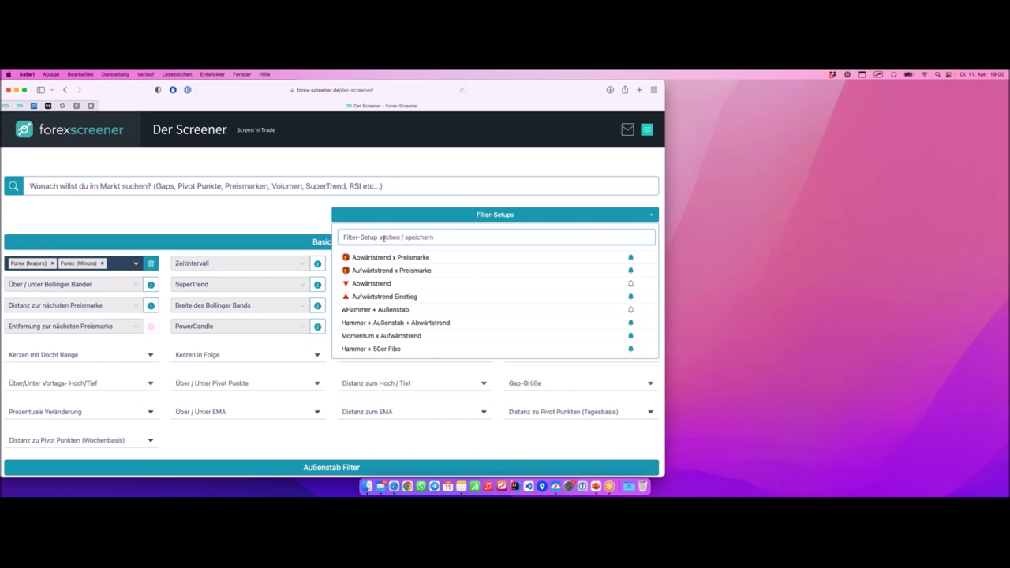
pyautogui.write('außens')
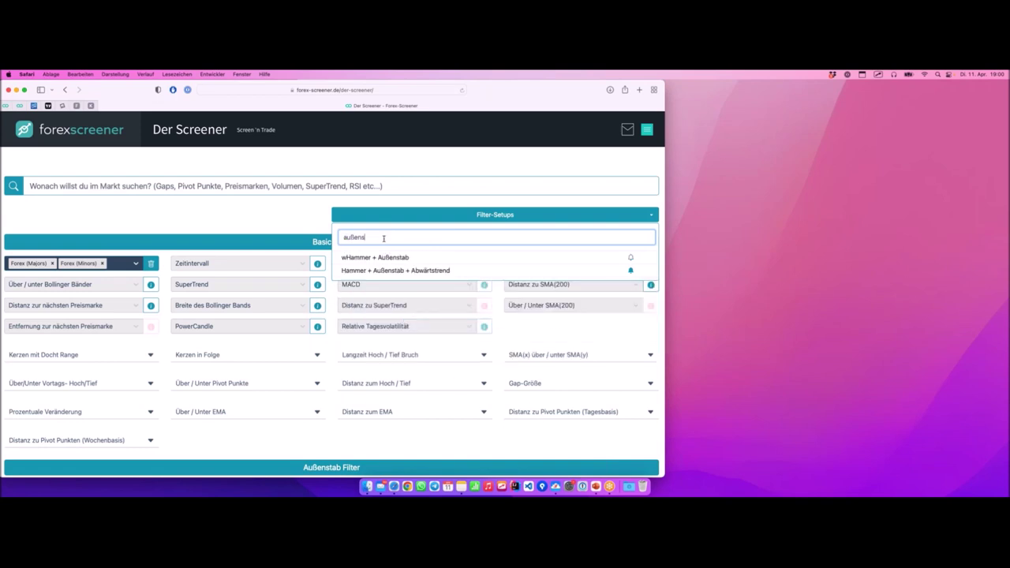
pyautogui.write('tab x trend')
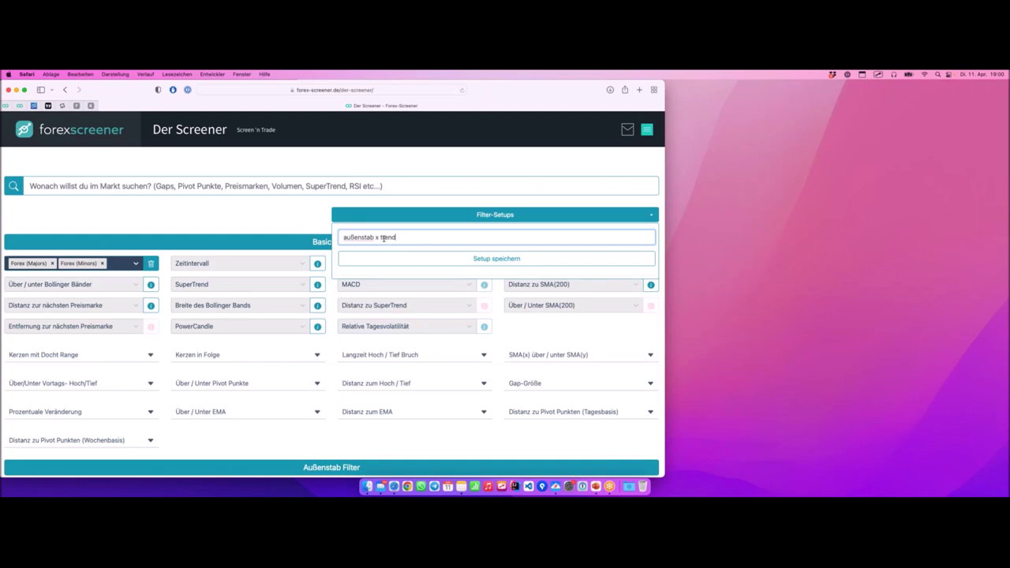
pyautogui.click(476, 258)
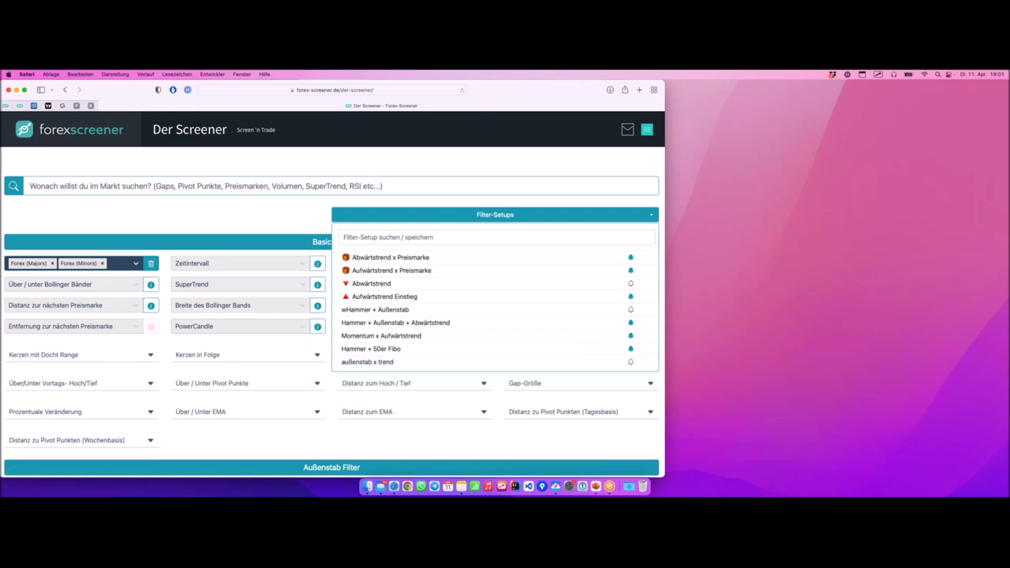
pyautogui.click(447, 191)
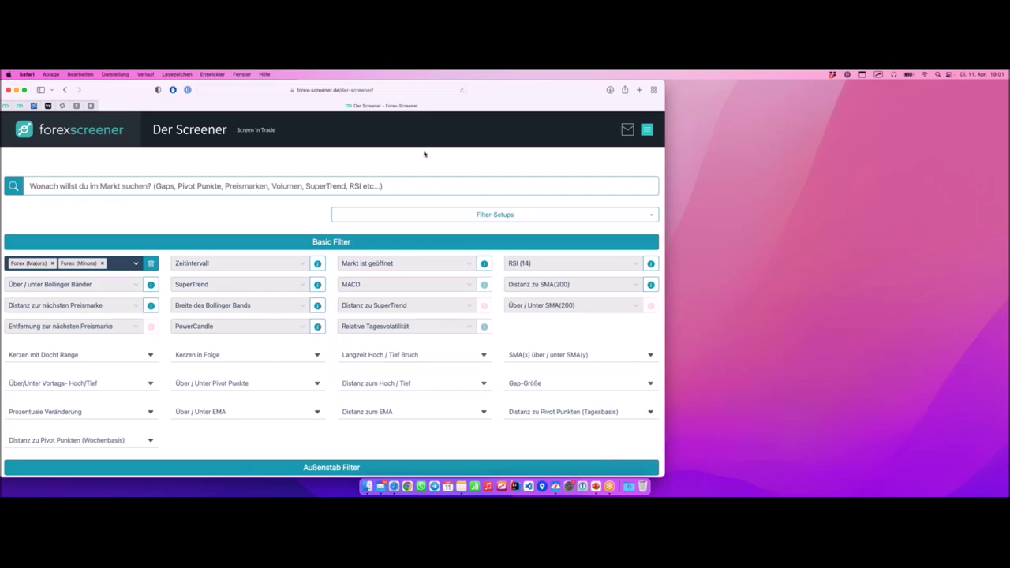
# - Switch to the presentation slide describing the filter setup for Trading Setup #2
pyautogui.hotkey('ctrl', 'Right')
pyautogui.hotkey('ctrl', 'Right')
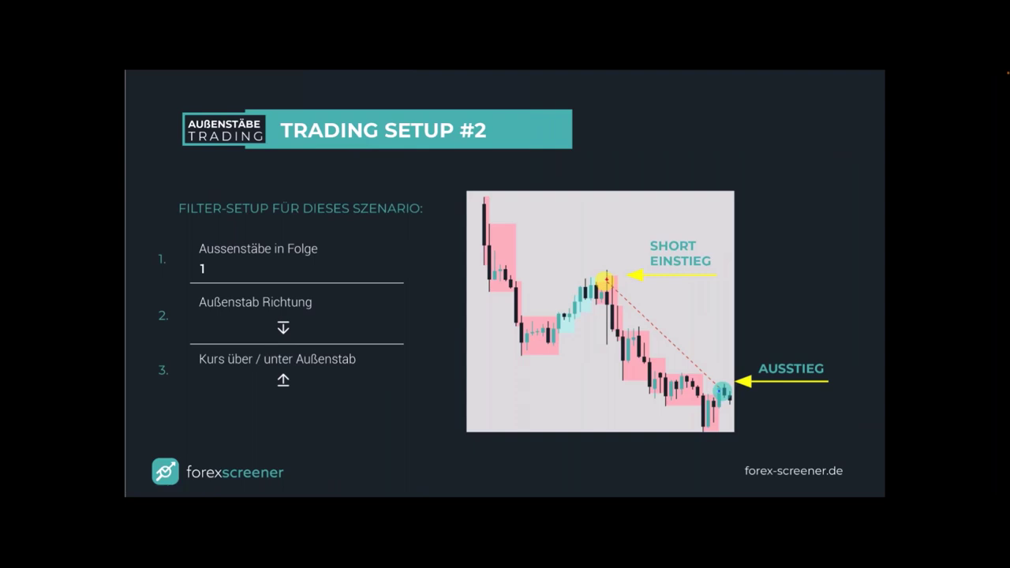
# - Advance the presentation to the slide asking which trading topic interests the audience
pyautogui.press('Right')
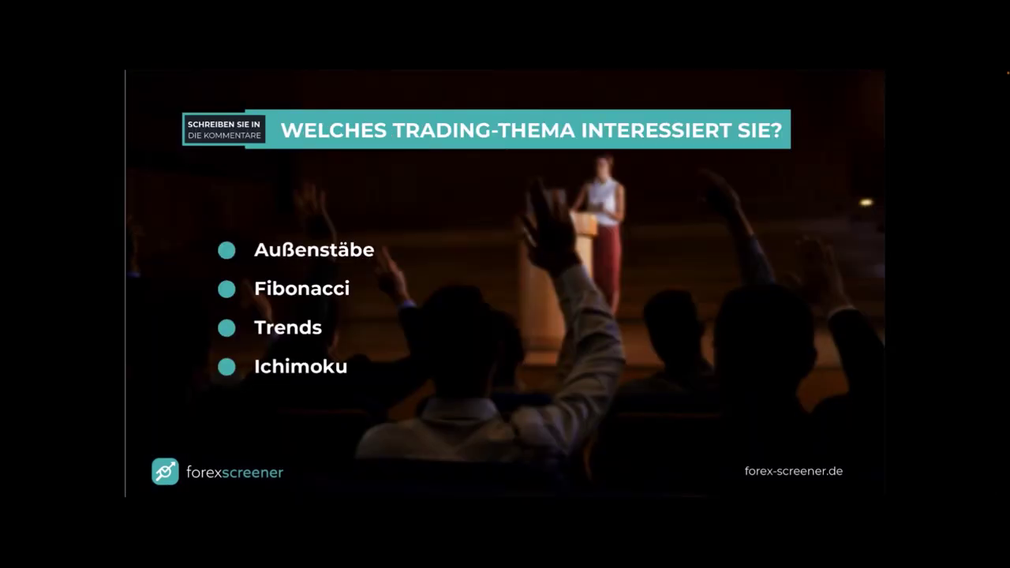
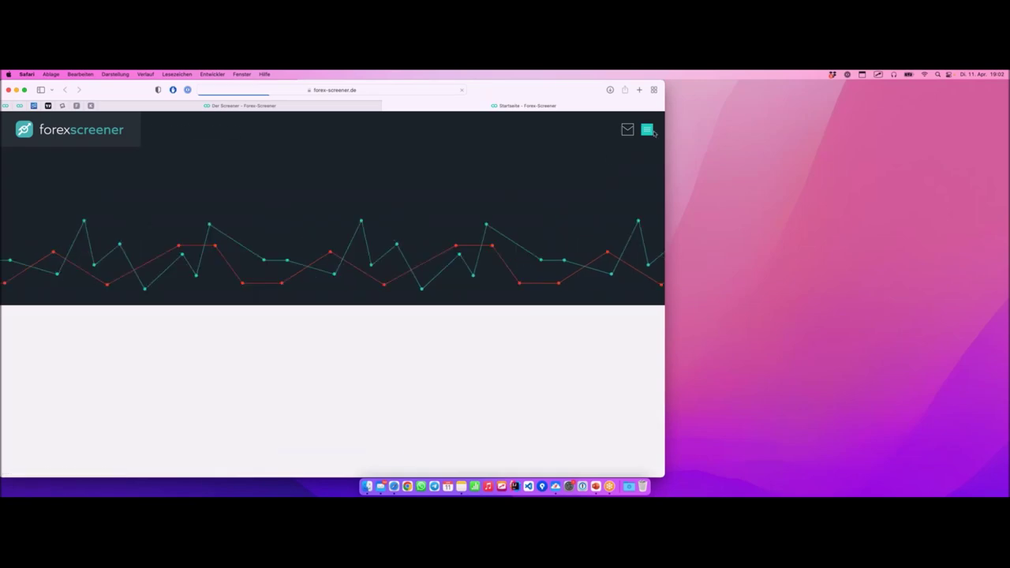
# - Open the Zugang erstellen registration page from the Forex-Screener home page
pyautogui.click(647, 129)
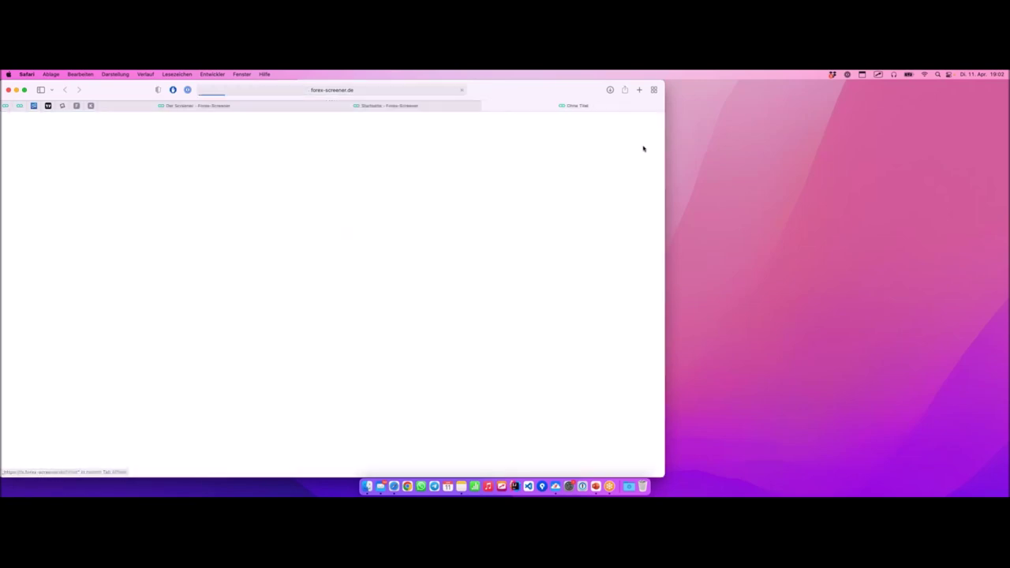
pyautogui.click(424, 108)
pyautogui.scroll(-2, 458, 255)
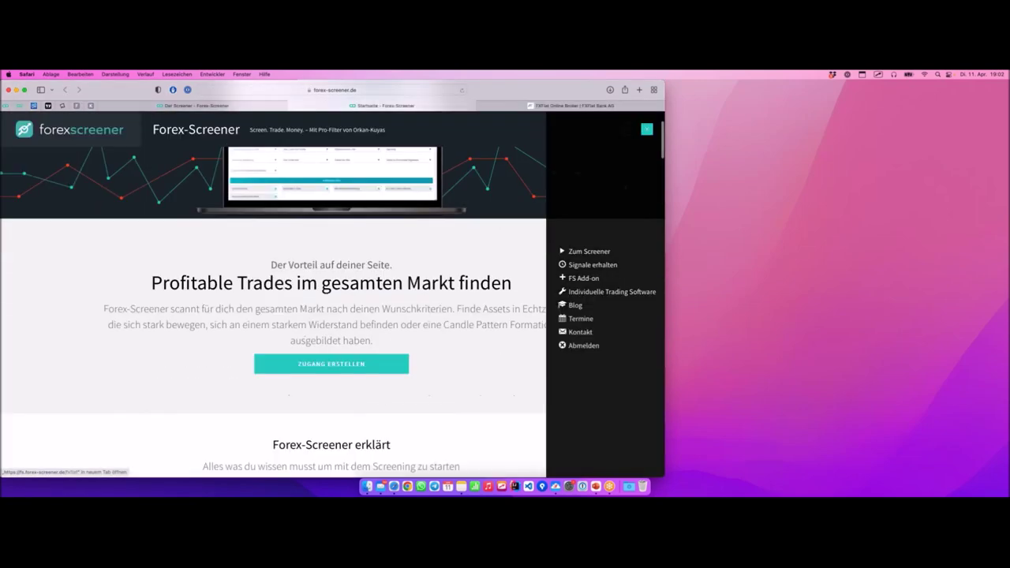
pyautogui.click(343, 365)
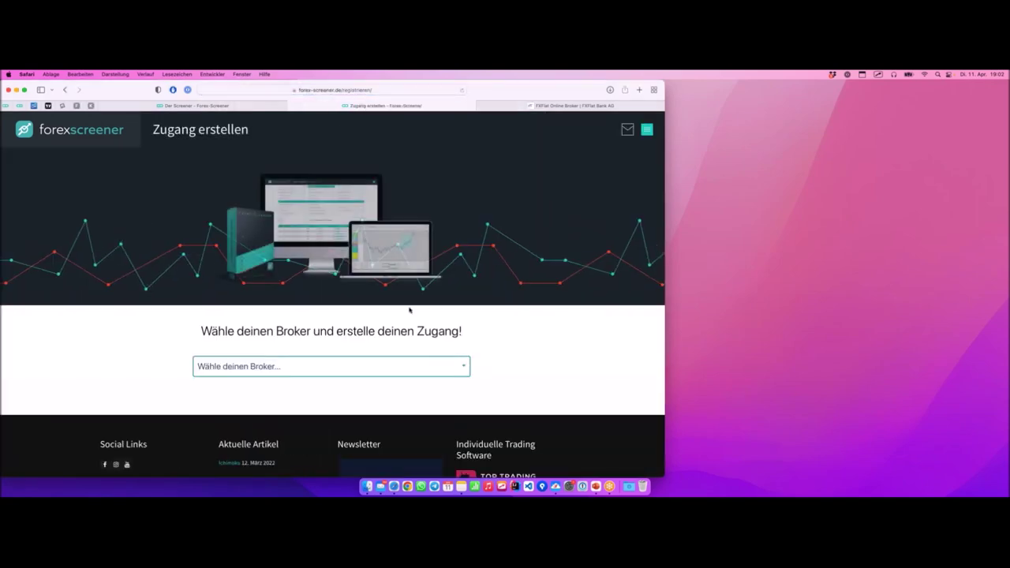
# - Choose "Ich bin bei FXFlat" as the broker option for creating the access
pyautogui.scroll(-1, 397, 322)
pyautogui.click(401, 320)
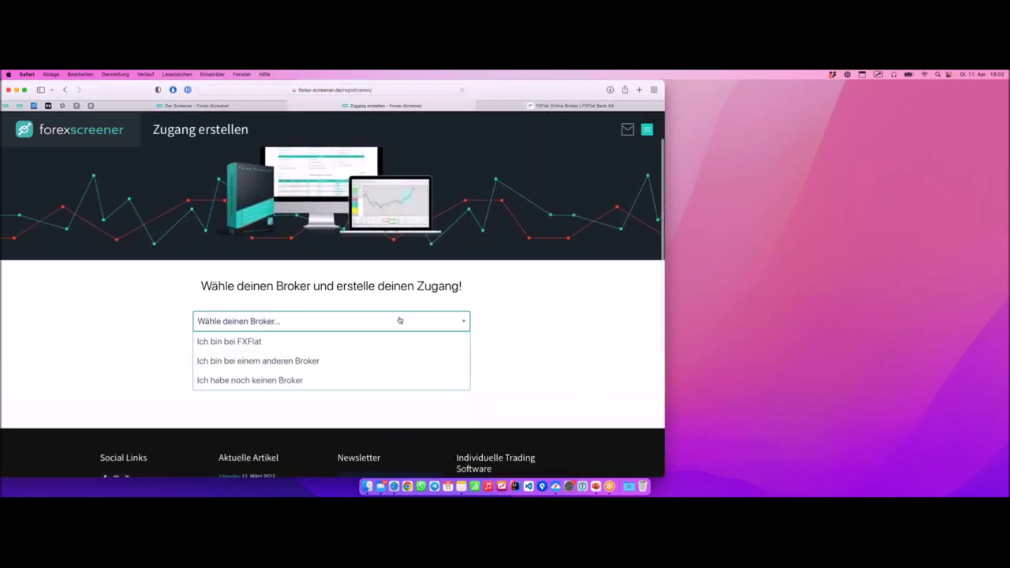
pyautogui.click(278, 341)
pyautogui.scroll(-5, 315, 308)
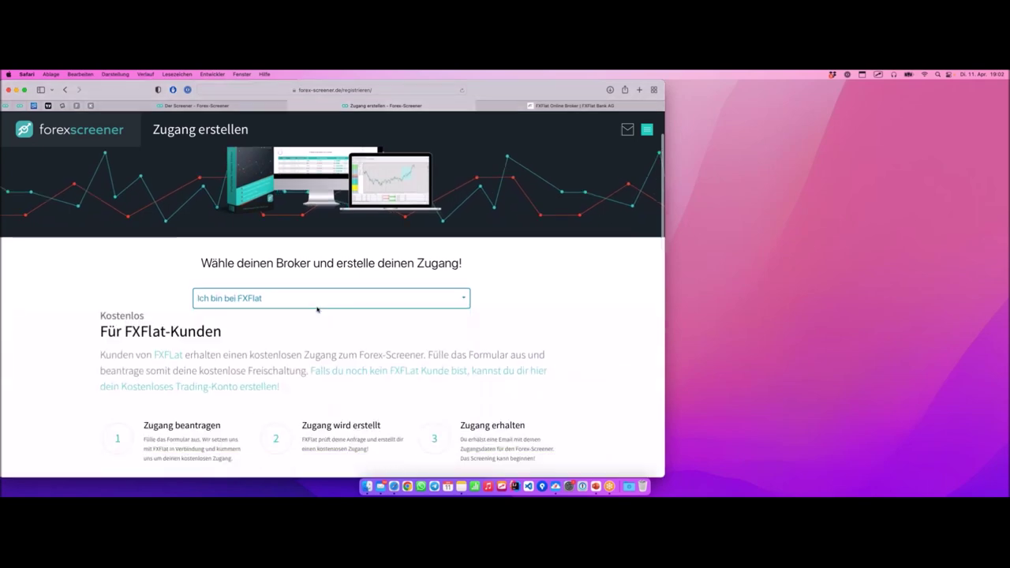
# - Examine the free access form for FXFlat customers, including its name and FXFlat account number fields and the three access steps
pyautogui.scroll(-2, 308, 258)
pyautogui.click(180, 303)
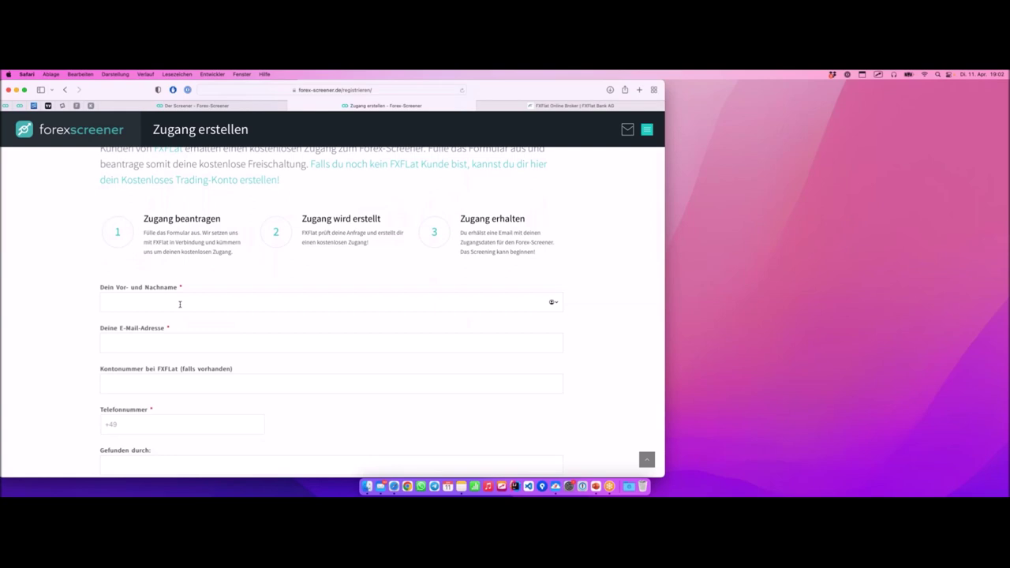
pyautogui.scroll(-2, 189, 297)
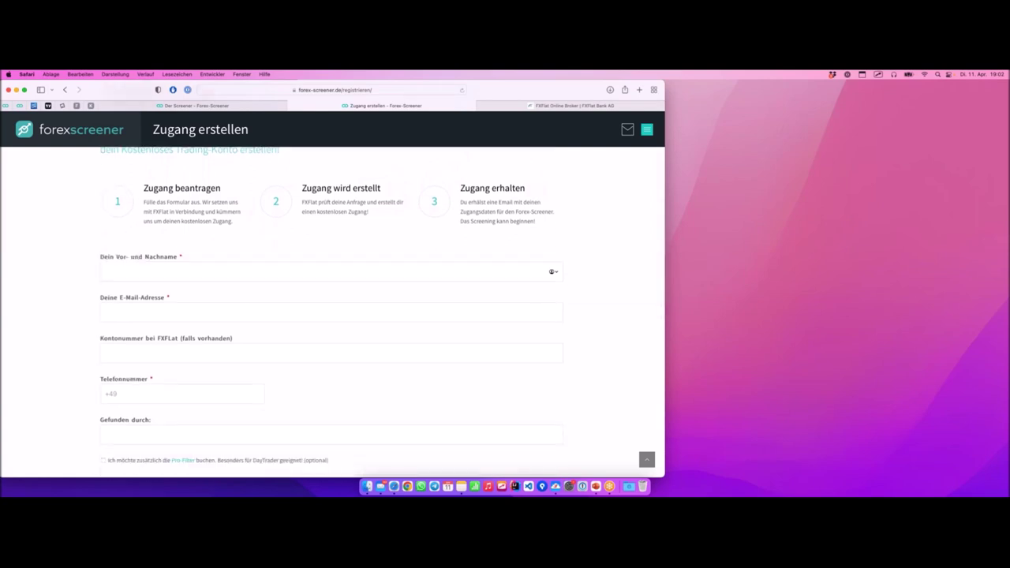
pyautogui.click(210, 348)
pyautogui.scroll(3, 261, 297)
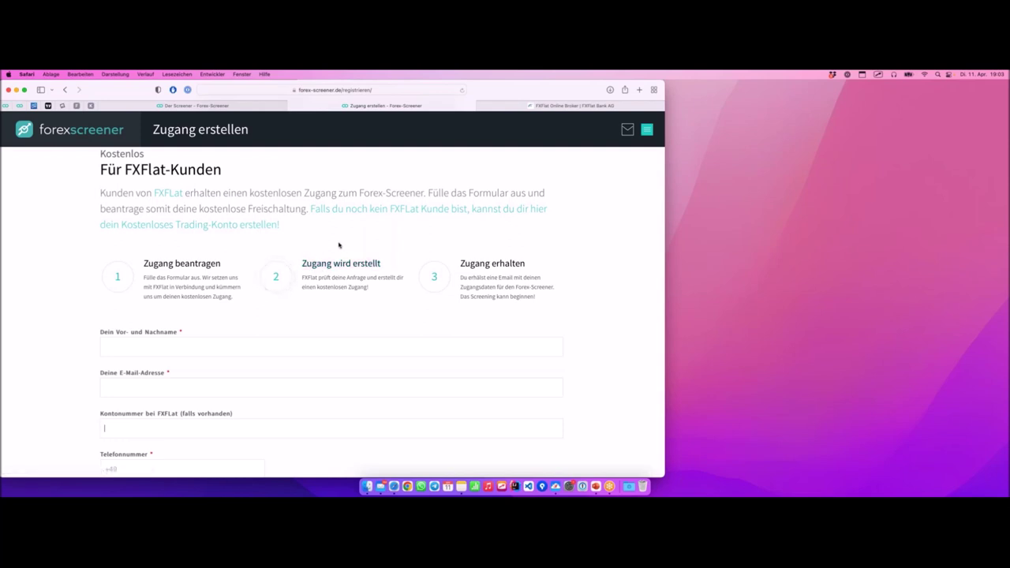
pyautogui.scroll(-2, 338, 241)
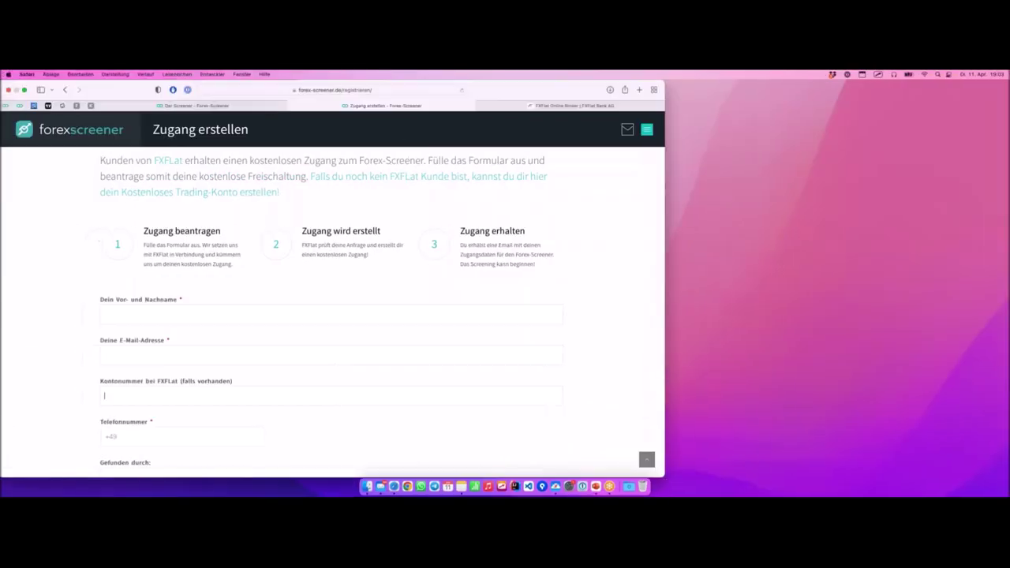
# - Return to the Der Screener page and view the available Zeitintervall options without choosing one
pyautogui.click(208, 107)
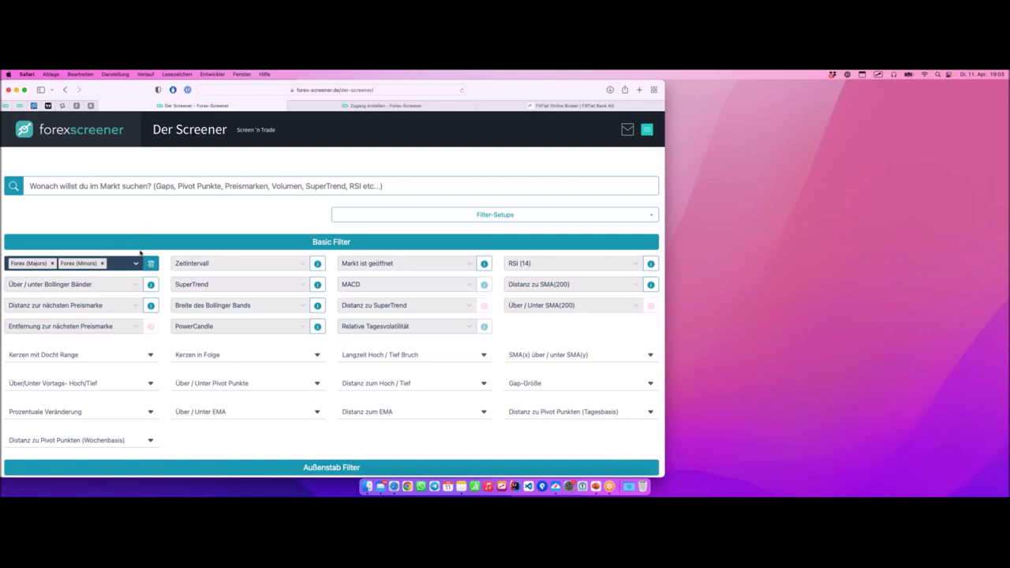
pyautogui.click(255, 267)
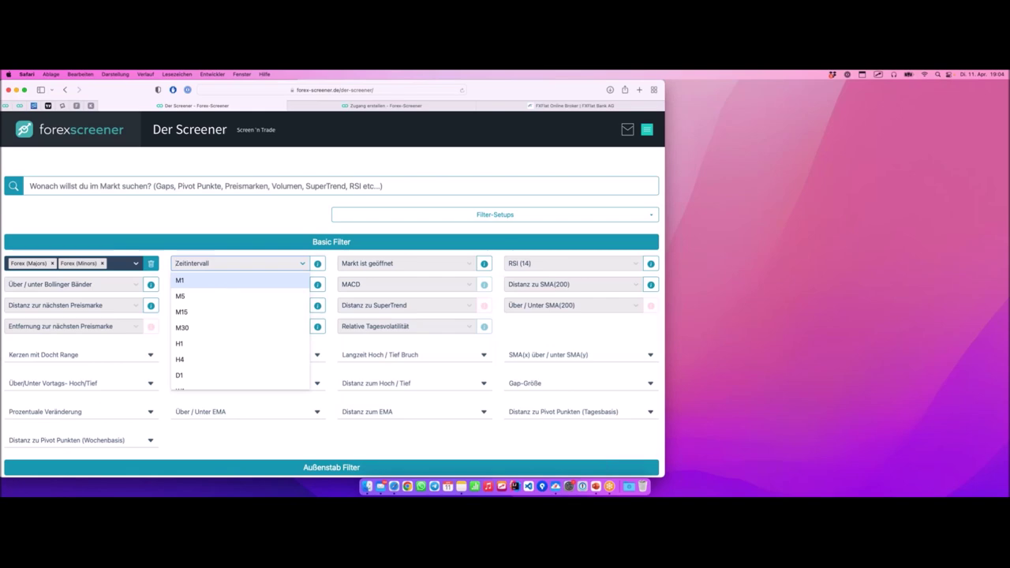
pyautogui.click(197, 227)
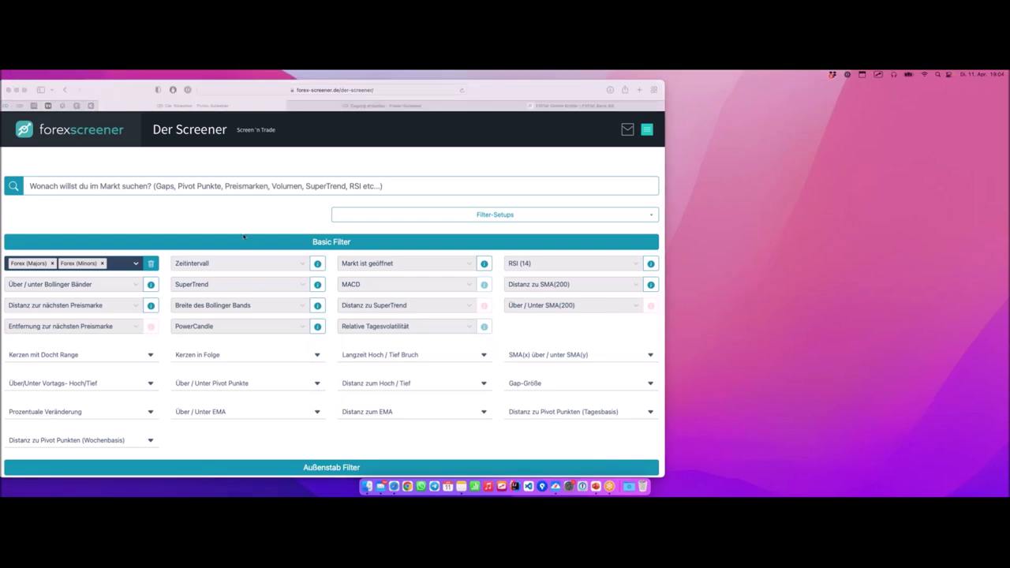